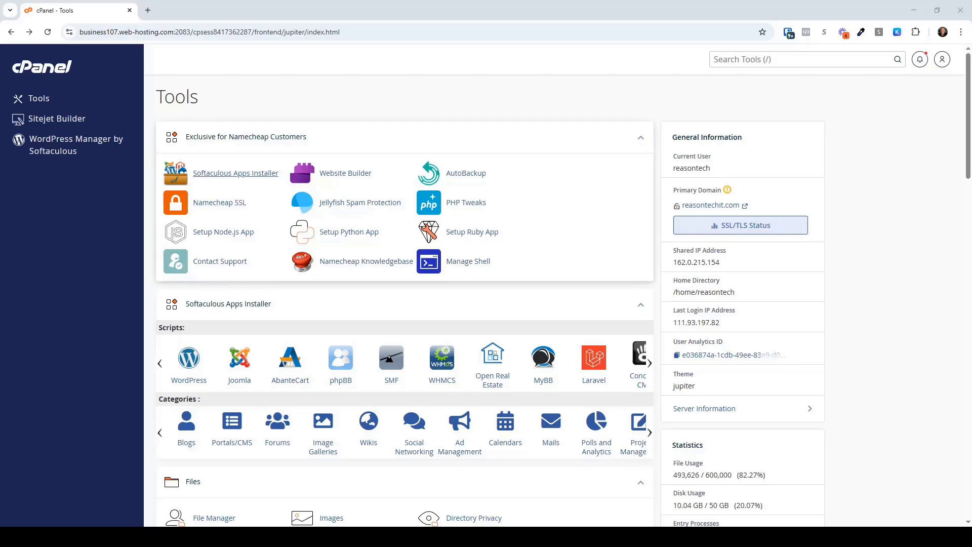
pyautogui.click(223, 178)
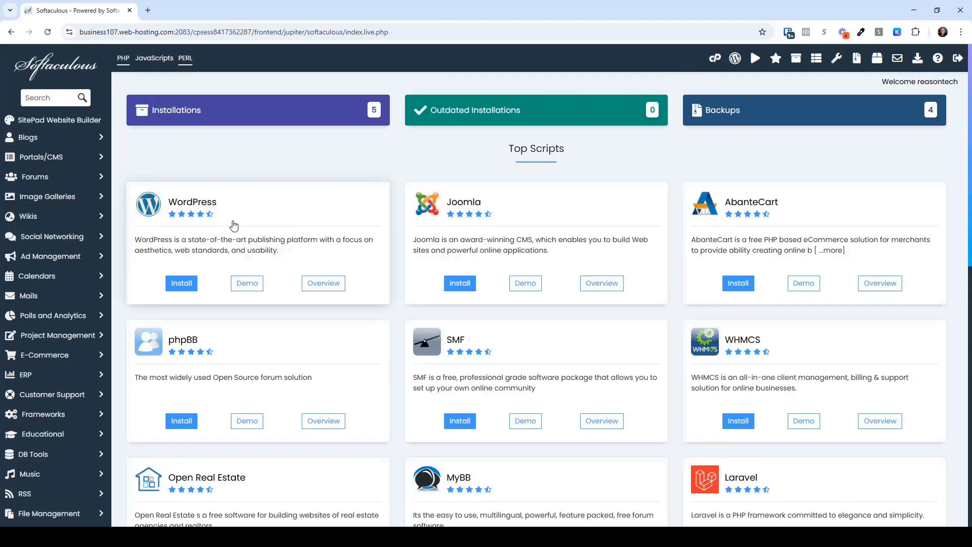
pyautogui.click(187, 286)
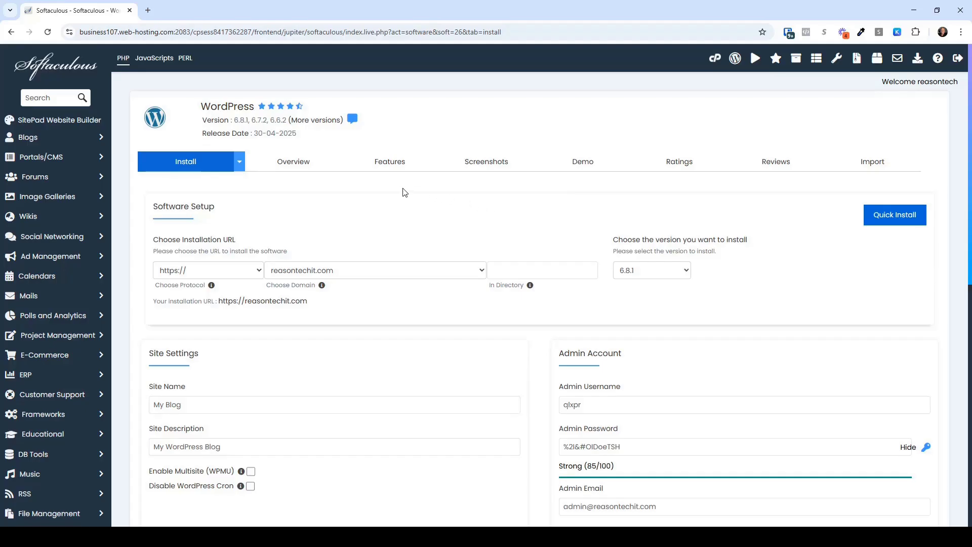
pyautogui.click(377, 273)
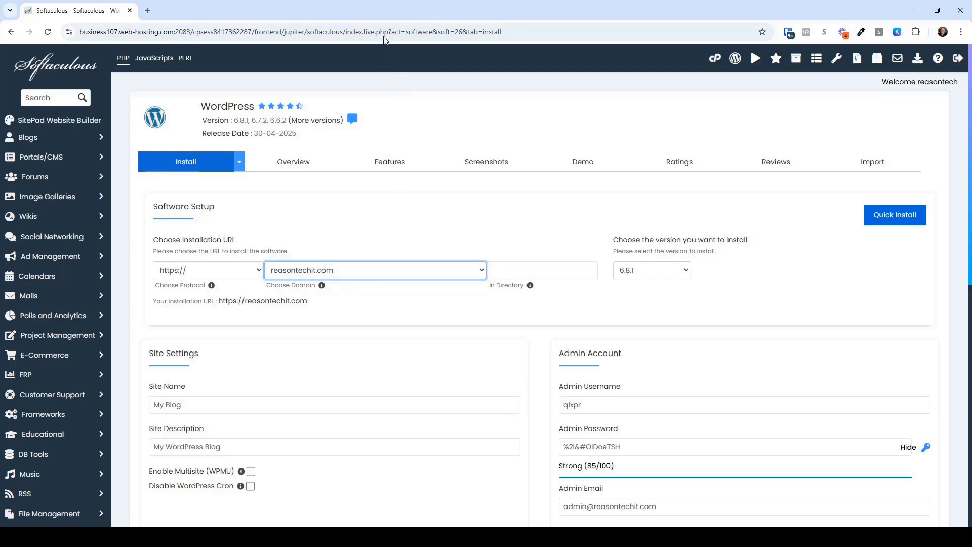
pyautogui.press('Down')
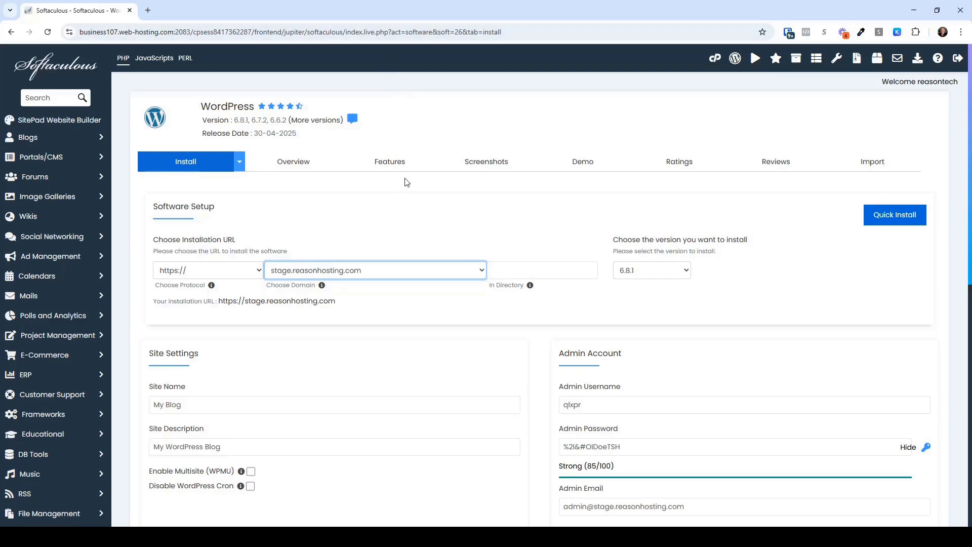
pyautogui.click(231, 277)
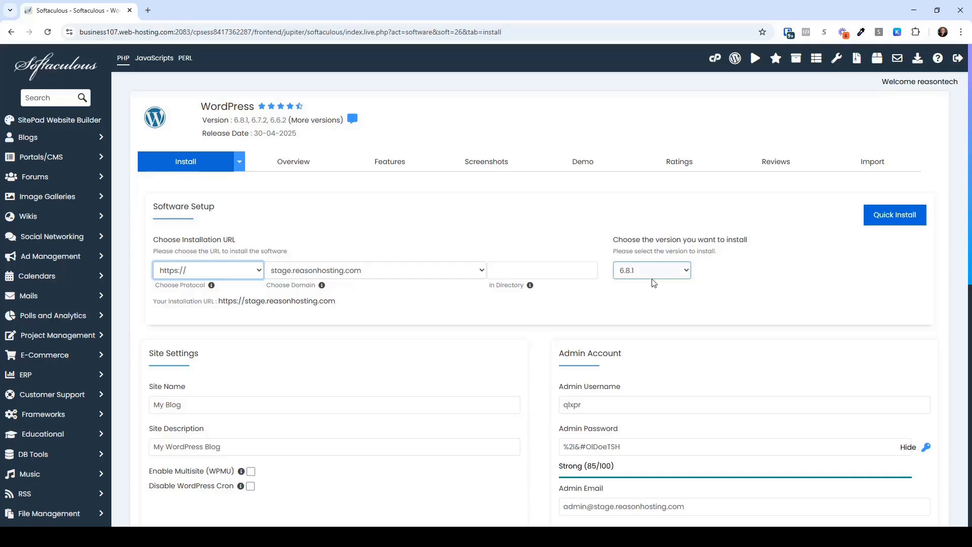
# Step: Look over the admin account fields and deselect the Extendify and Limit Login Attempts (Loginizer) plugins for the installation
pyautogui.scroll(-1, 653, 283)
pyautogui.scroll(-2, 653, 283)
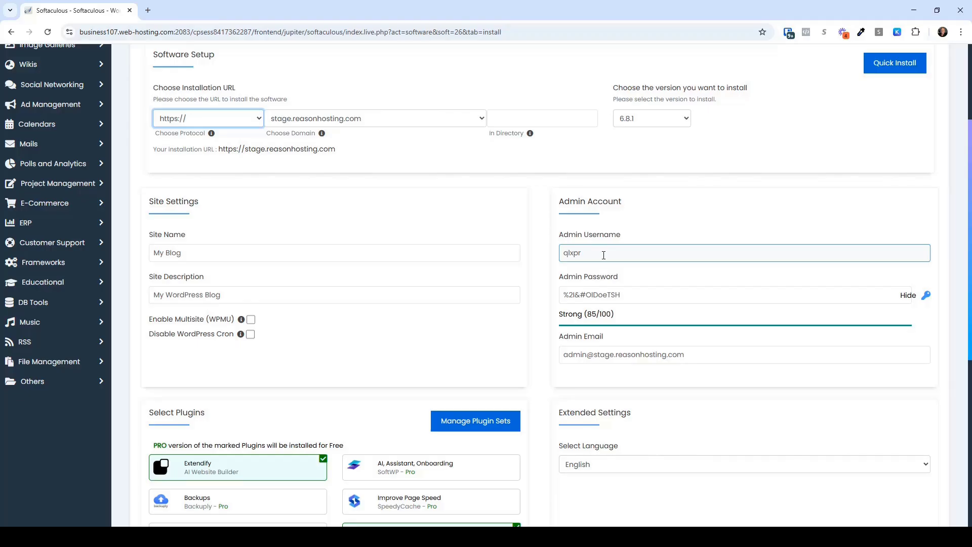
pyautogui.click(603, 293)
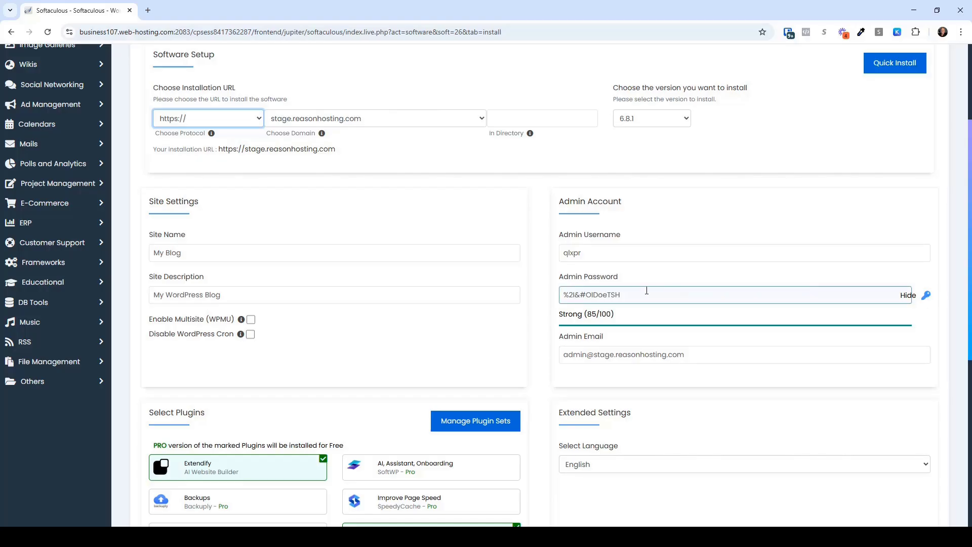
pyautogui.scroll(-1, 648, 292)
pyautogui.click(628, 303)
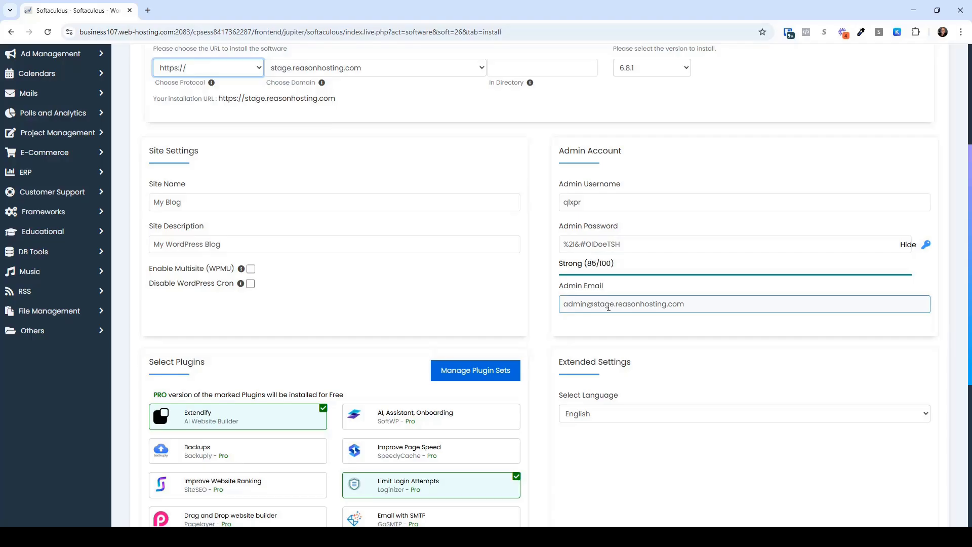
pyautogui.scroll(-4, 614, 306)
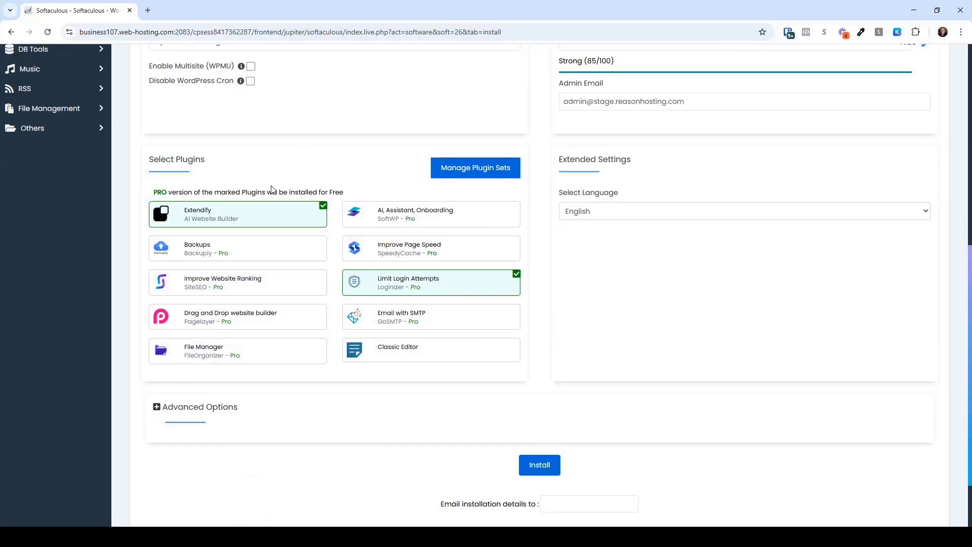
pyautogui.click(254, 217)
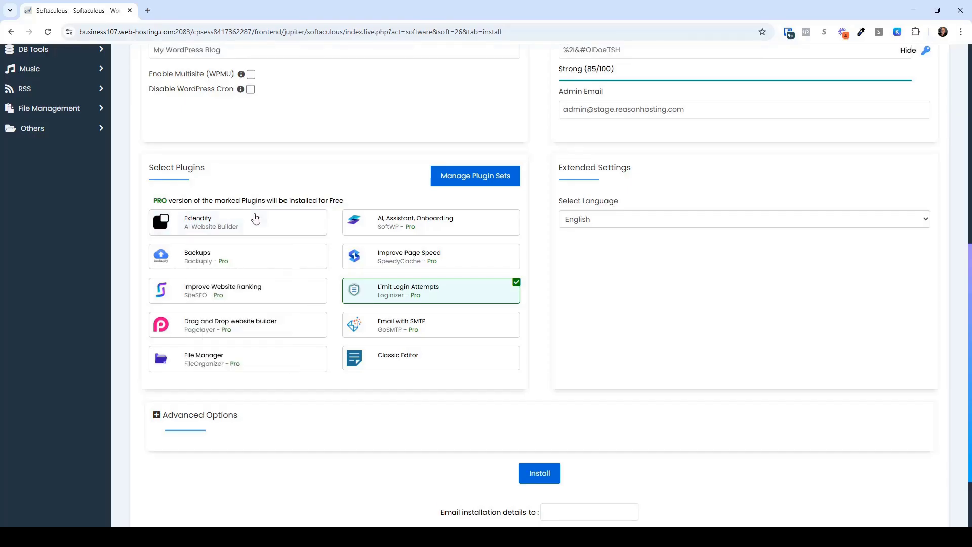
pyautogui.click(433, 299)
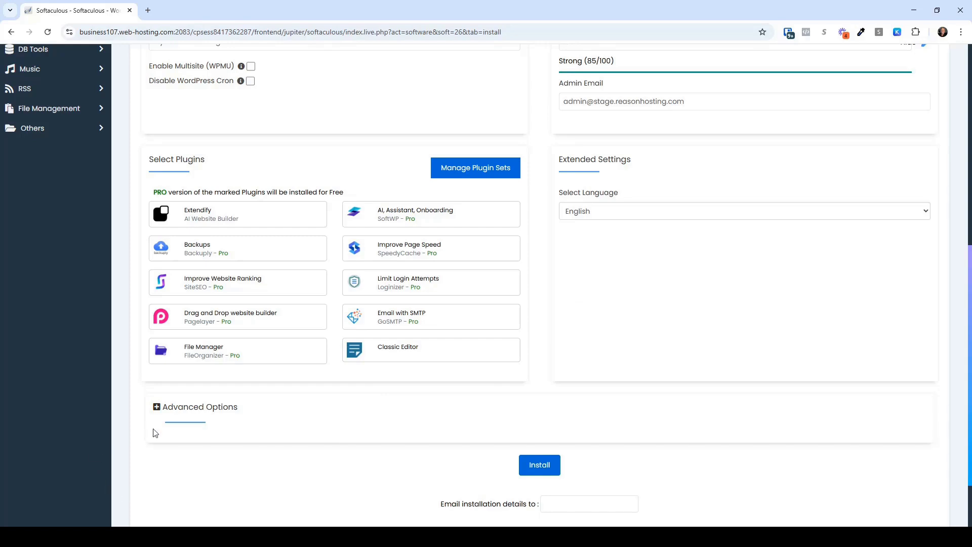
# Step: In the advanced options, disable auto upgrade of WordPress plugins and themes and set Auto Upgrade to "Do not Auto Upgrade"
pyautogui.click(157, 409)
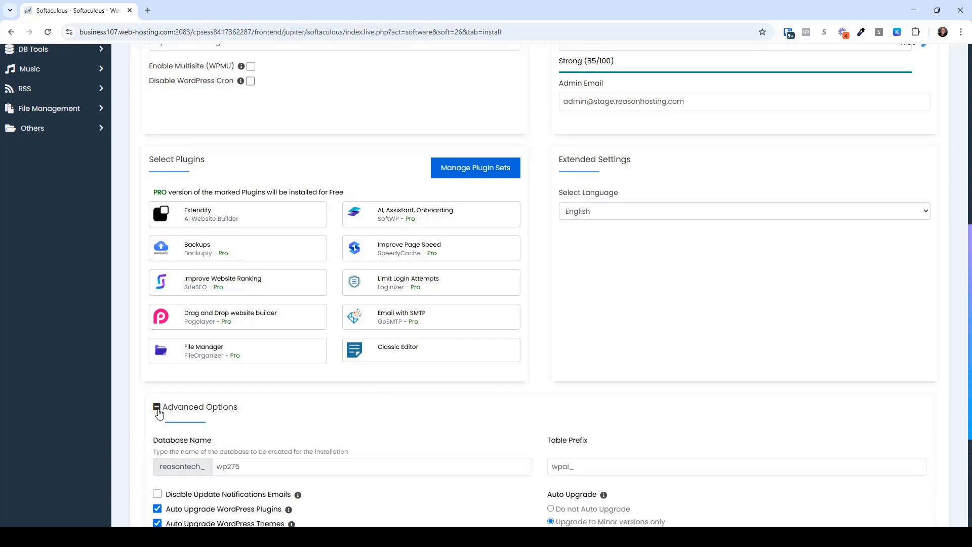
pyautogui.scroll(-3, 363, 428)
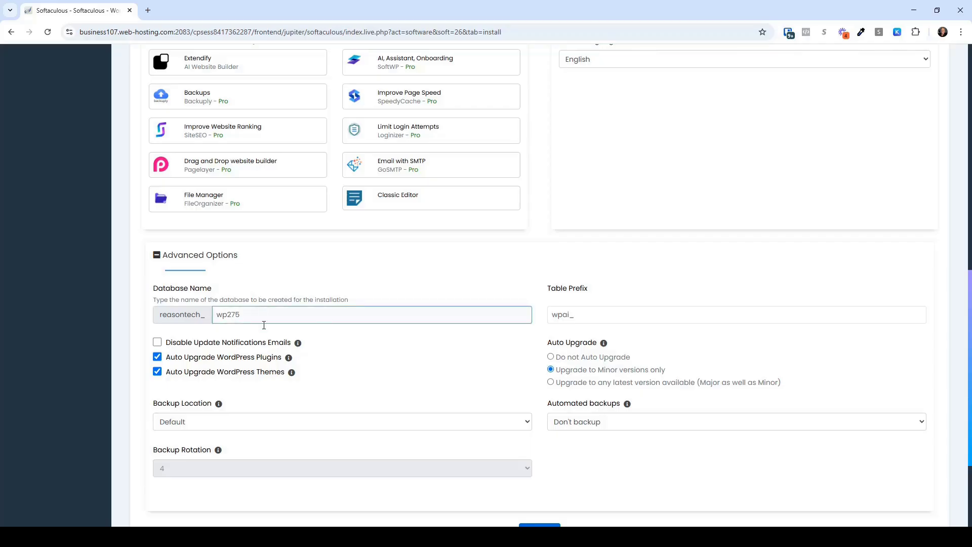
pyautogui.click(156, 358)
pyautogui.click(157, 372)
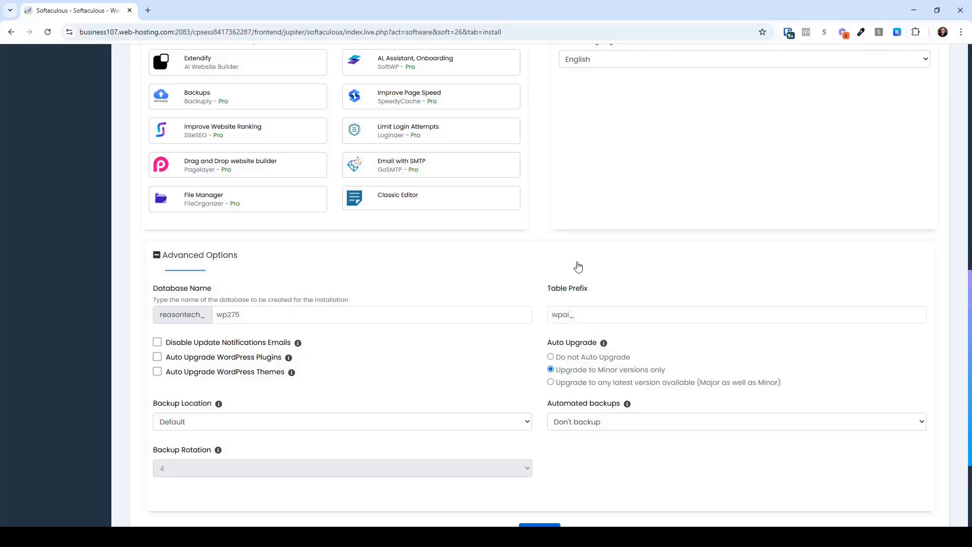
pyautogui.click(602, 321)
pyautogui.click(573, 363)
# Step: Start the WordPress installation with the email field for installation details left empty
pyautogui.scroll(-1, 478, 365)
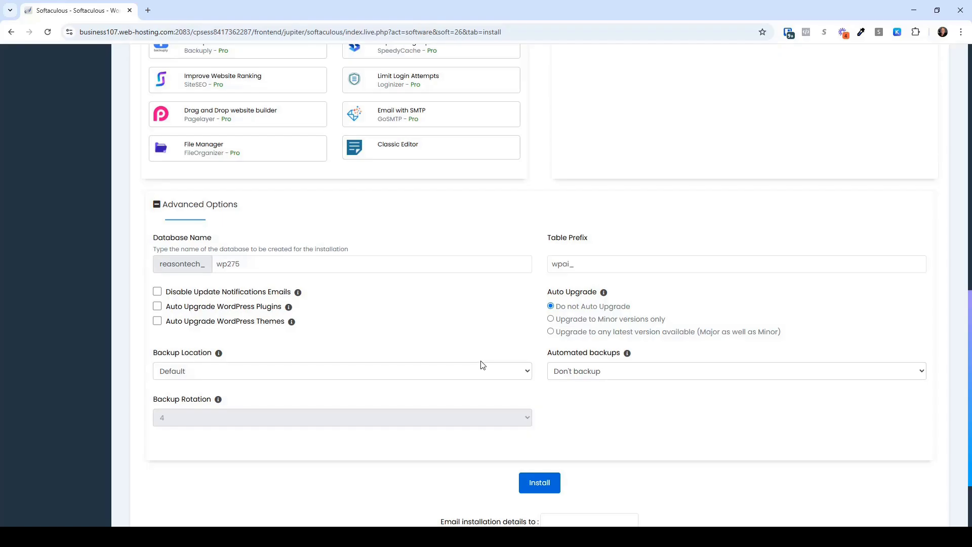
pyautogui.scroll(-2, 481, 365)
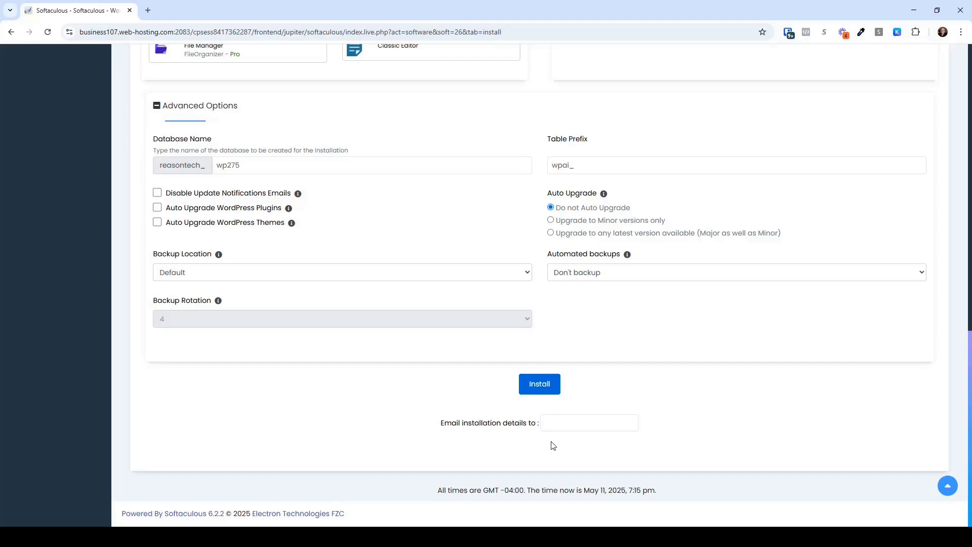
pyautogui.click(554, 426)
pyautogui.click(533, 386)
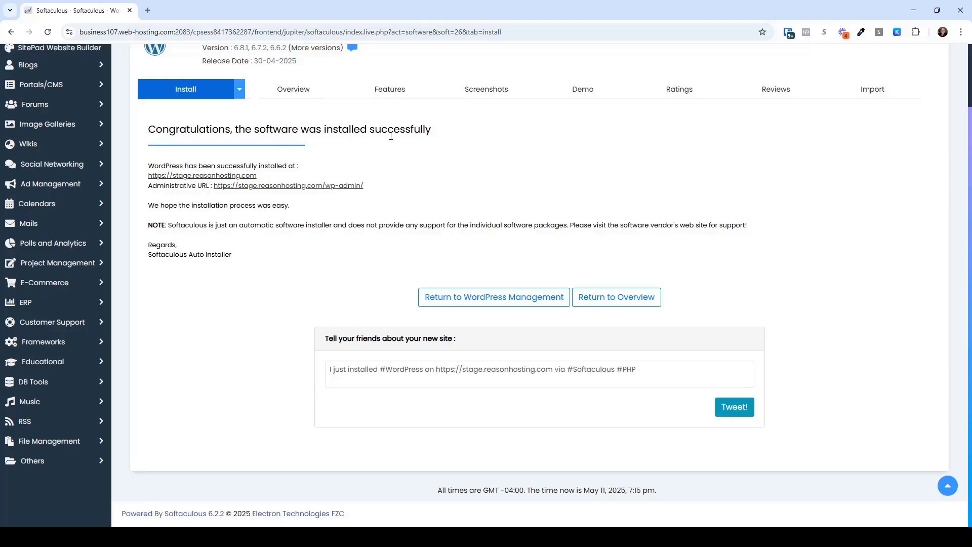
# Step: View the front end of the newly installed site at stage.reasonhosting.com and return to the installation confirmation page
pyautogui.click(174, 180)
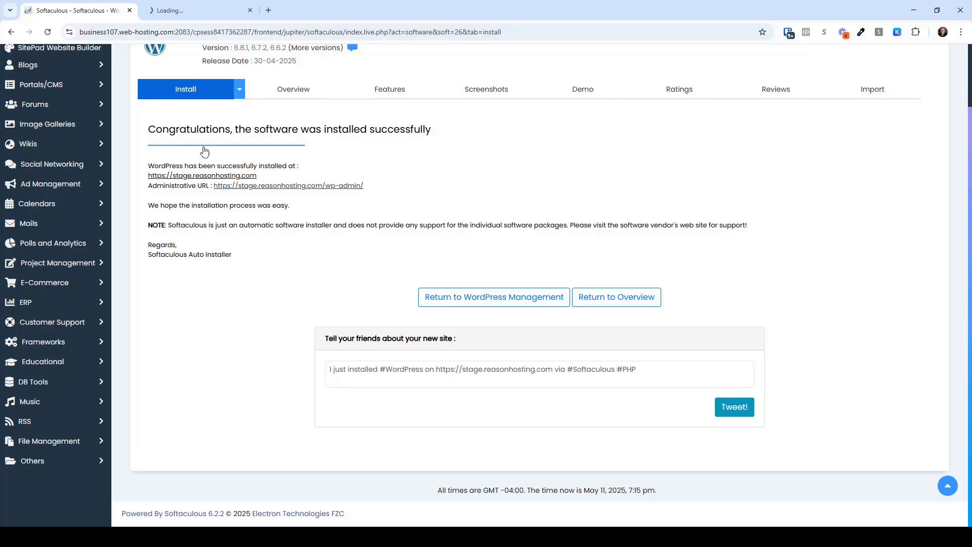
pyautogui.click(179, 10)
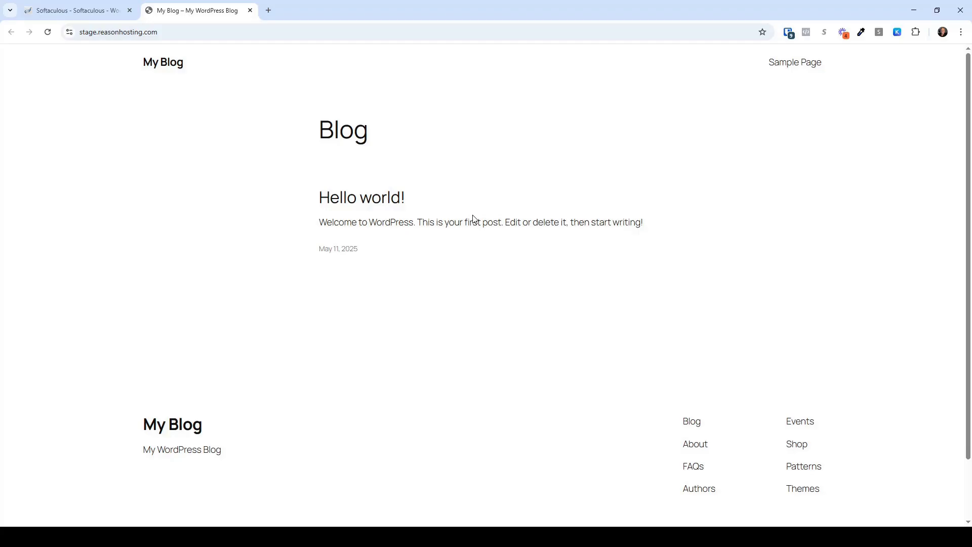
pyautogui.click(80, 14)
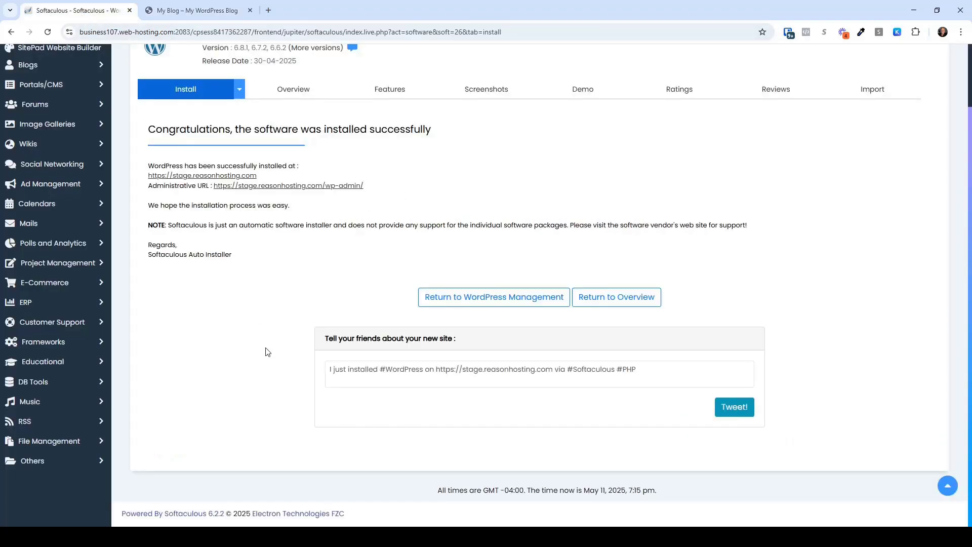
# Step: Open the WordPress admin dashboard from its administrative URL, look it over and dismiss the welcome panel
pyautogui.click(236, 186)
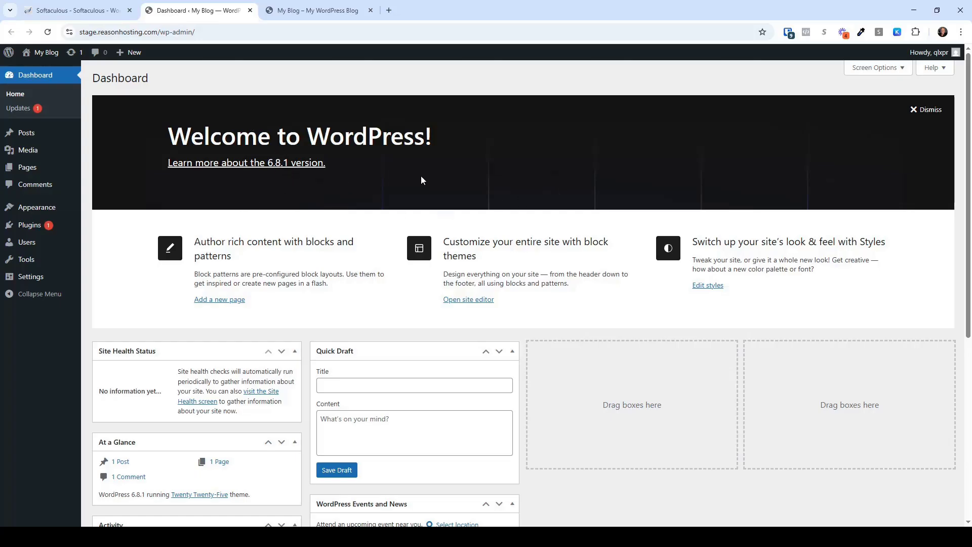
pyautogui.scroll(-6, 560, 387)
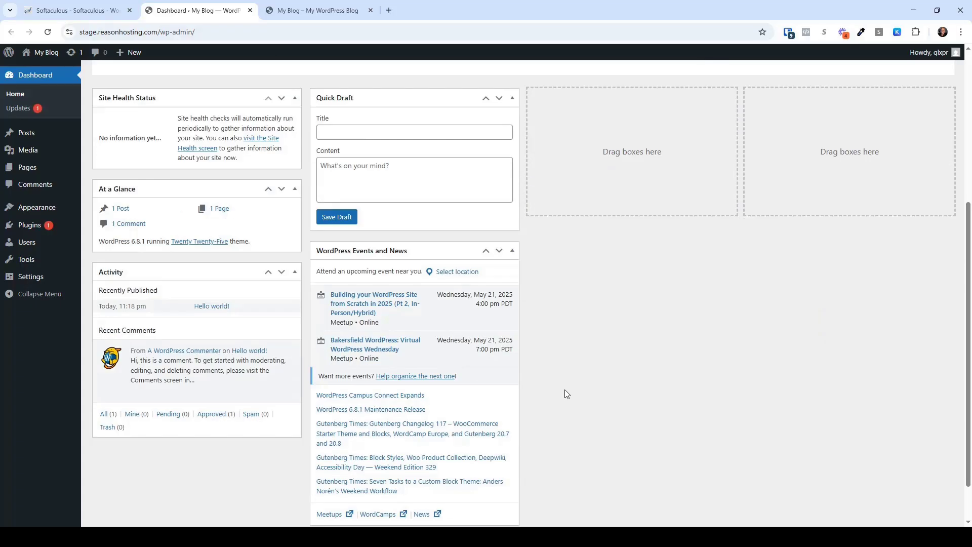
pyautogui.scroll(4, 567, 393)
pyautogui.scroll(2, 567, 390)
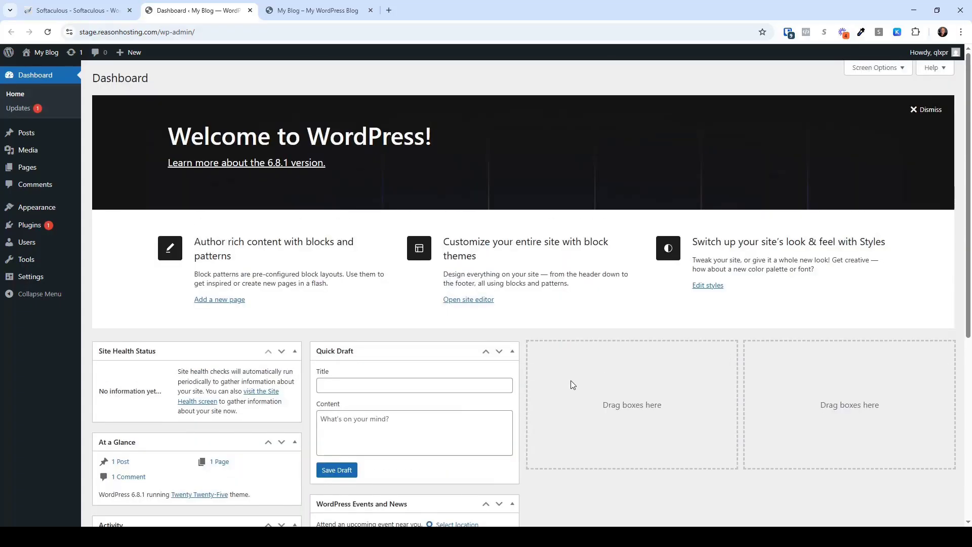
pyautogui.click(932, 110)
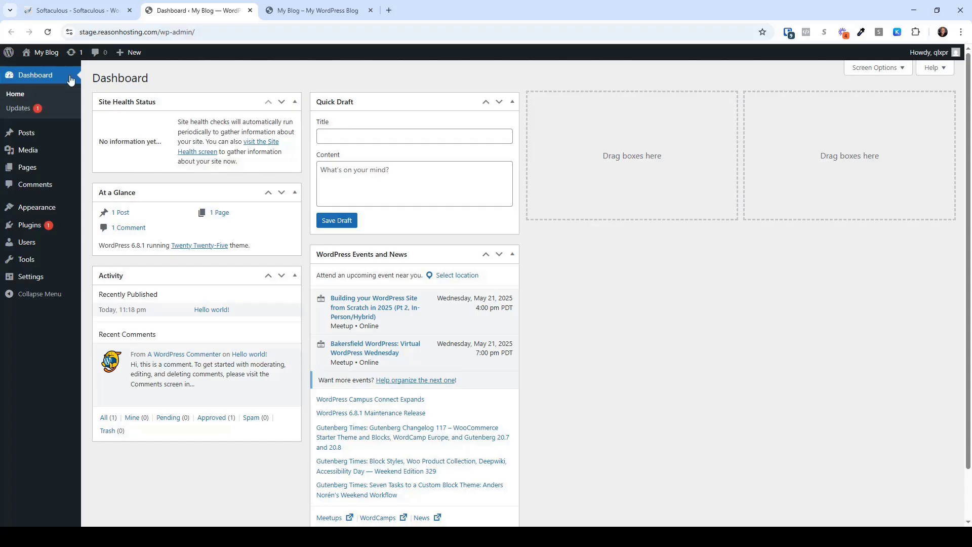
# Step: Open the site's front end from the dashboard in a separate browser tab and look over the page
pyautogui.moveTo(45, 54)
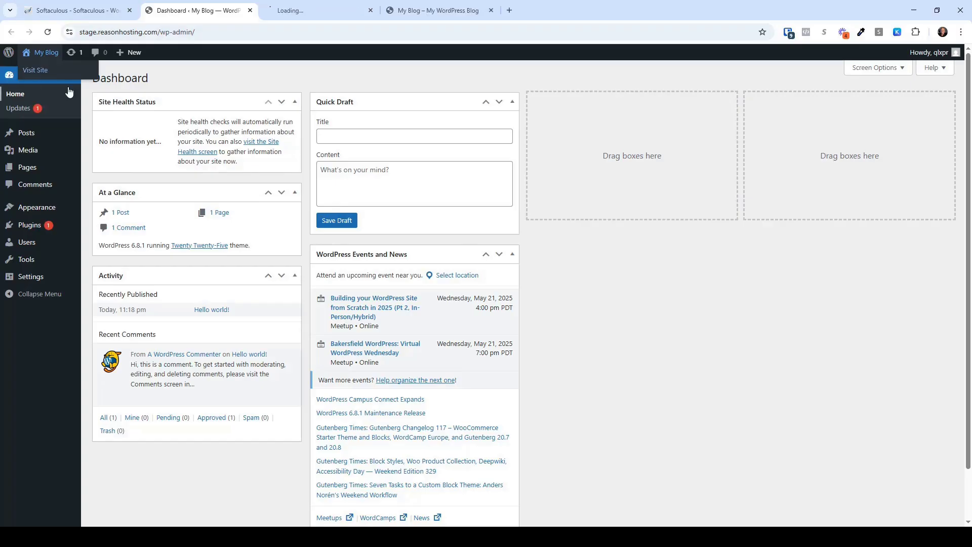
pyautogui.click(325, 18)
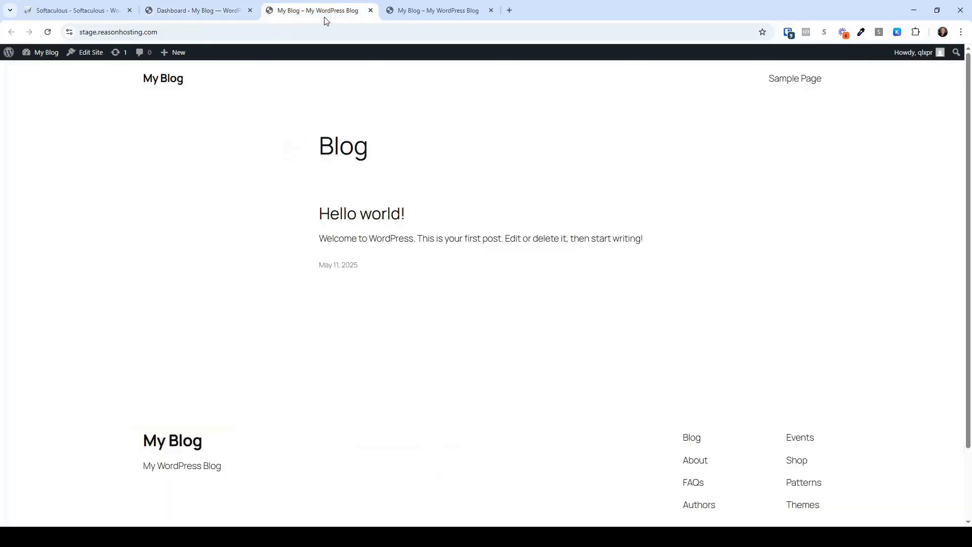
pyautogui.scroll(-2, 309, 315)
pyautogui.scroll(1, 312, 315)
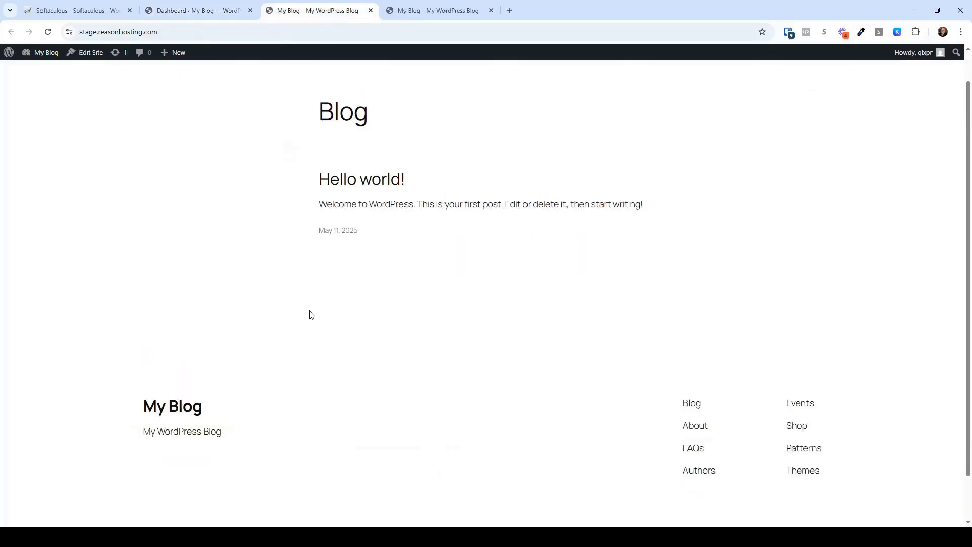
pyautogui.scroll(1, 312, 315)
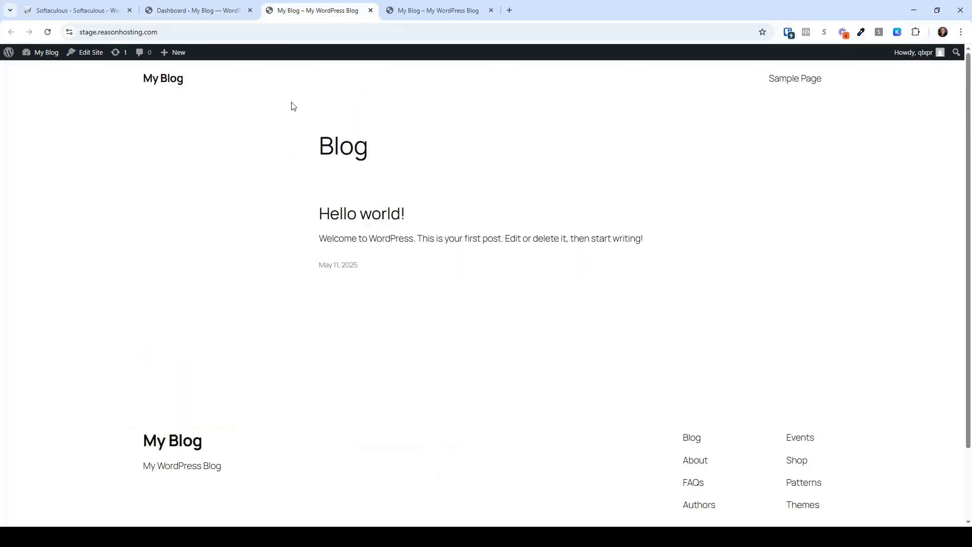
# Step: Return to the dashboard and open the Themes page to view the installed themes
pyautogui.click(187, 16)
pyautogui.moveTo(36, 214)
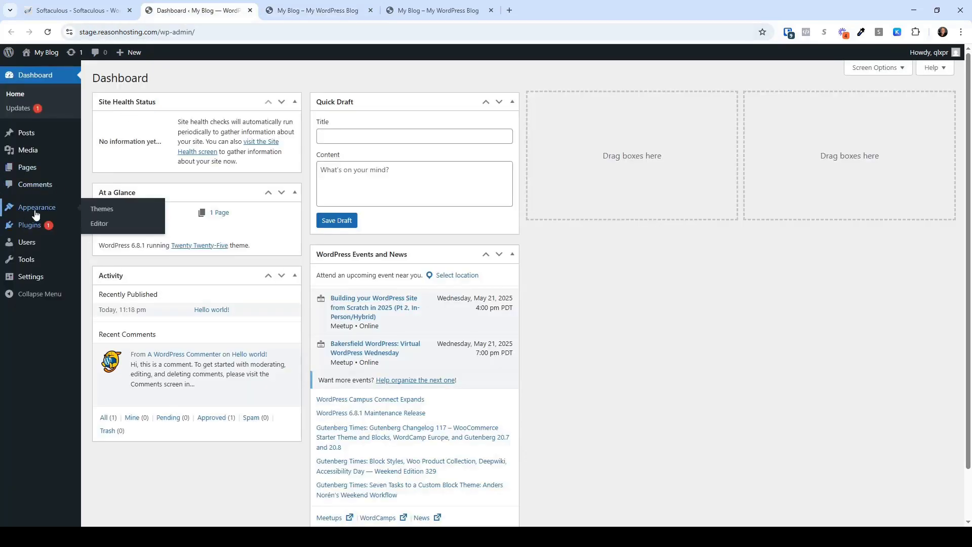
pyautogui.click(104, 212)
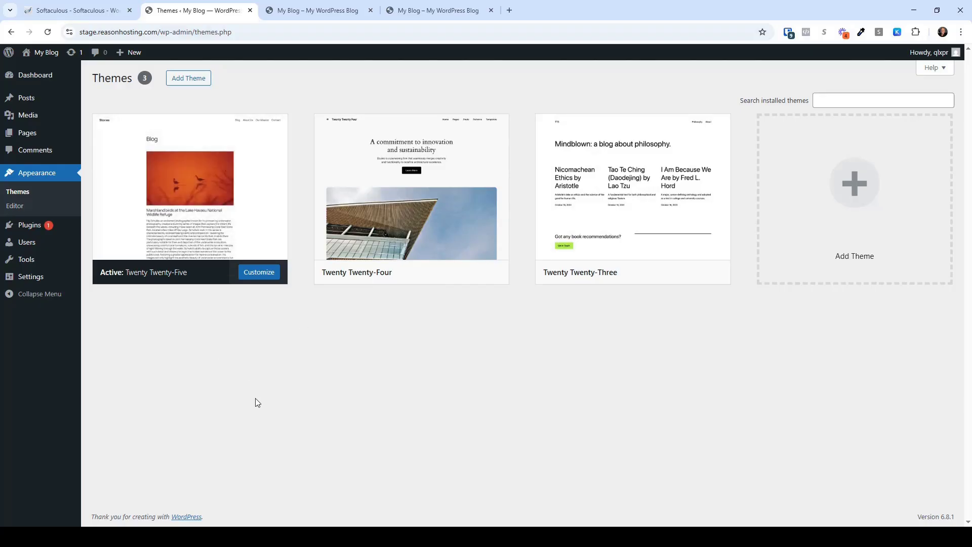
# Step: In the Reading settings, enable "Discourage search engines from indexing this site" and save the changes
pyautogui.moveTo(32, 265)
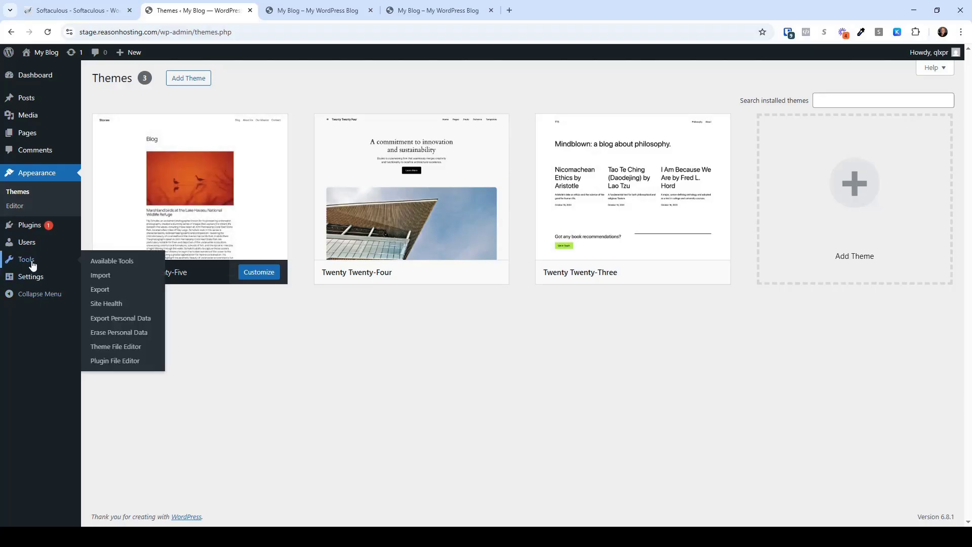
pyautogui.moveTo(32, 283)
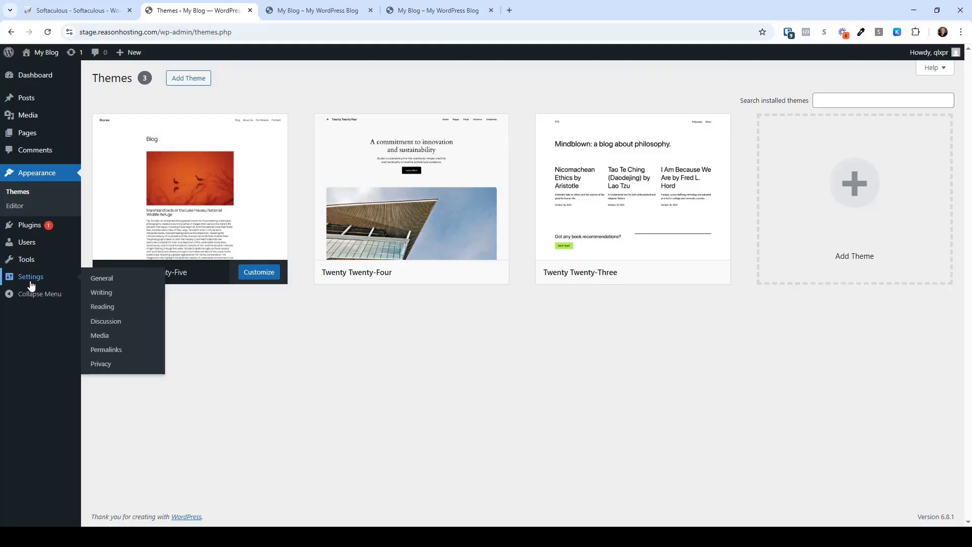
pyautogui.click(108, 311)
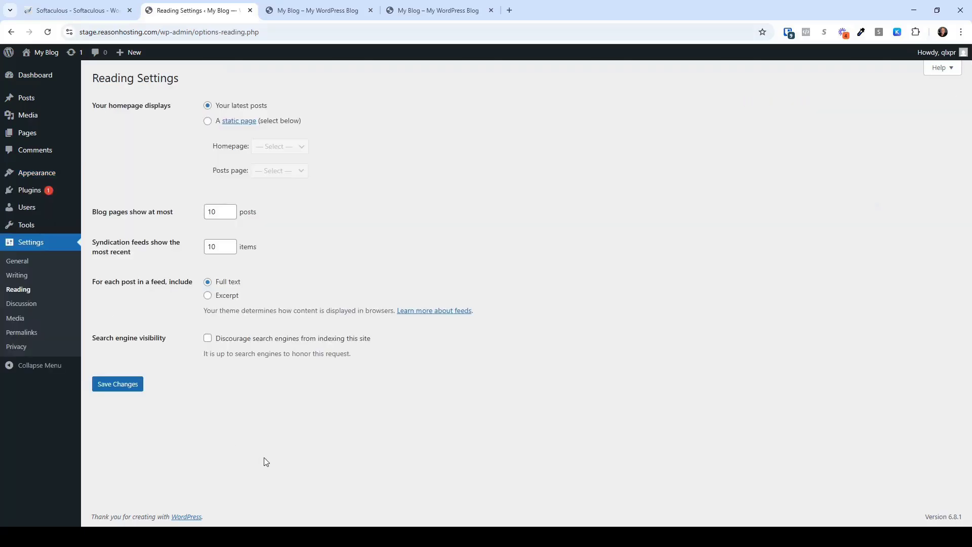
pyautogui.click(208, 339)
pyautogui.click(116, 386)
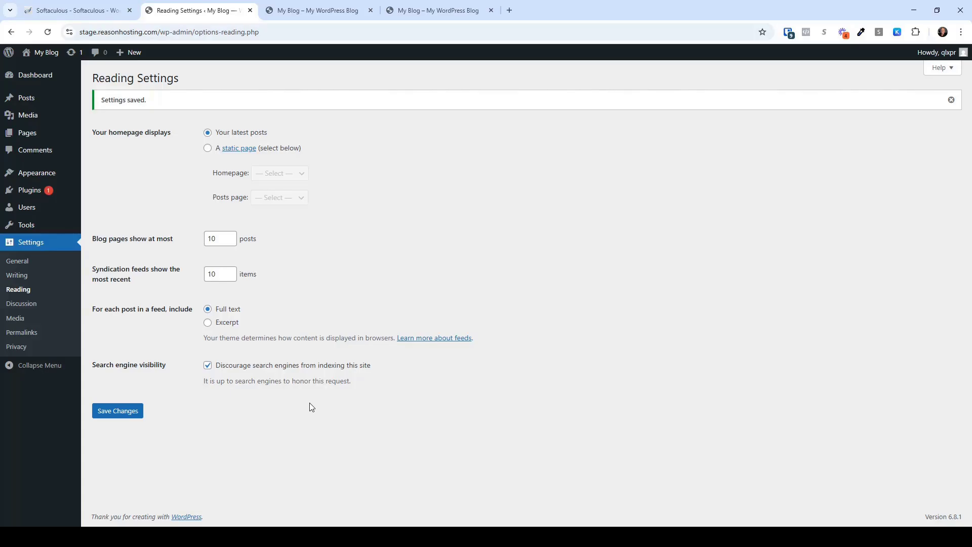
# Step: Open the Permalink settings and examine the year, month, day and post-name parts of the Day and name sample URL
pyautogui.click(30, 333)
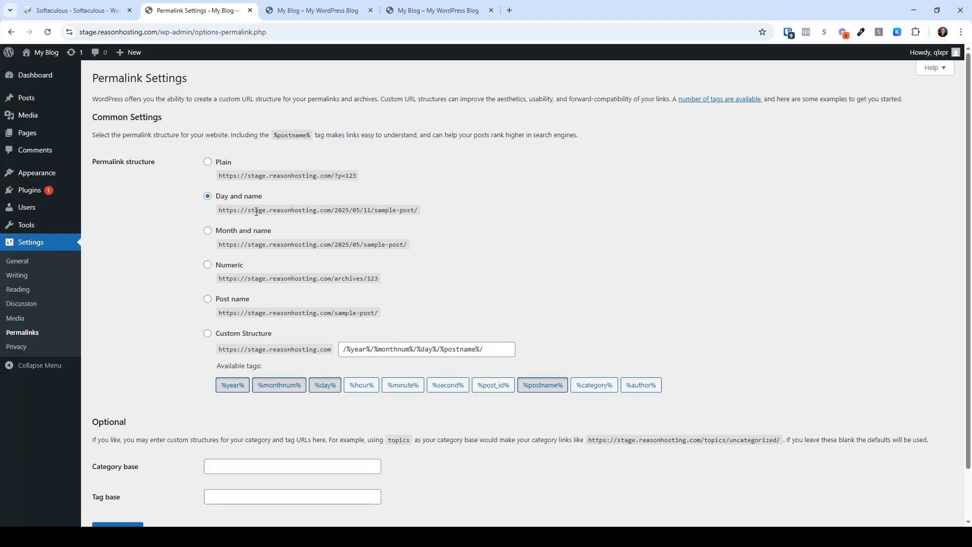
pyautogui.doubleClick(343, 212)
pyautogui.doubleClick(356, 212)
pyautogui.doubleClick(367, 211)
pyautogui.doubleClick(394, 212)
pyautogui.tripleClick(394, 212)
pyautogui.click(394, 212)
# Step: Set the permalink structure to Post name and save the changes
pyautogui.click(228, 301)
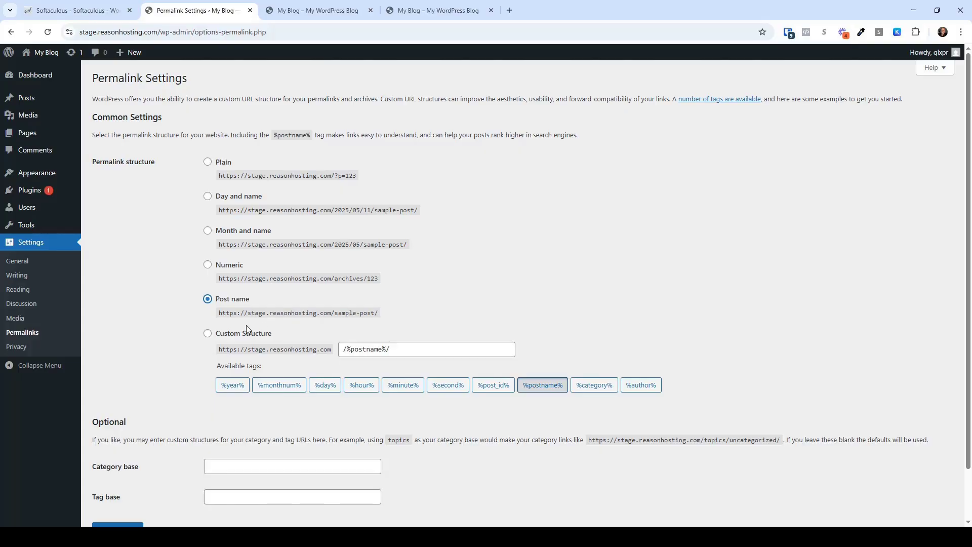
pyautogui.click(235, 337)
pyautogui.click(208, 196)
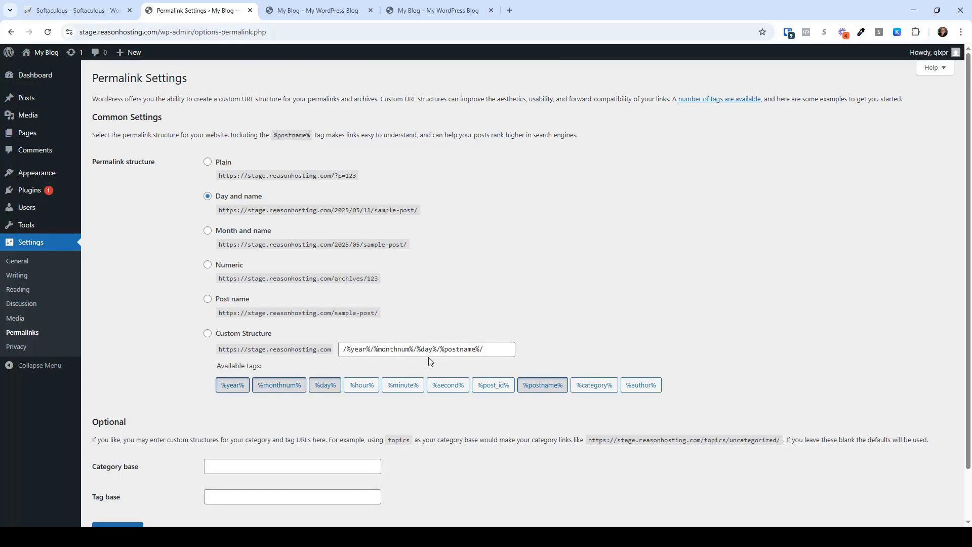
pyautogui.click(208, 300)
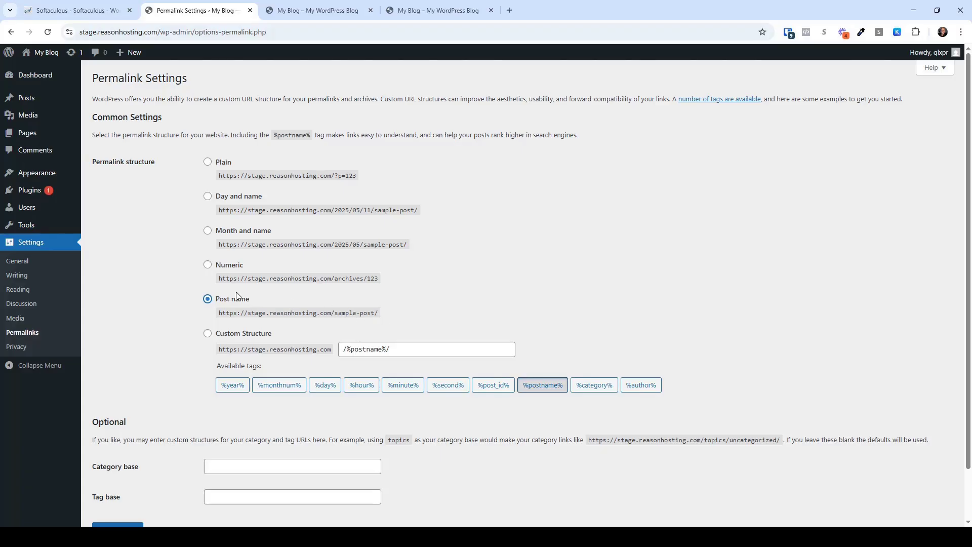
pyautogui.scroll(-1, 238, 295)
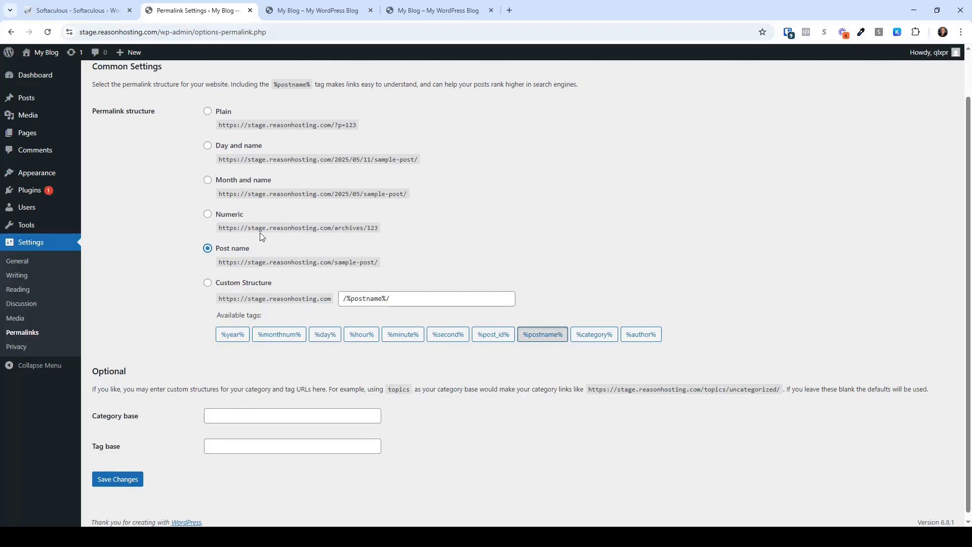
pyautogui.click(116, 485)
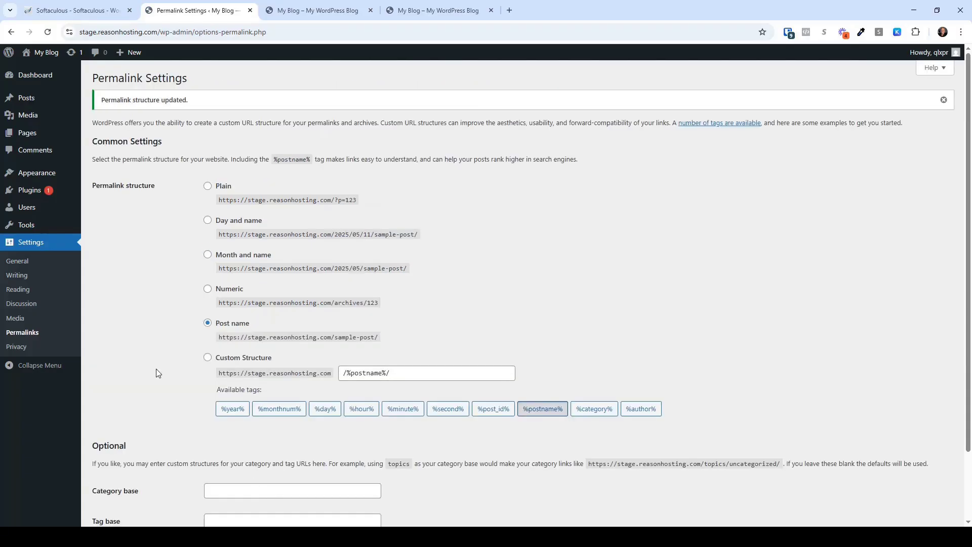
# Step: In the General settings, change the site title to "Reason Hosting Stage"
pyautogui.click(17, 261)
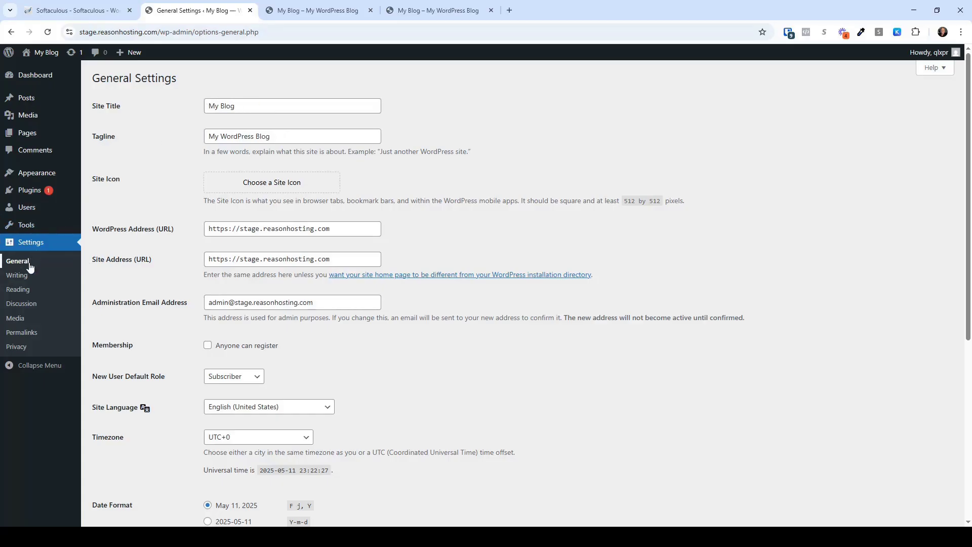
pyautogui.click(261, 104)
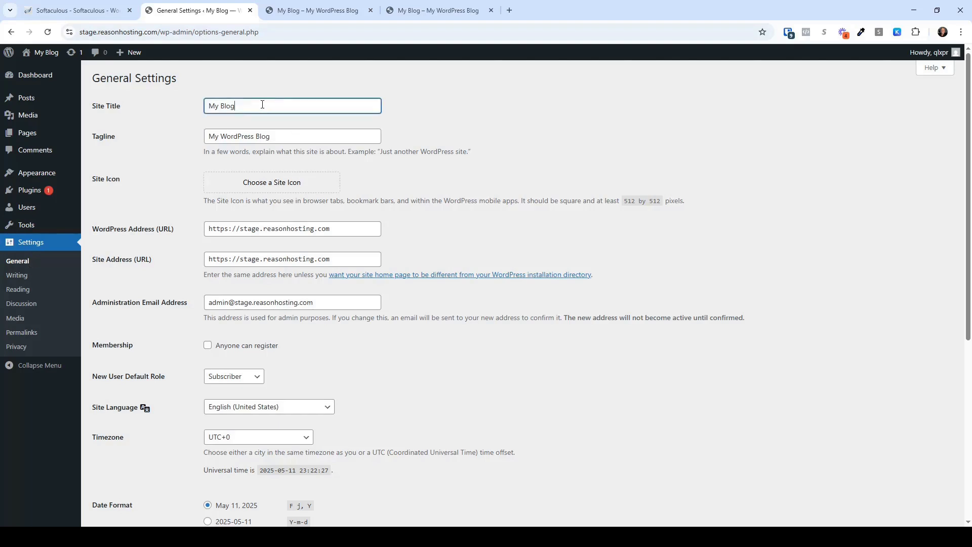
pyautogui.hotkey('ctrl', 'a')
pyautogui.write('Reason ')
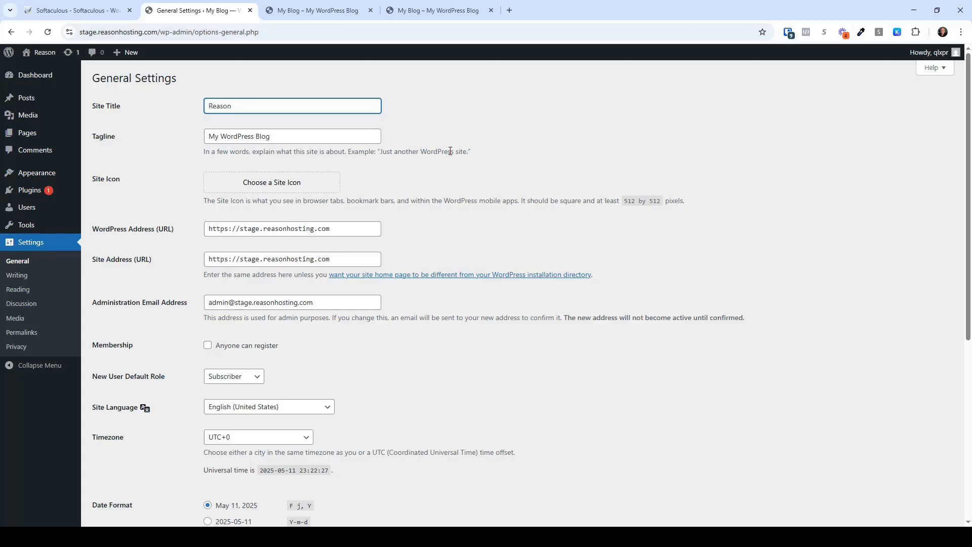
pyautogui.write('Hosting St')
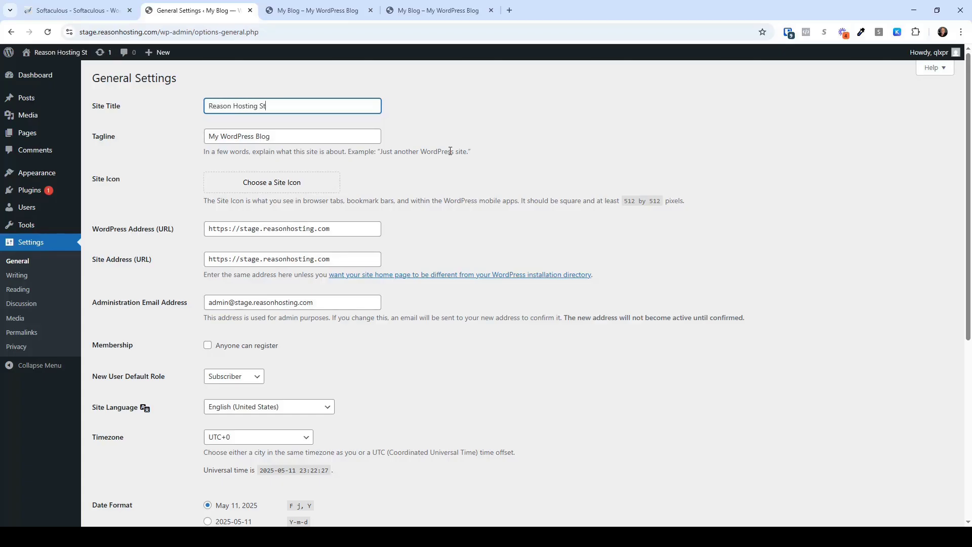
pyautogui.write('age')
# Step: Replace the site's tagline with "Reason Hosting WordPress Setups"
pyautogui.tripleClick(282, 137)
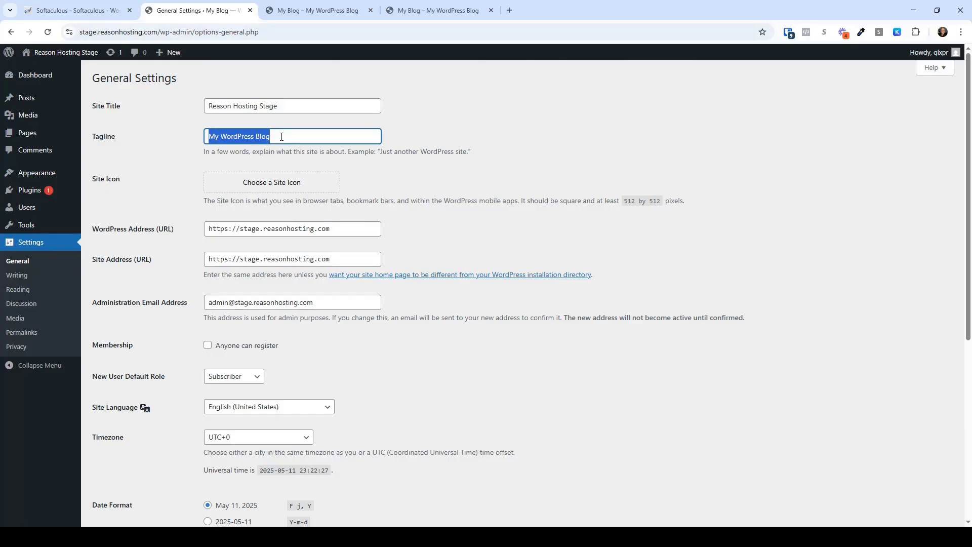
pyautogui.write('Reason H')
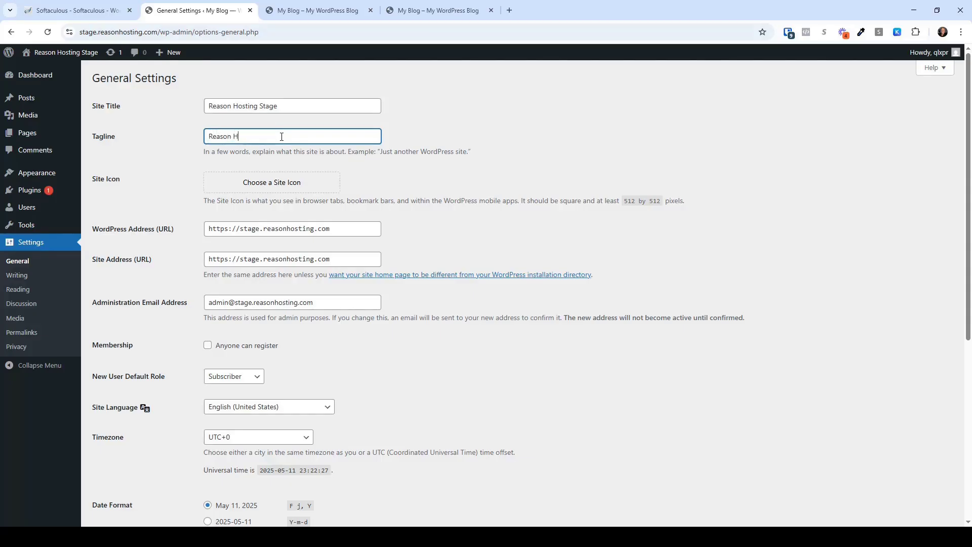
pyautogui.write('osting WordPress Setups')
# Step: Set the site's timezone to Los Angeles and save the General settings
pyautogui.scroll(-1, 516, 130)
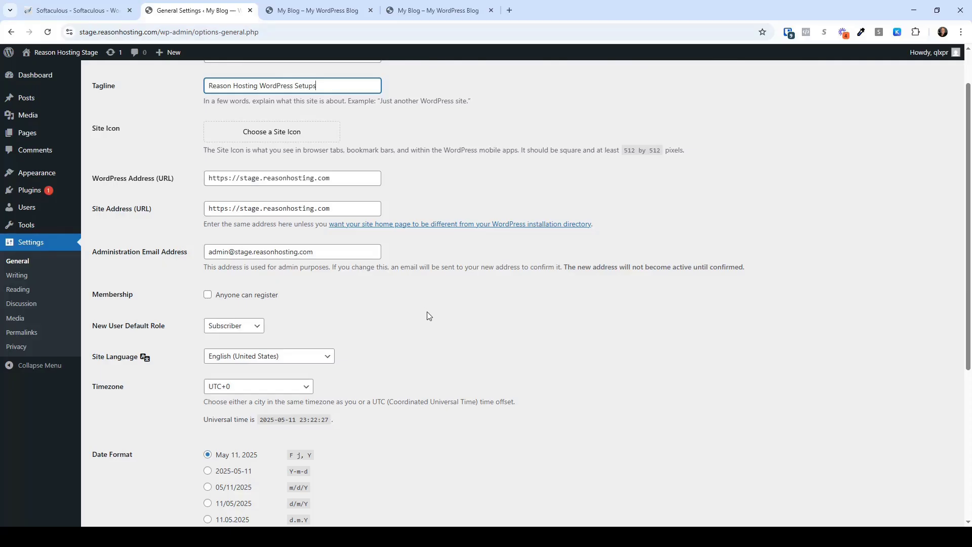
pyautogui.scroll(-2, 428, 312)
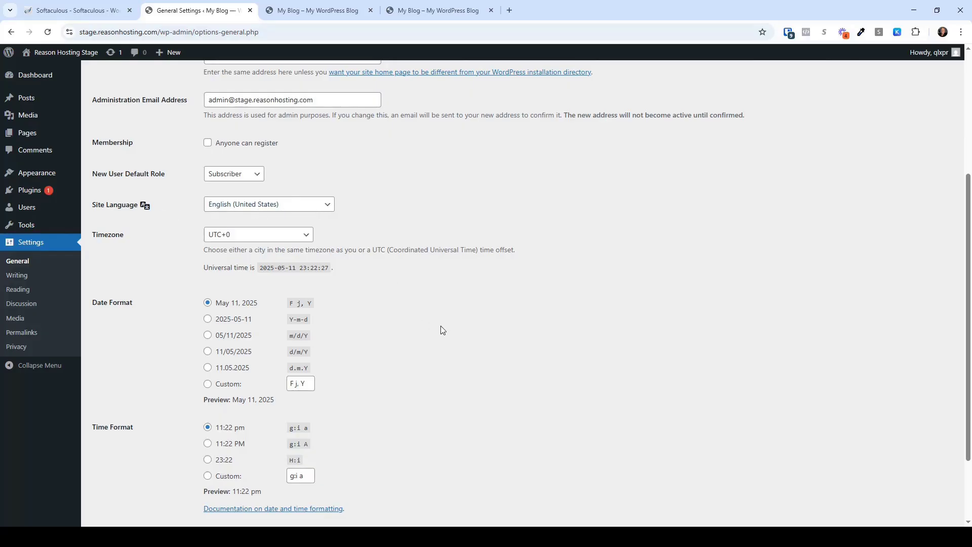
pyautogui.click(263, 240)
pyautogui.write('los')
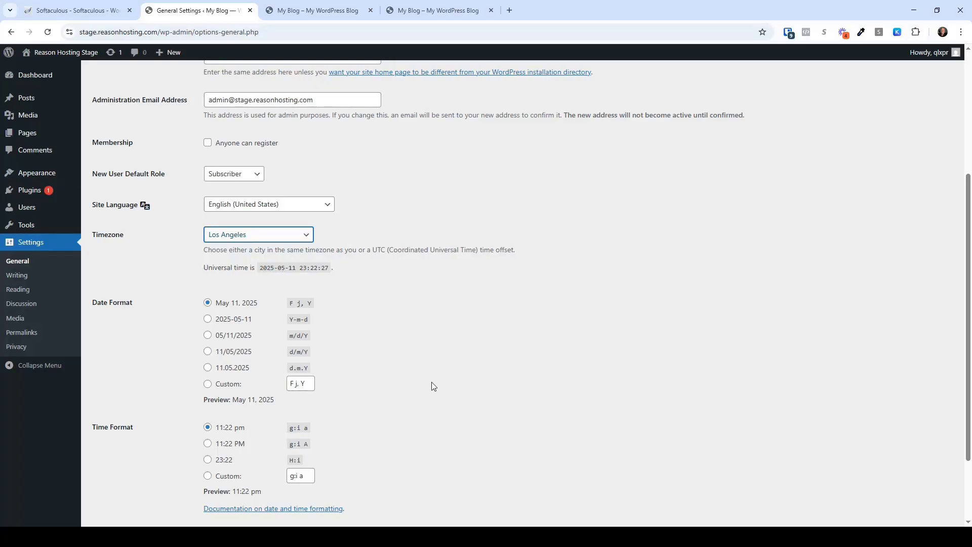
pyautogui.scroll(-2, 432, 384)
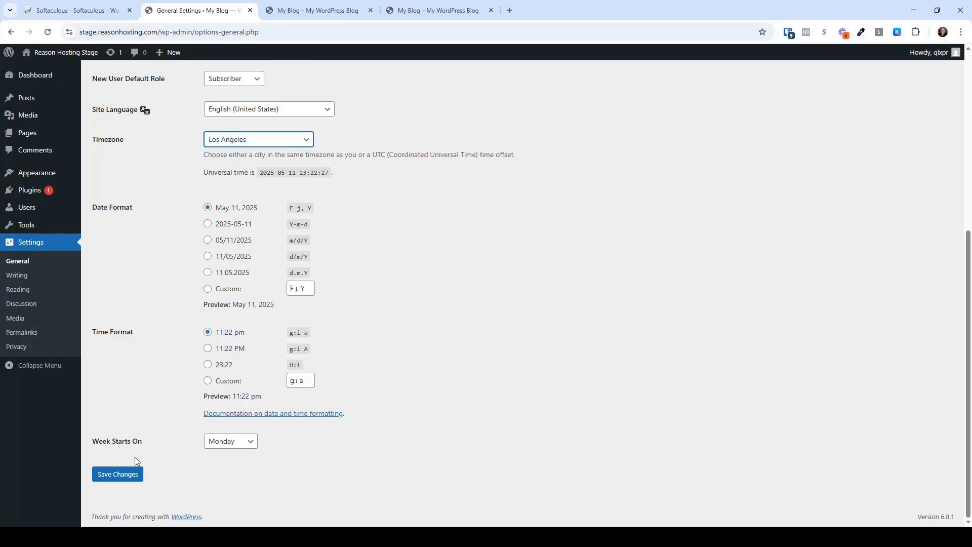
pyautogui.click(108, 476)
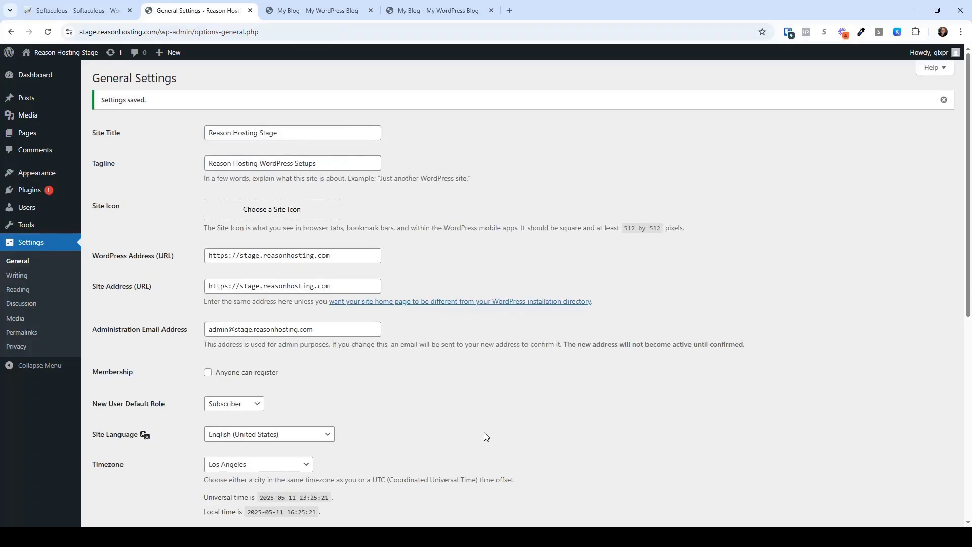
# Step: Reload the General settings and open the site's front end in a separate browser tab to check its title and tagline
pyautogui.click(48, 32)
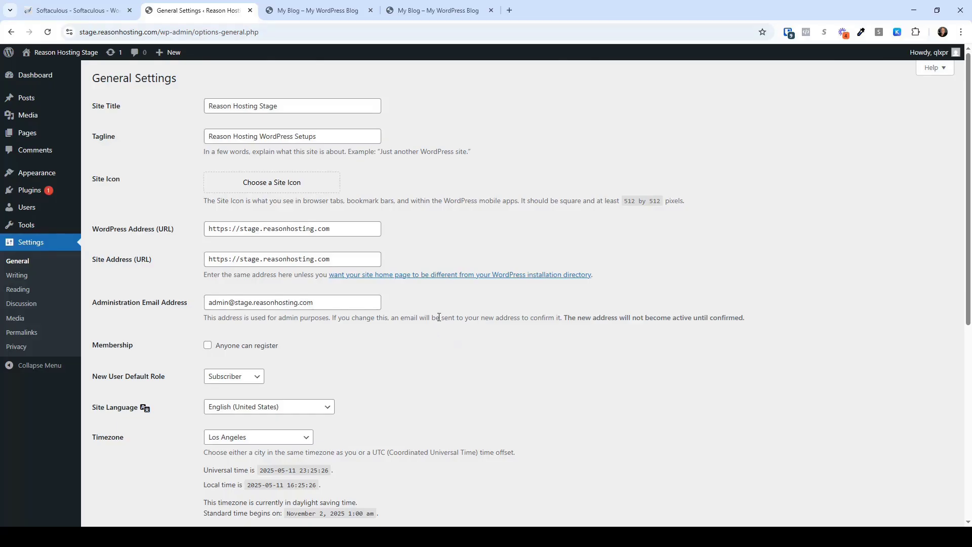
pyautogui.moveTo(64, 58)
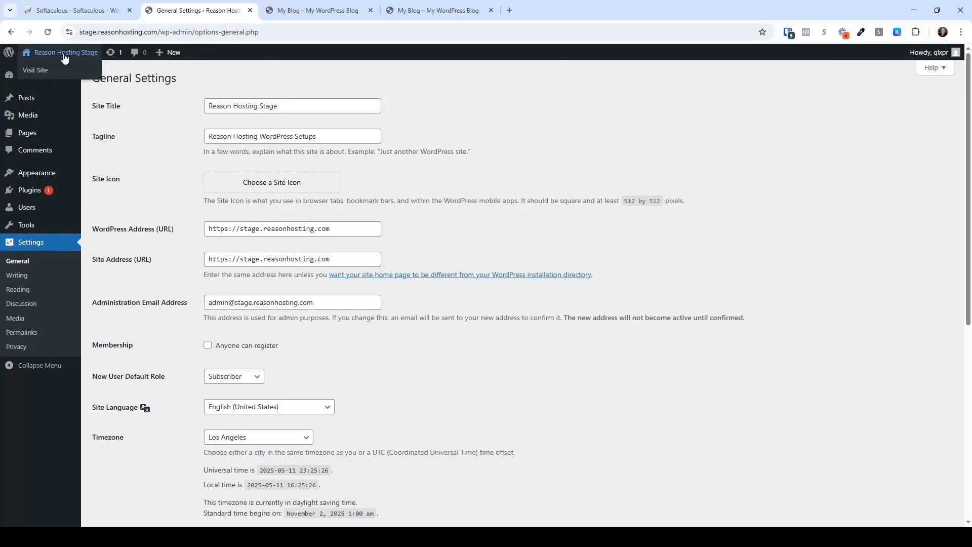
pyautogui.middleClick(35, 70)
pyautogui.click(397, 15)
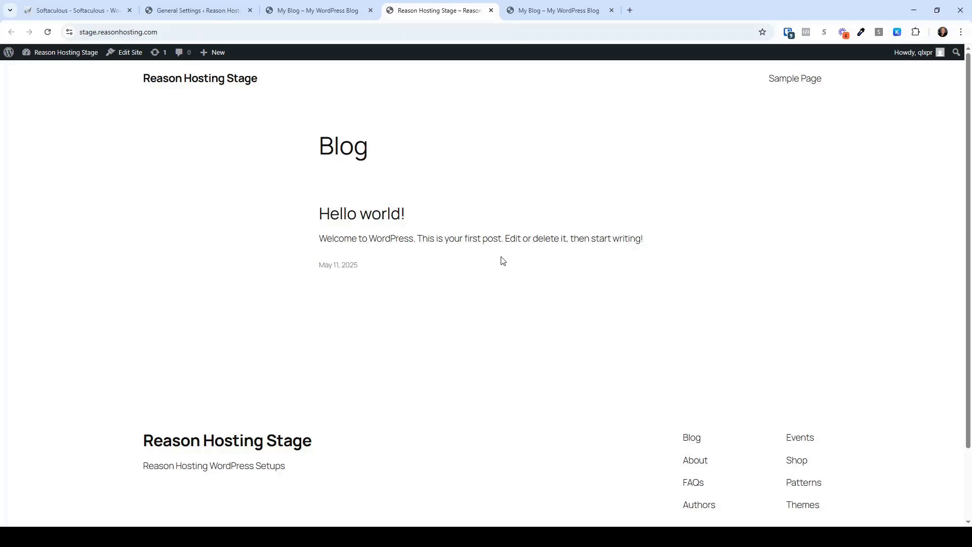
# Step: Open the Reading settings and compare the homepage display options with the blog page shown on the site's front end
pyautogui.click(305, 16)
pyautogui.click(208, 18)
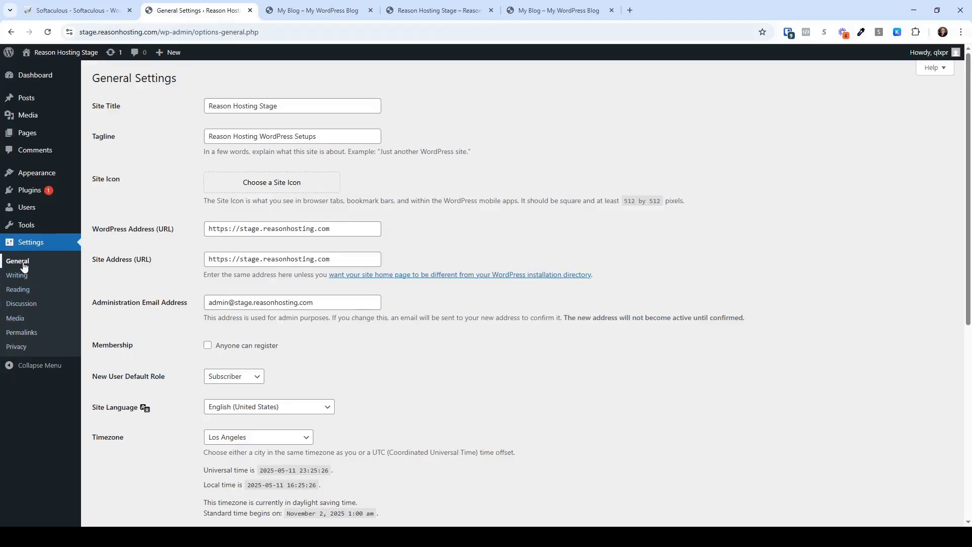
pyautogui.click(18, 290)
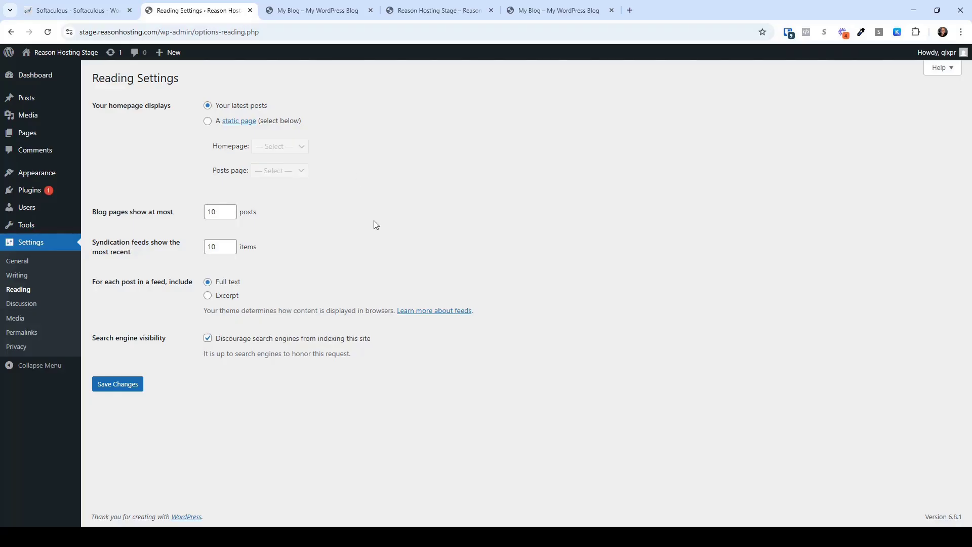
pyautogui.click(293, 11)
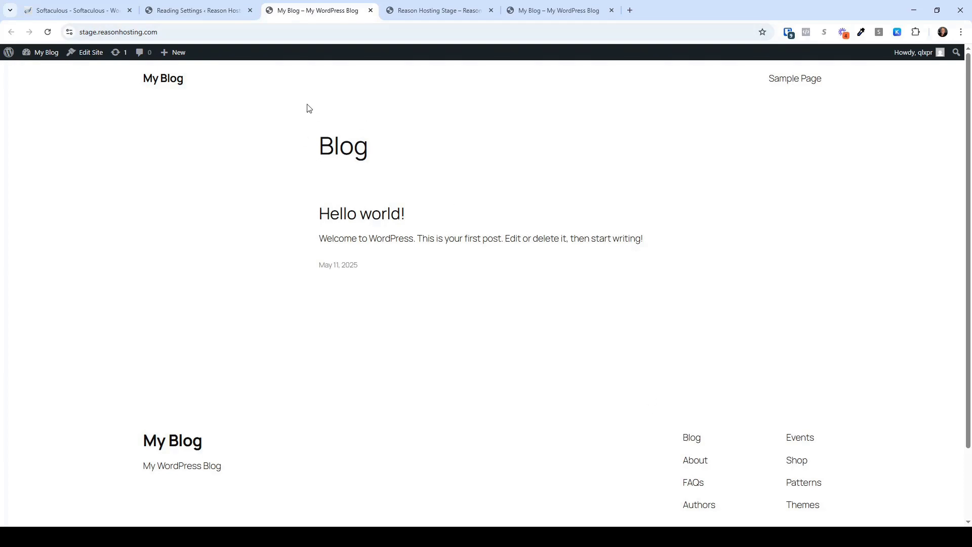
pyautogui.click(692, 438)
pyautogui.click(192, 15)
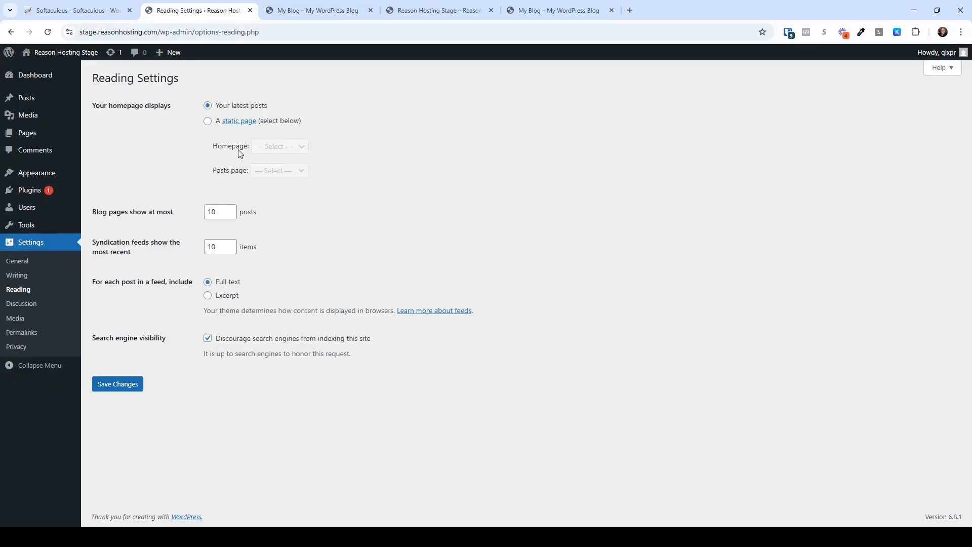
# Step: Make the homepage display a static page, choose Sample Page as the homepage and check the options for the posts page
pyautogui.click(209, 123)
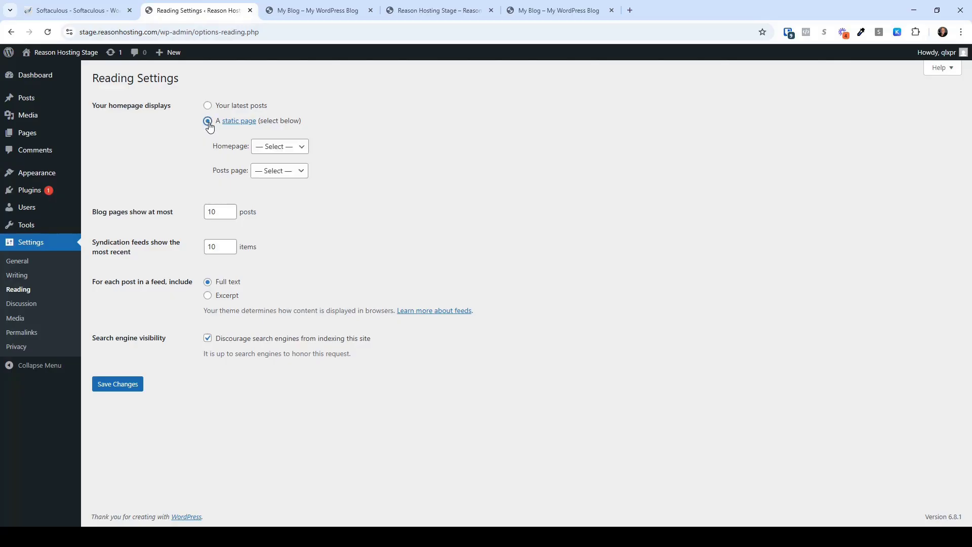
pyautogui.click(273, 150)
pyautogui.click(272, 171)
pyautogui.click(268, 153)
pyautogui.press('Down')
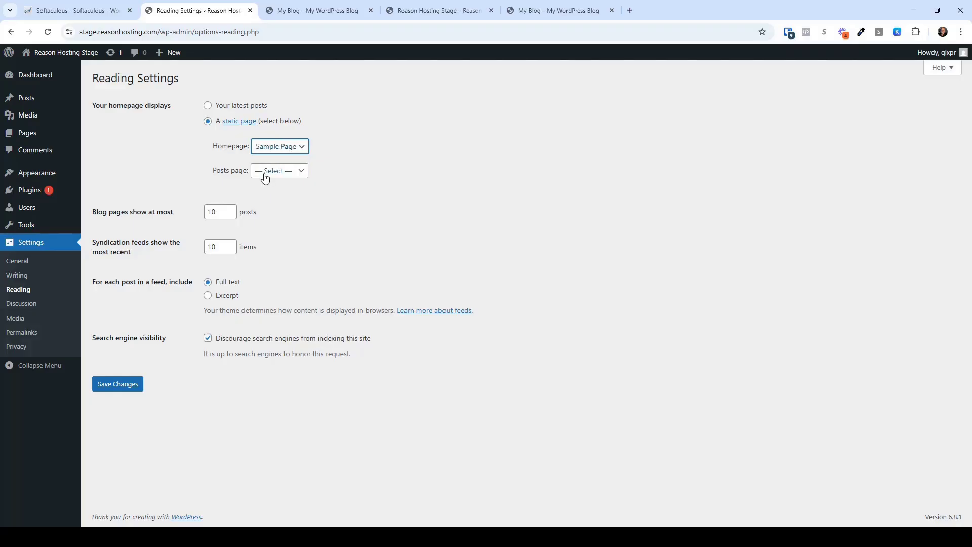
pyautogui.click(264, 175)
pyautogui.click(410, 207)
# Step: Open the list of all pages in a separate browser tab and switch to it
pyautogui.moveTo(34, 138)
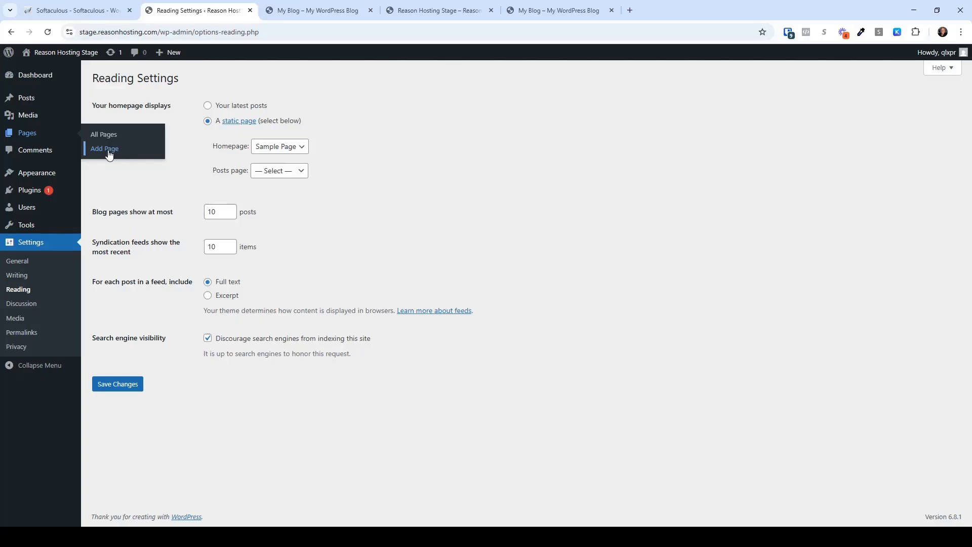
pyautogui.click(138, 147)
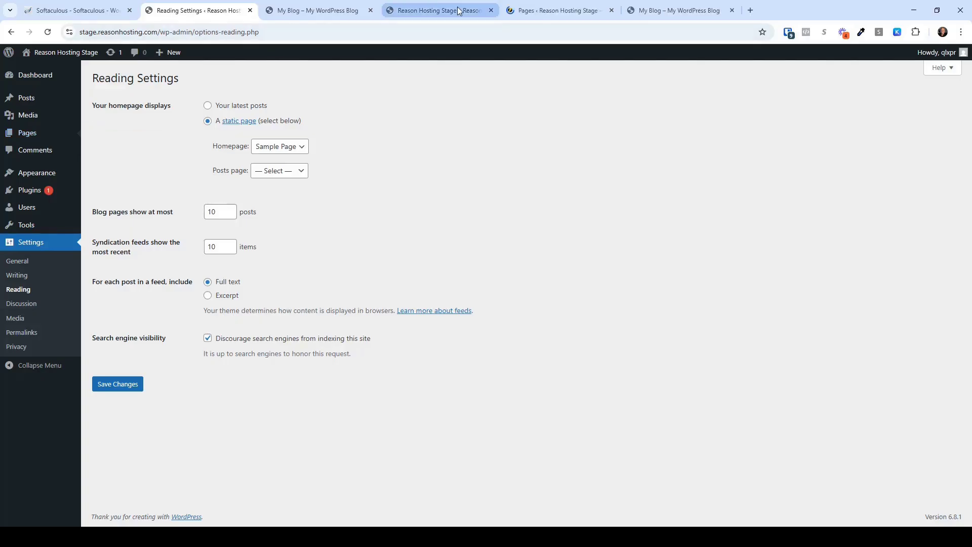
pyautogui.click(546, 12)
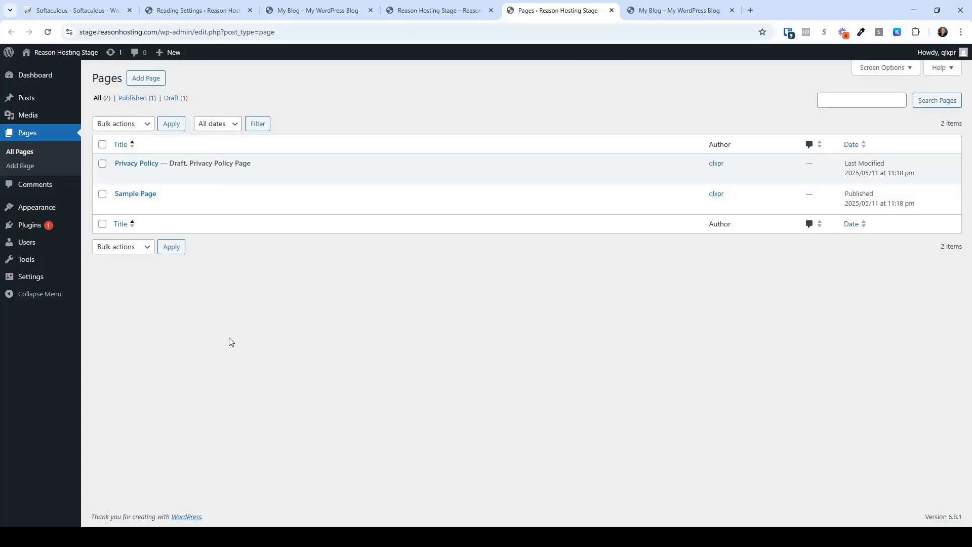
# Step: Load the stage.reasonhosting.com/blog address to check whether a blog page exists, and look over the page
pyautogui.doubleClick(162, 33)
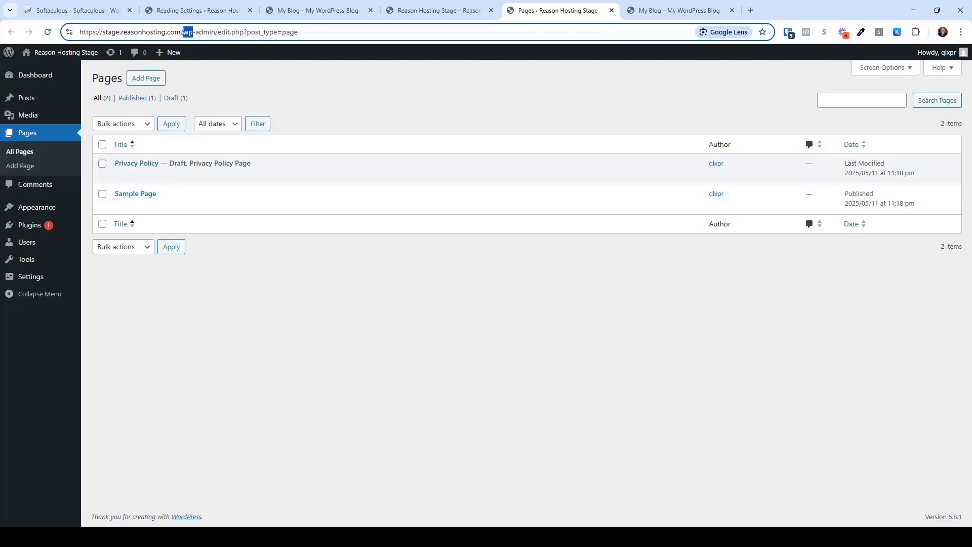
pyautogui.moveTo(183, 31); pyautogui.dragTo(329, 31)
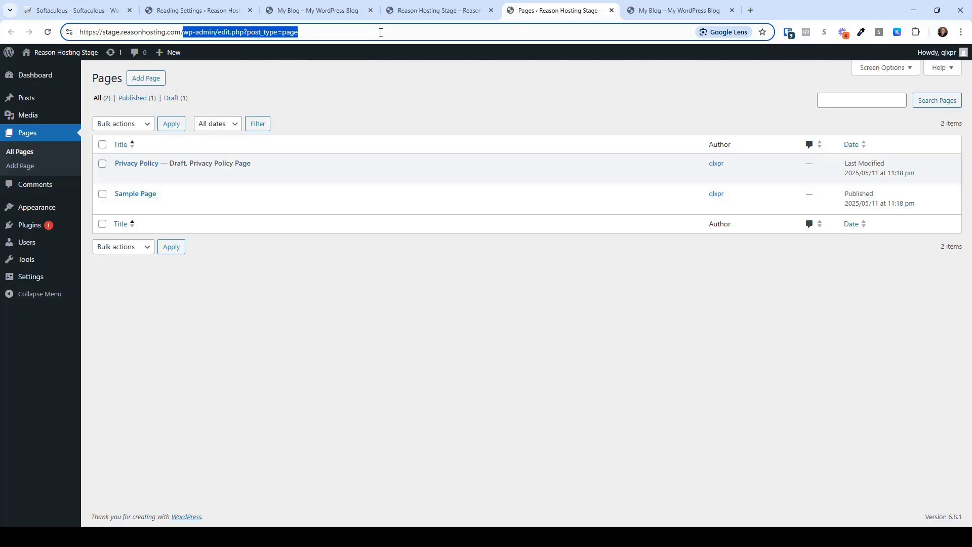
pyautogui.write('blog')
pyautogui.press('Return')
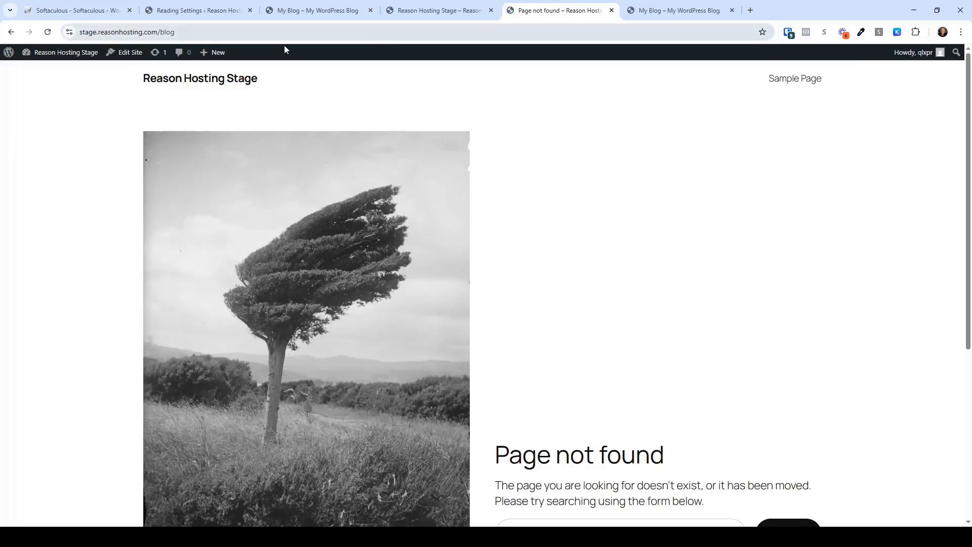
pyautogui.scroll(-5, 710, 424)
pyautogui.scroll(5, 707, 411)
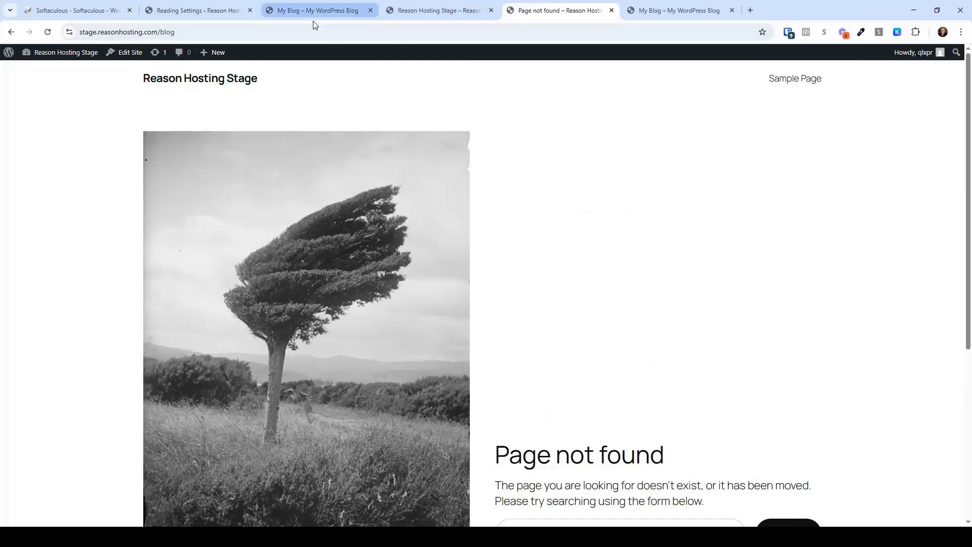
# Step: Return to the list of pages and publish a new page titled "Blog" without using a starter pattern
pyautogui.click(10, 32)
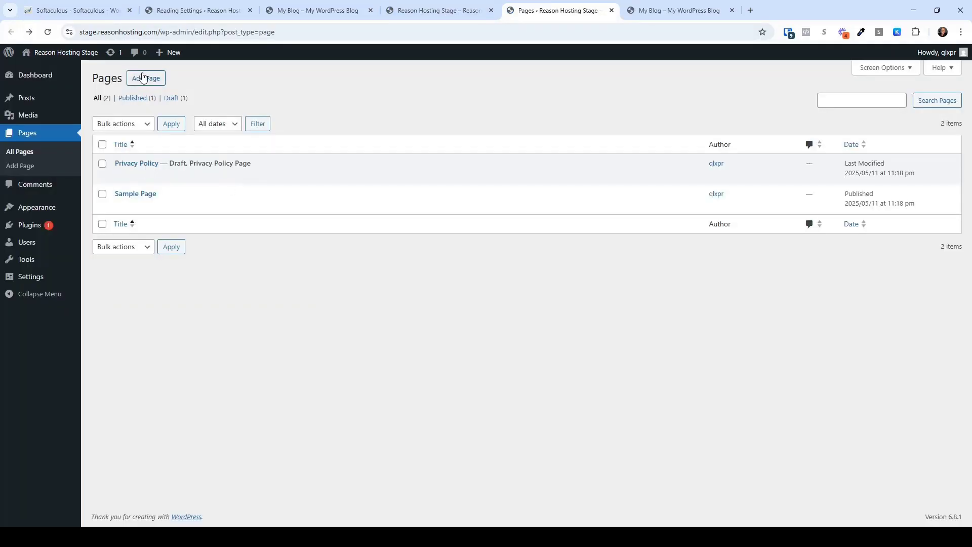
pyautogui.click(136, 78)
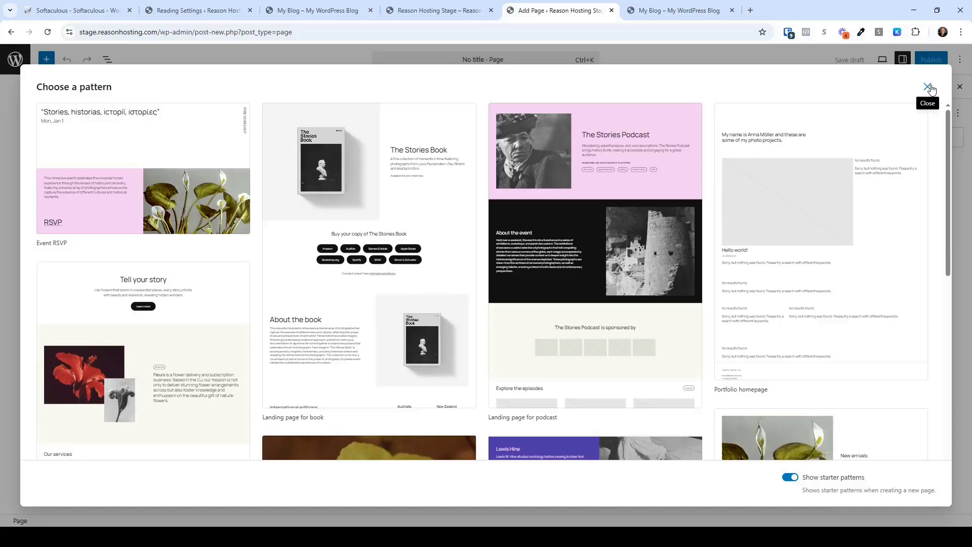
pyautogui.click(929, 88)
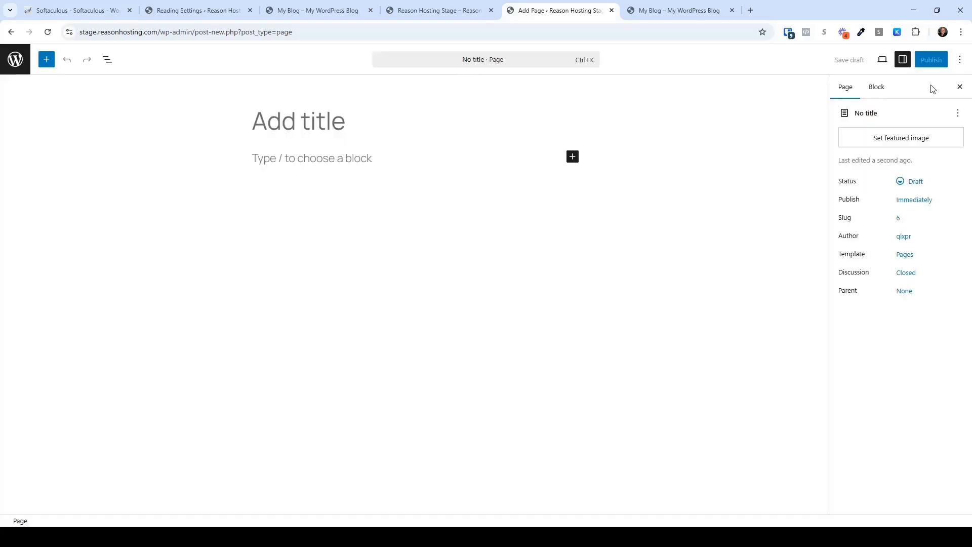
pyautogui.click(289, 128)
pyautogui.write('Blog')
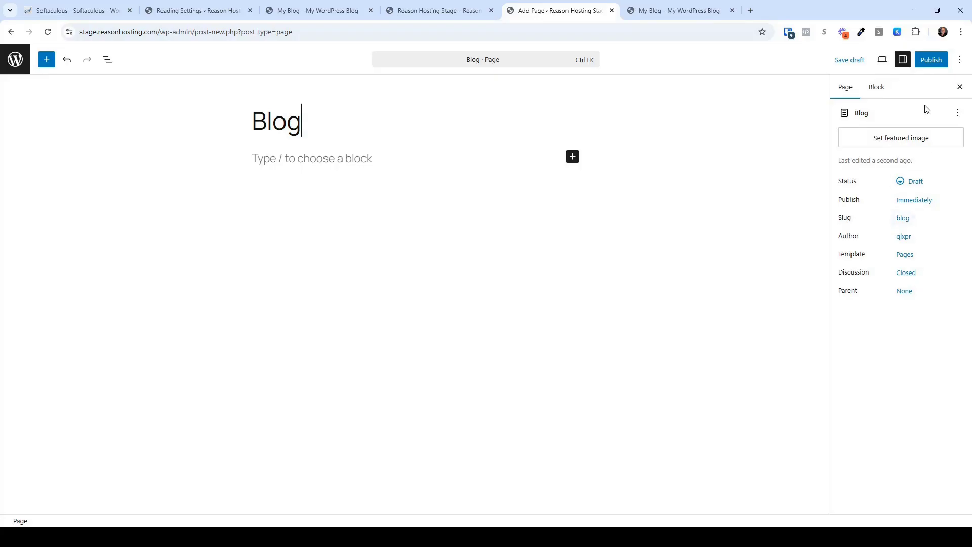
pyautogui.click(932, 61)
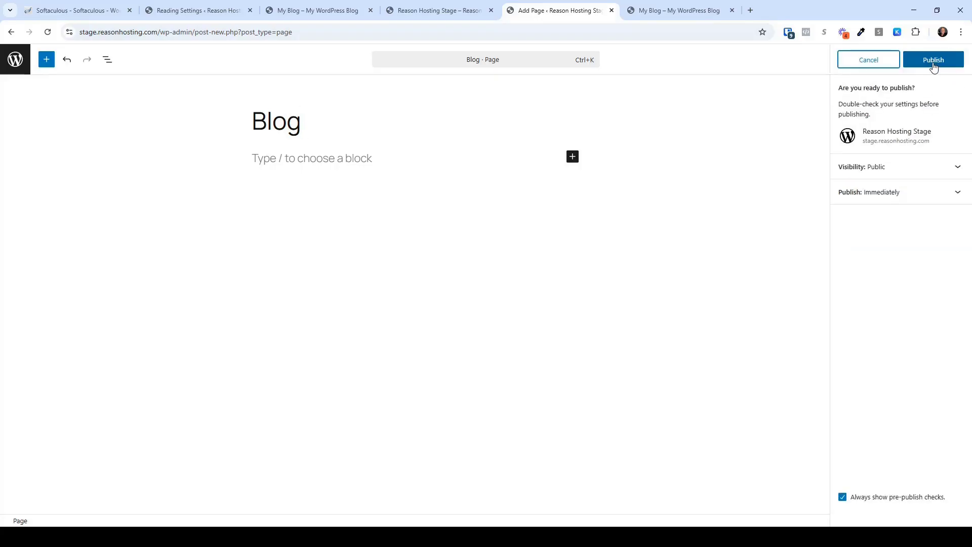
pyautogui.click(934, 67)
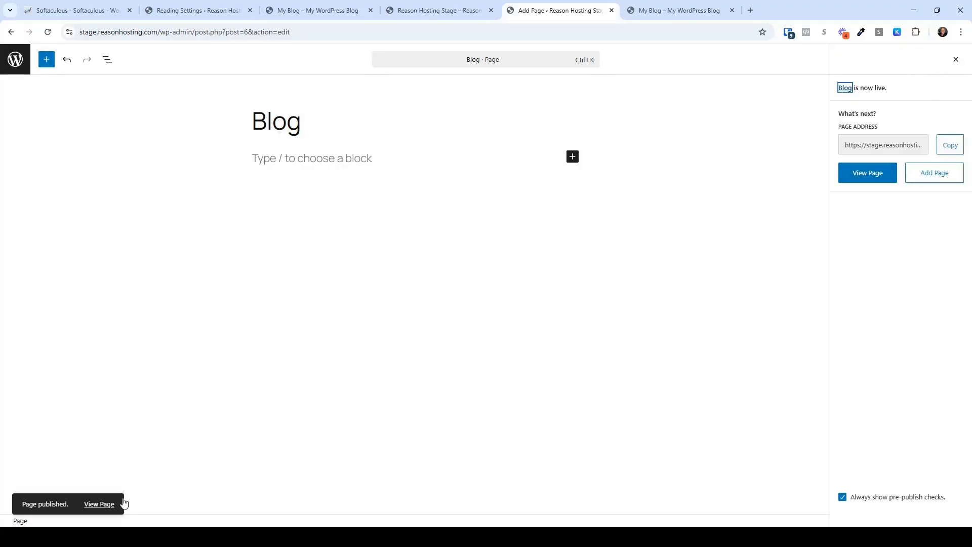
# Step: View the published Blog page on the site's front end and try the Blog link in its footer
pyautogui.click(101, 509)
pyautogui.click(676, 11)
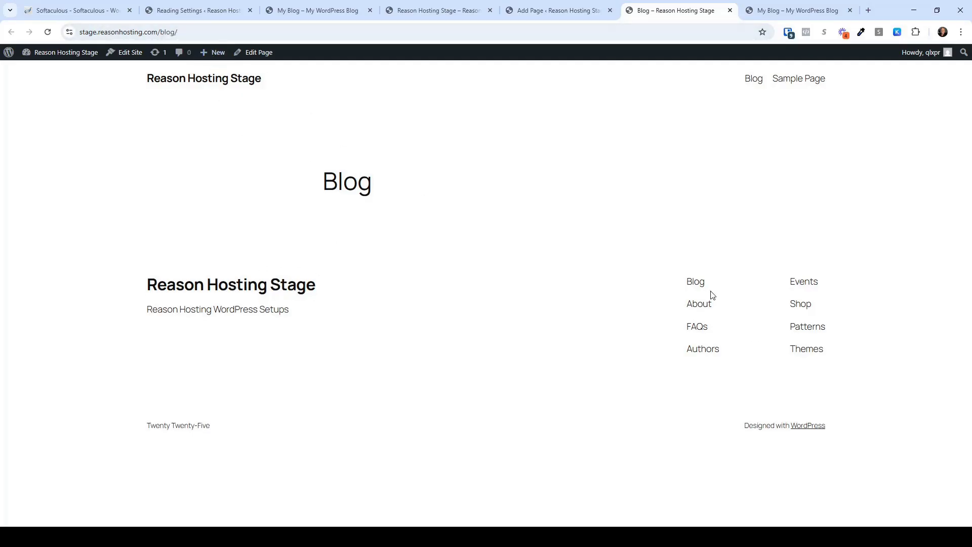
pyautogui.click(691, 284)
# Step: Retitle the Blog page as "Our Blog" in the page editor and save the change
pyautogui.click(552, 14)
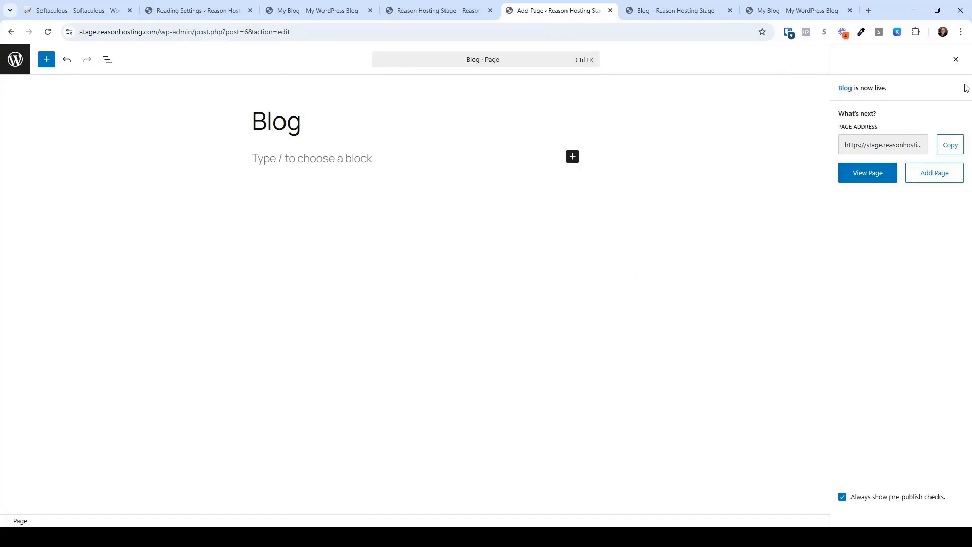
pyautogui.click(956, 61)
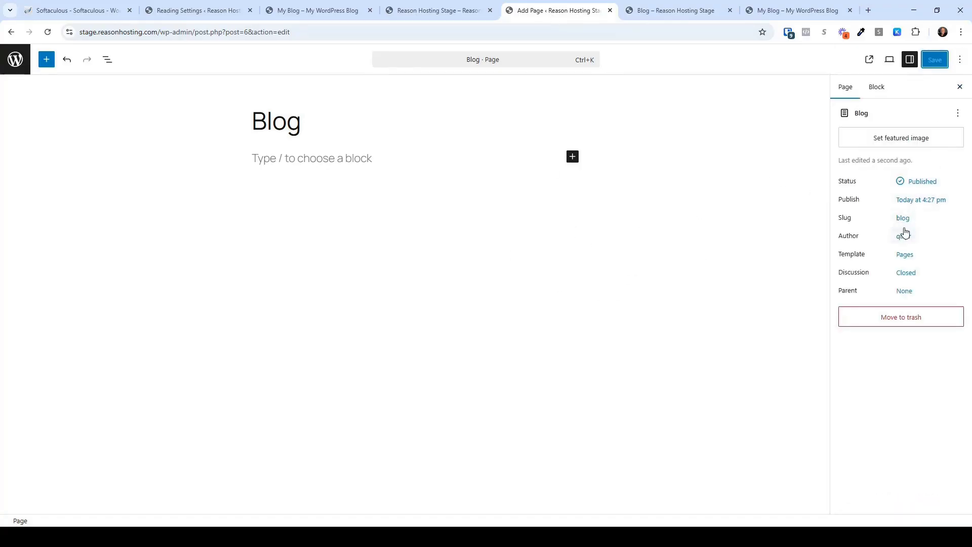
pyautogui.click(254, 125)
pyautogui.write('Our')
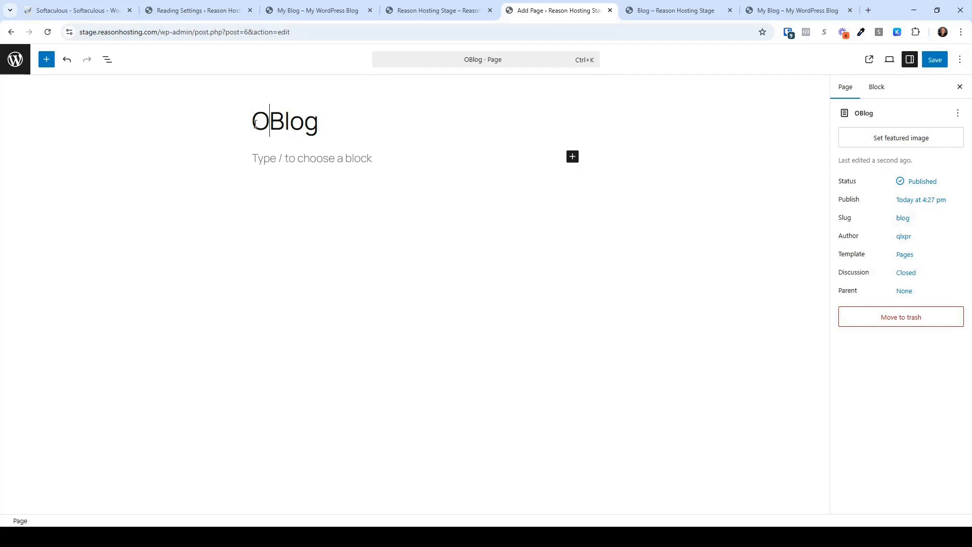
pyautogui.click(934, 61)
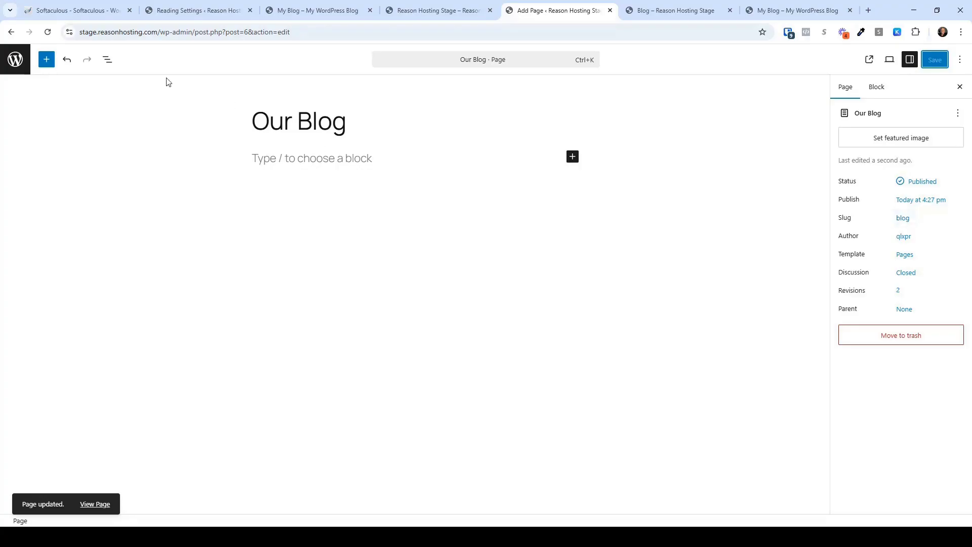
# Step: Reload the blog page on the front end to check its new title and compare it with the homepage
pyautogui.click(659, 15)
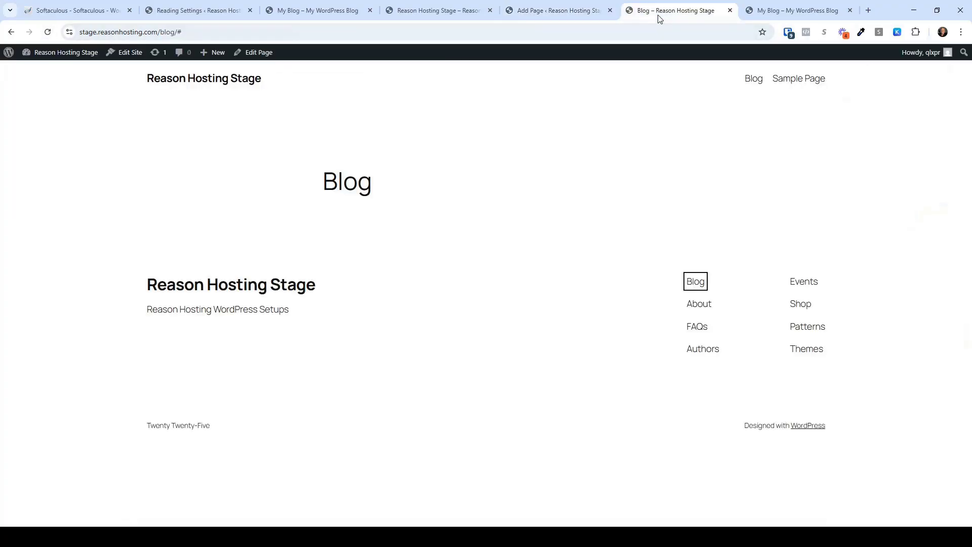
pyautogui.click(47, 30)
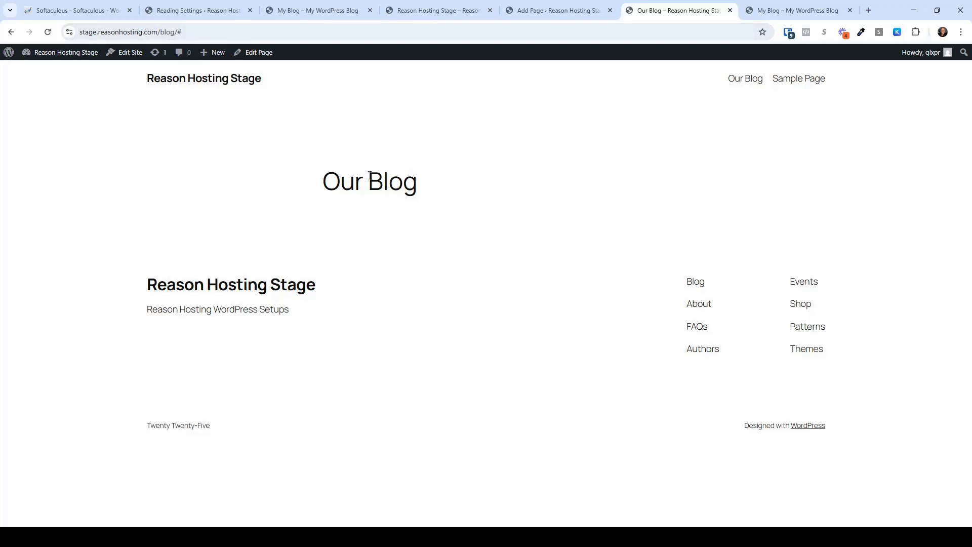
pyautogui.click(434, 12)
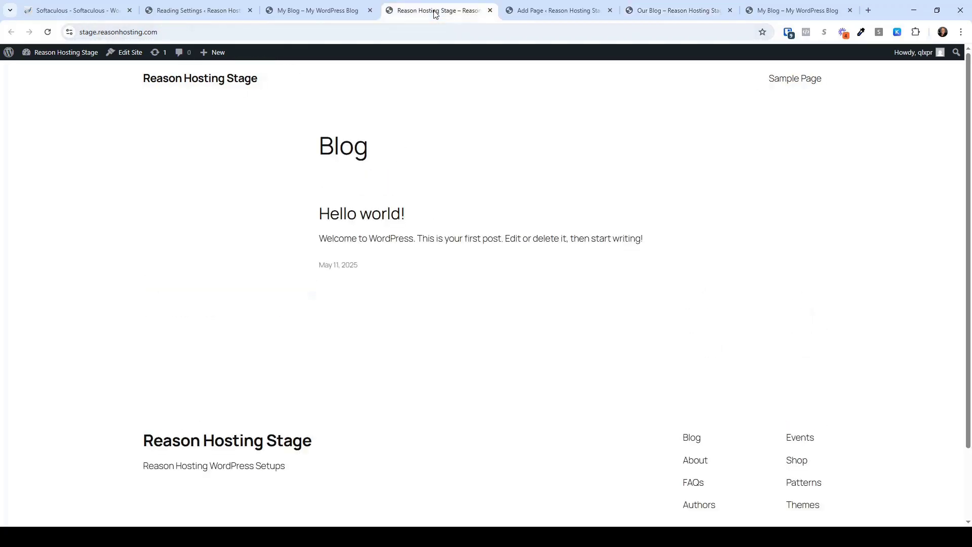
# Step: Reload the Reading settings, set a static homepage to Sample Page and the posts page to Our Blog, and save the changes
pyautogui.click(205, 11)
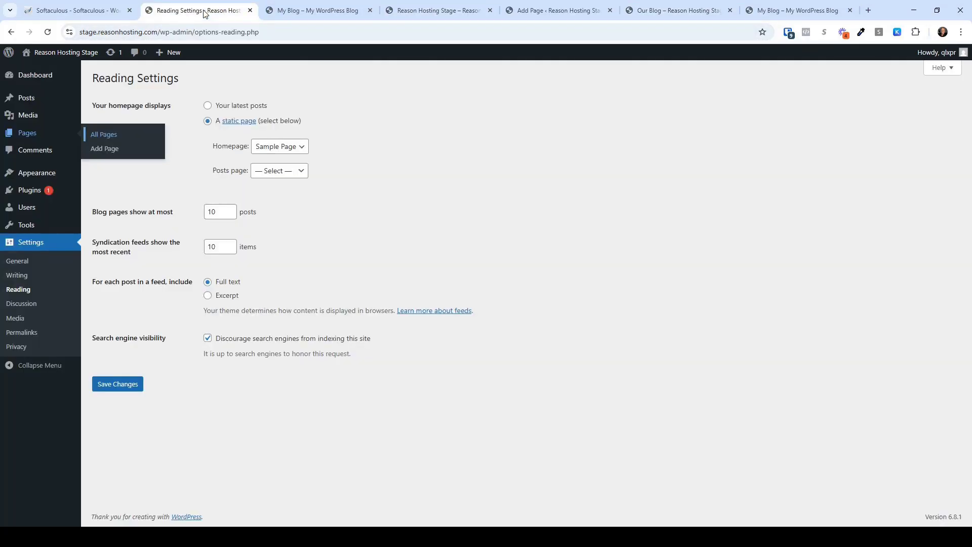
pyautogui.click(47, 32)
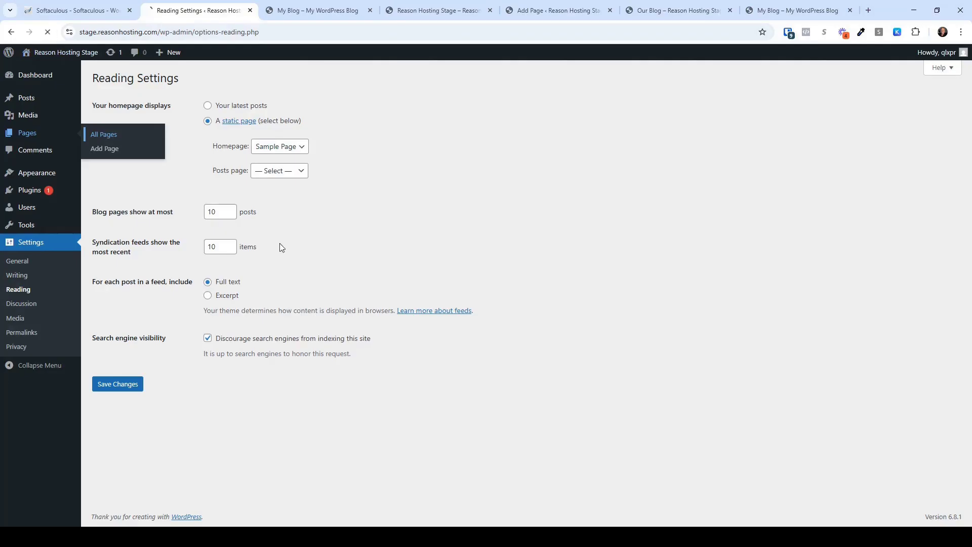
pyautogui.click(208, 122)
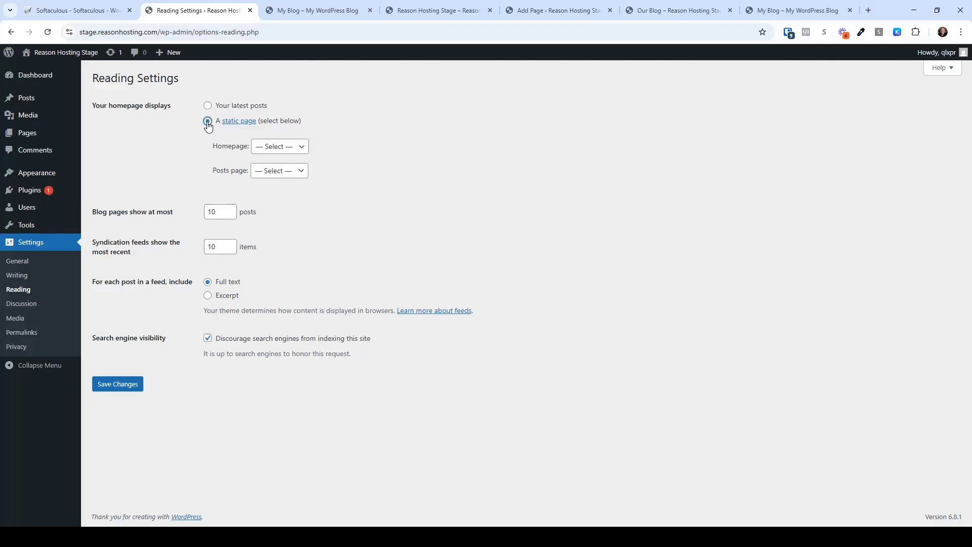
pyautogui.click(276, 151)
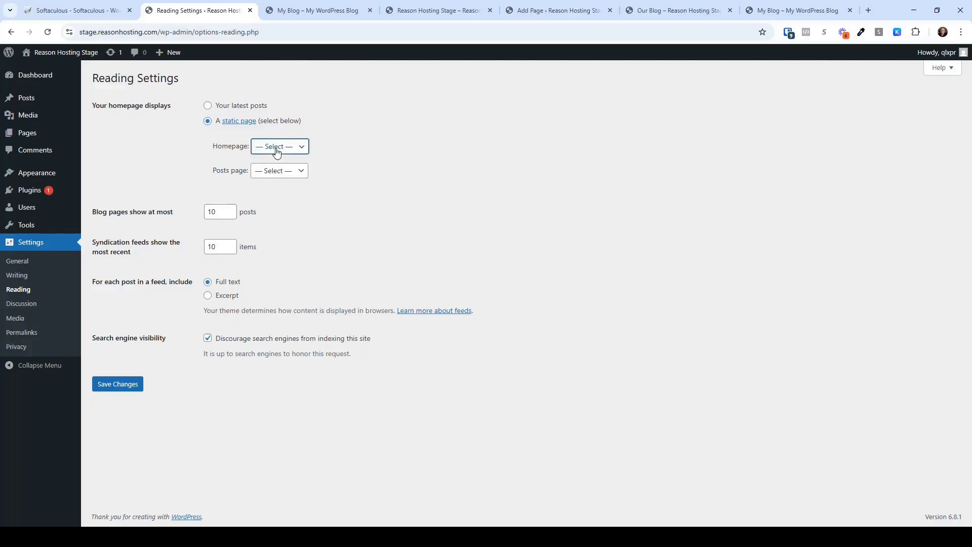
pyautogui.click(281, 195)
pyautogui.click(274, 176)
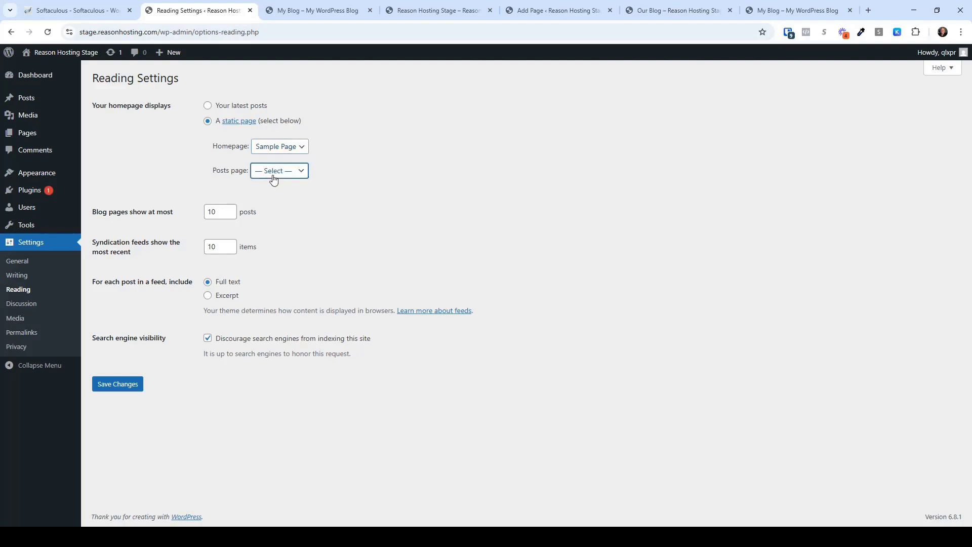
pyautogui.click(277, 202)
pyautogui.click(127, 388)
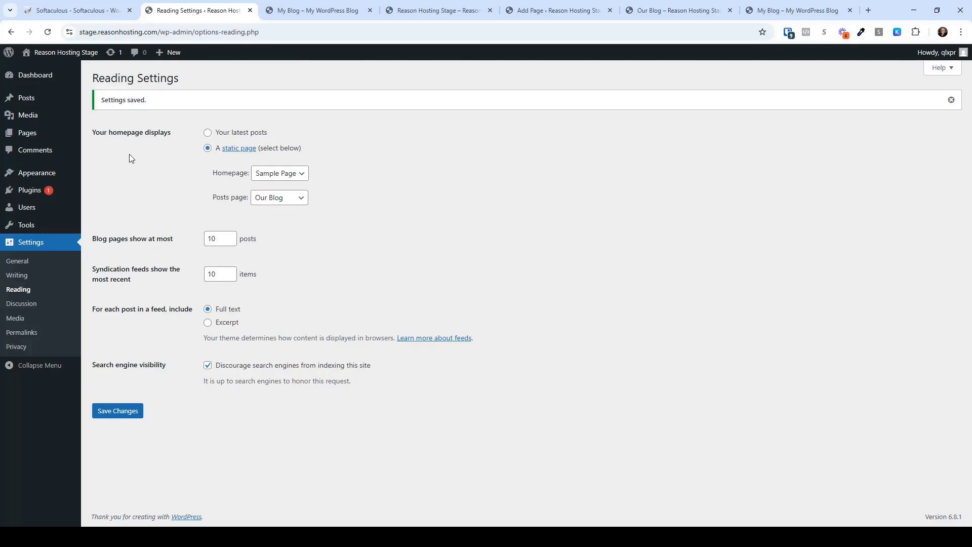
# Step: Open the site's front end in a separate browser tab and look over the homepage
pyautogui.moveTo(51, 52)
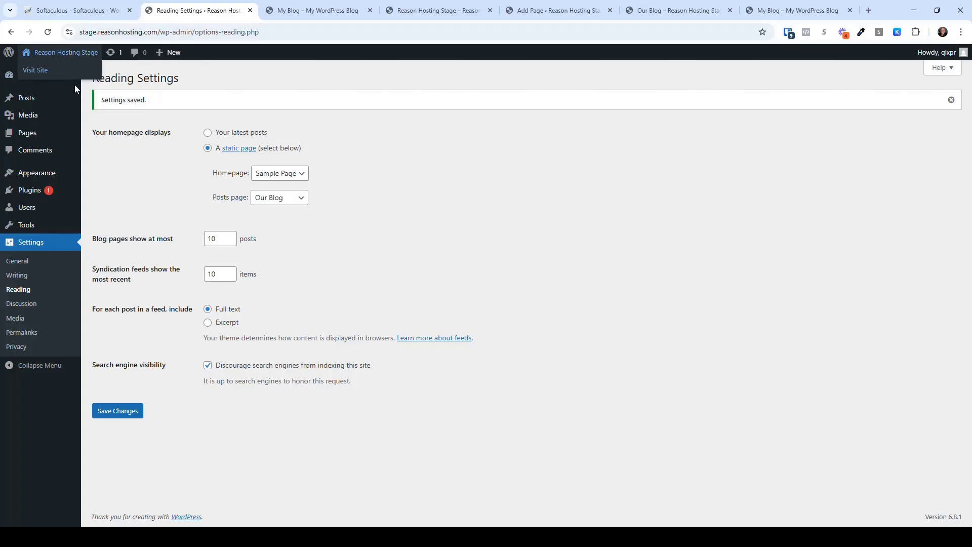
pyautogui.keyDown('ctrl'); pyautogui.click(37, 70); pyautogui.keyUp('ctrl')
pyautogui.click(259, 8)
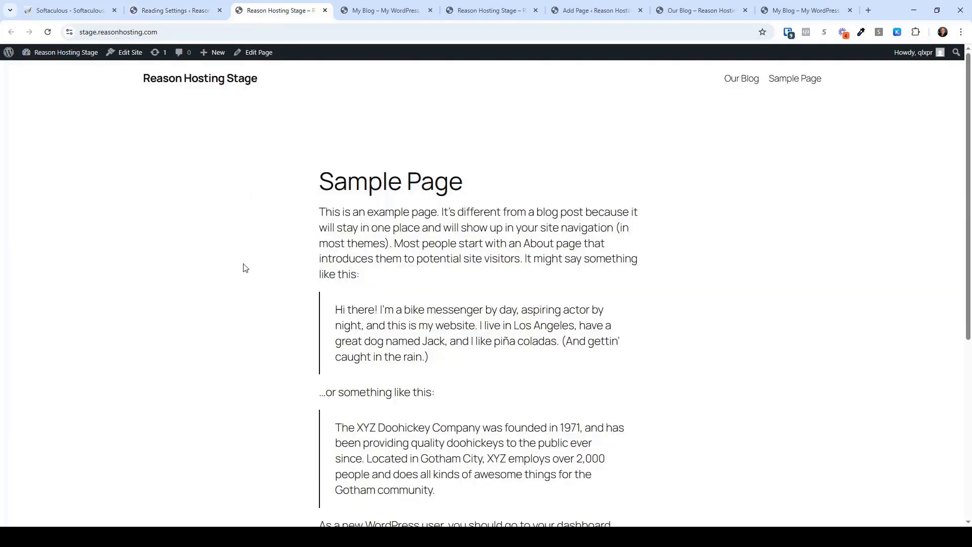
pyautogui.scroll(-5, 243, 267)
pyautogui.scroll(3, 259, 310)
pyautogui.scroll(2, 263, 311)
# Step: Follow the Our Blog link in the site navigation, review the posts page, and return to Sample Page
pyautogui.click(748, 81)
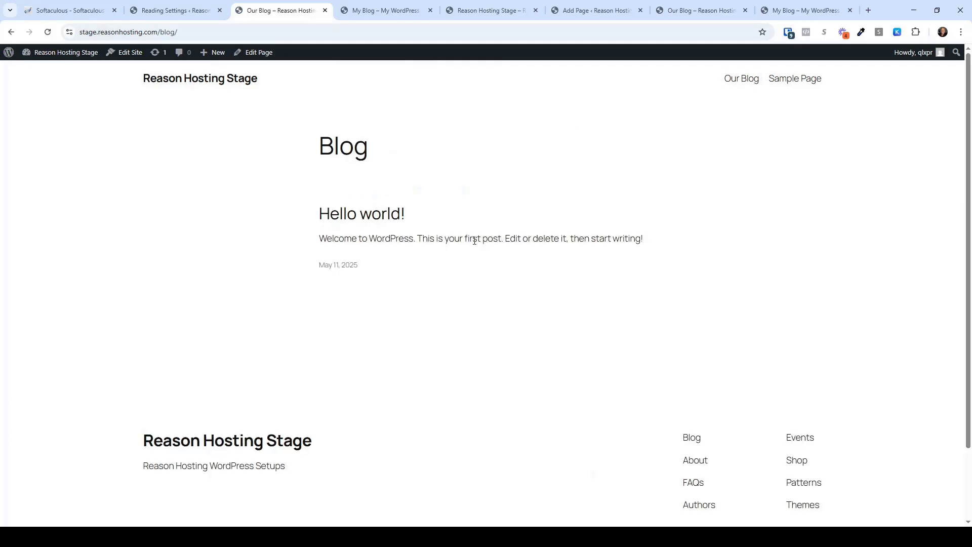
pyautogui.scroll(-2, 483, 261)
pyautogui.scroll(2, 483, 261)
pyautogui.click(794, 81)
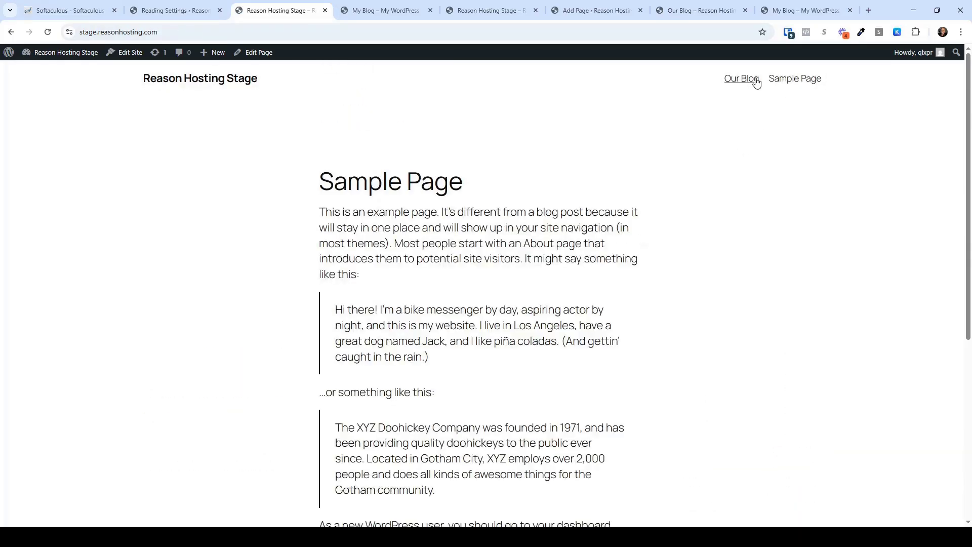
# Step: Find the Website Builder by SeedProd plugin by searching for "seedprod" in the plugin directory, and install and activate it
pyautogui.click(188, 11)
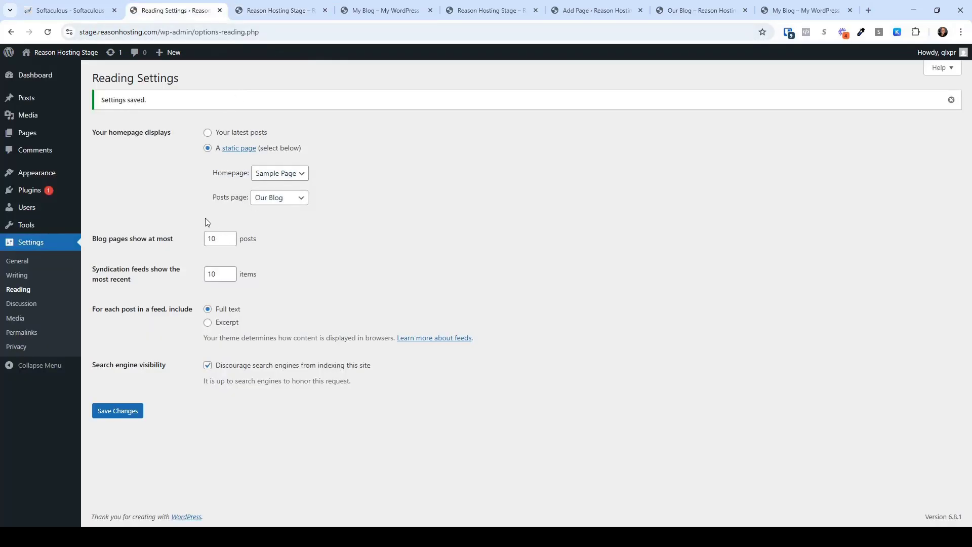
pyautogui.moveTo(48, 191)
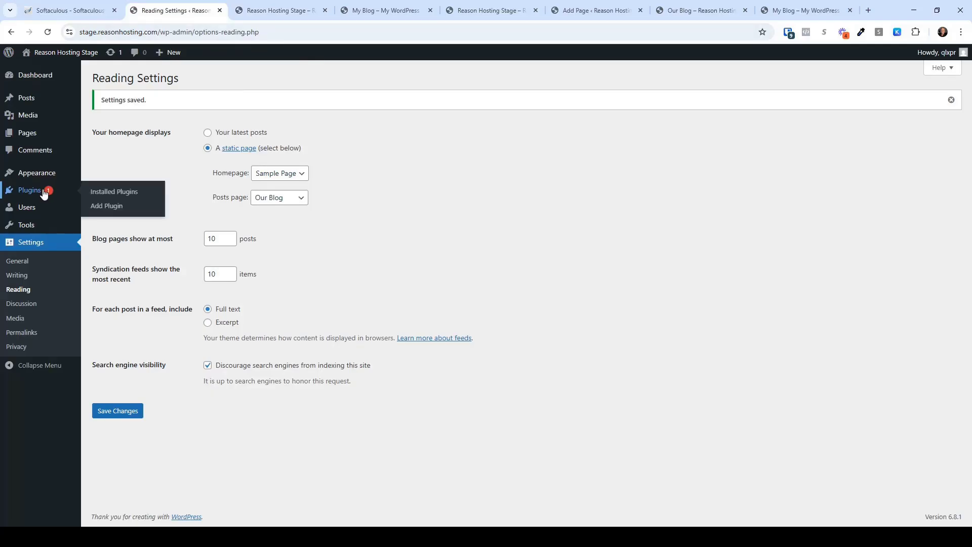
pyautogui.click(111, 207)
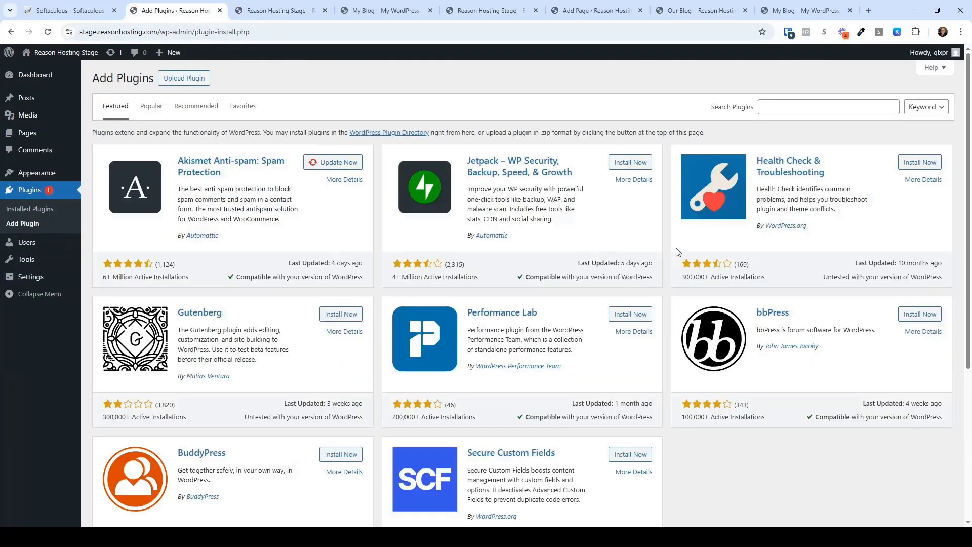
pyautogui.click(799, 106)
pyautogui.write('seed')
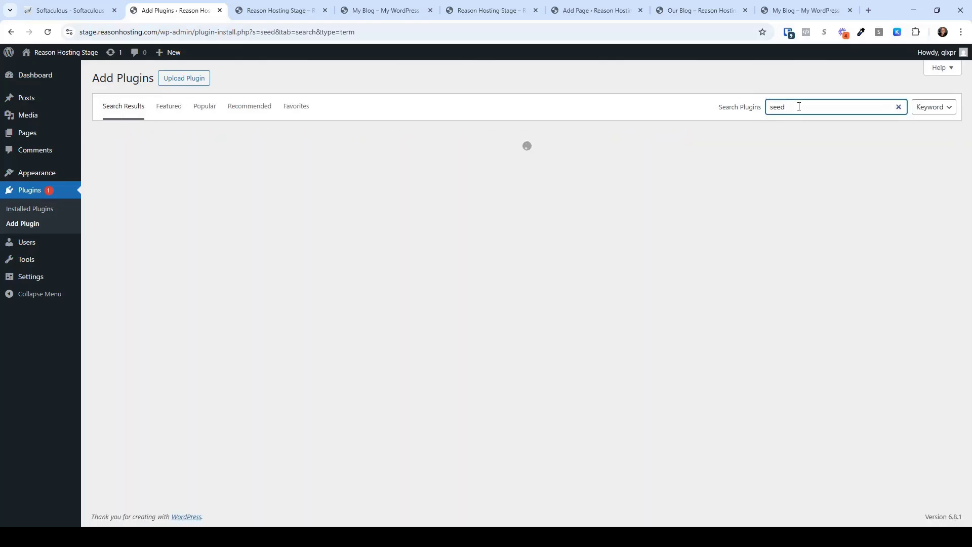
pyautogui.write('prod')
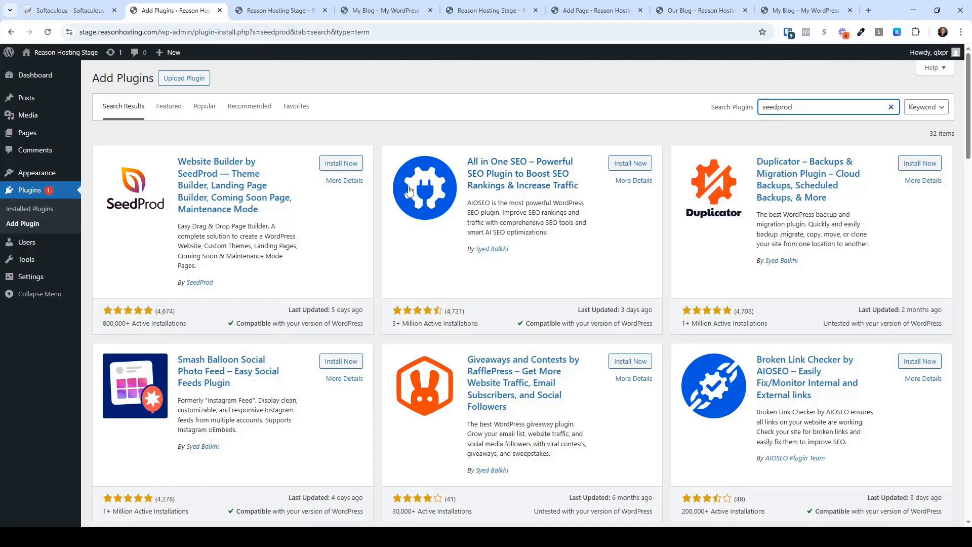
pyautogui.click(342, 165)
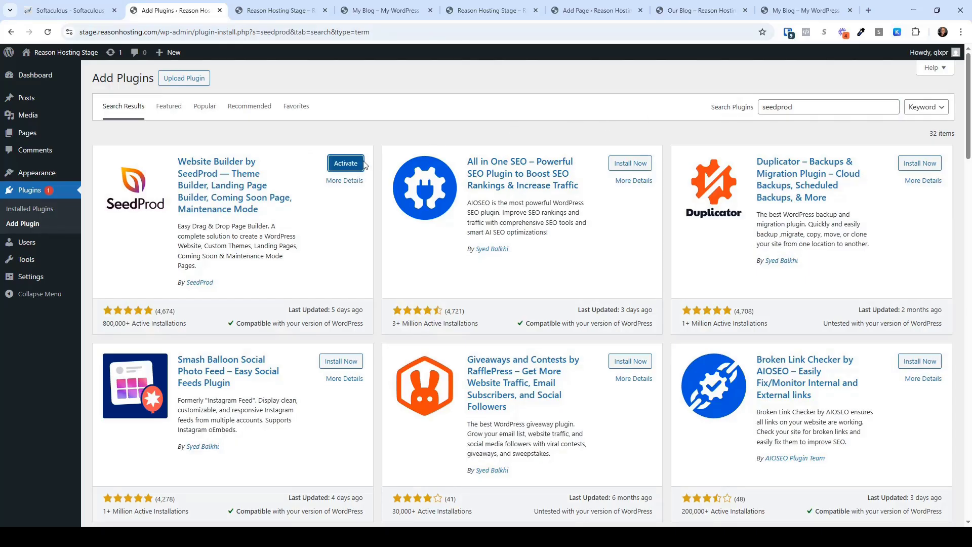
pyautogui.click(346, 166)
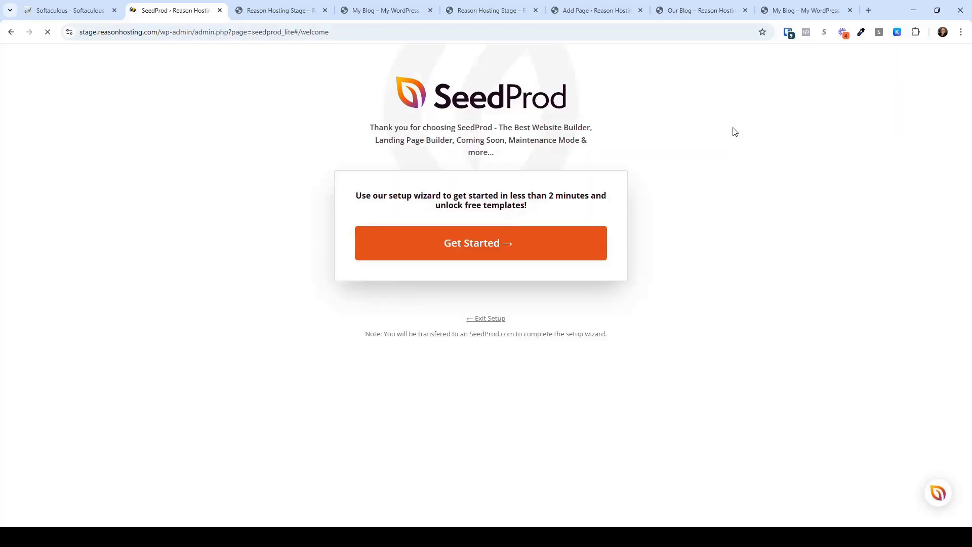
# Step: Start the SeedProd setup wizard, keep Setup a Coming Soon Page selected, opt out of helping improve SeedProd, and continue to the template selection
pyautogui.click(477, 247)
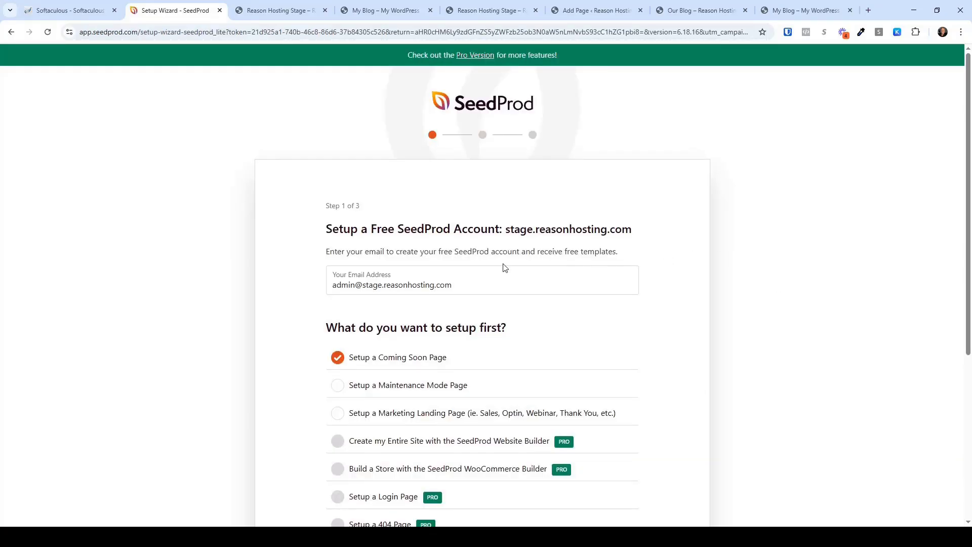
pyautogui.scroll(-1, 505, 275)
pyautogui.scroll(-1, 481, 281)
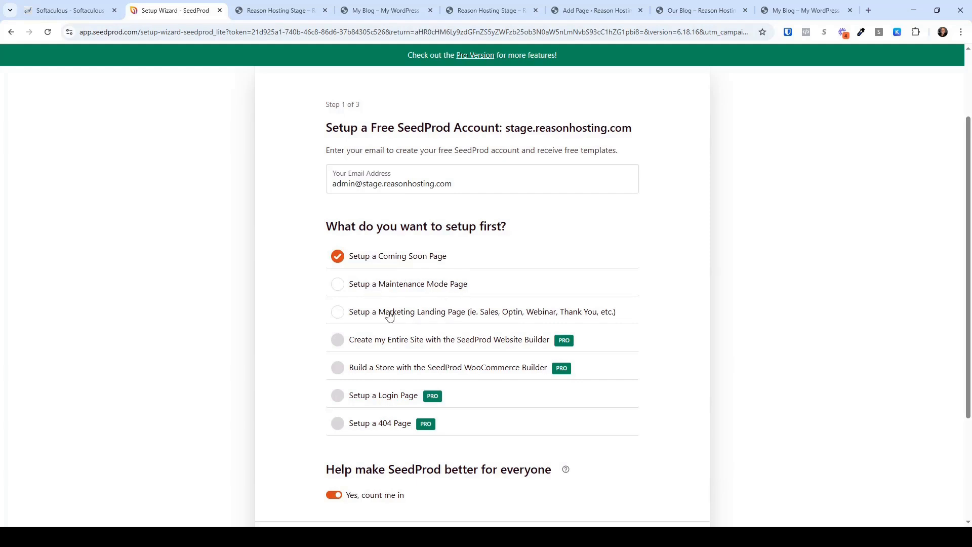
pyautogui.scroll(-1, 552, 321)
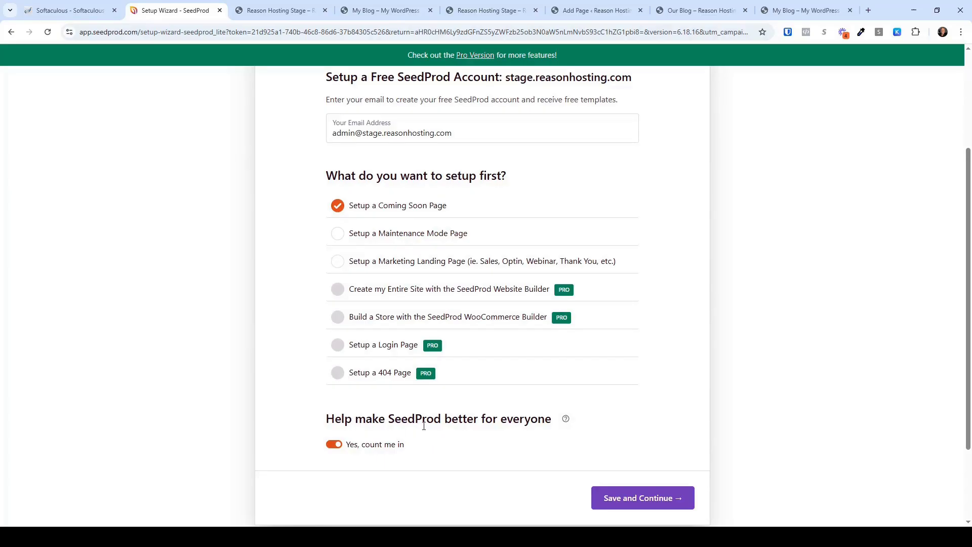
pyautogui.click(335, 444)
pyautogui.click(631, 499)
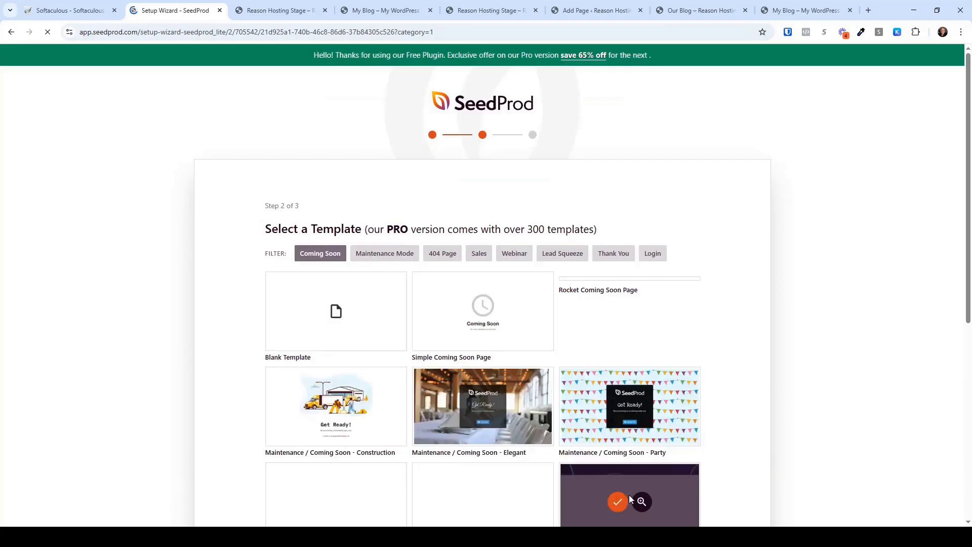
# Step: Browse the Coming Soon templates, preview Simple Coming Soon Page, and return to the template selection
pyautogui.scroll(-2, 782, 413)
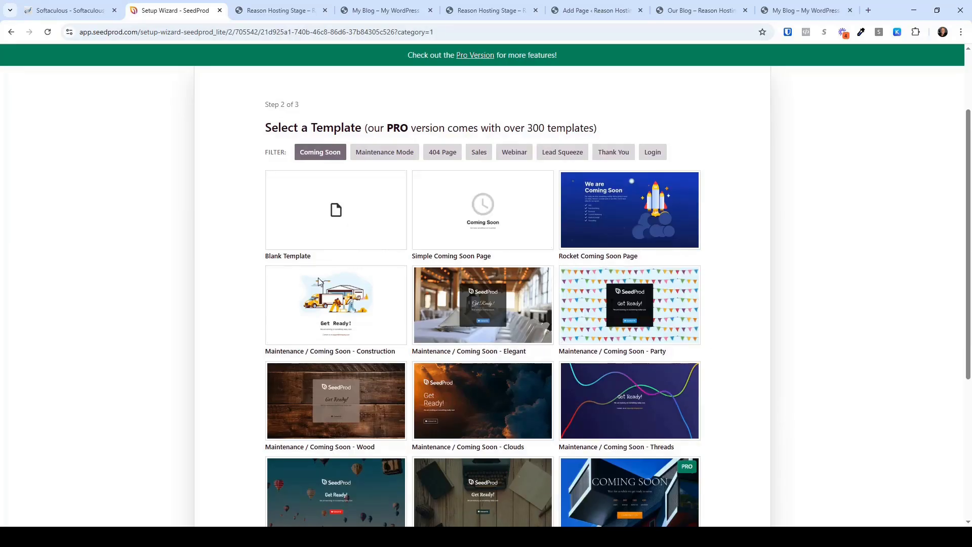
pyautogui.scroll(-1, 749, 473)
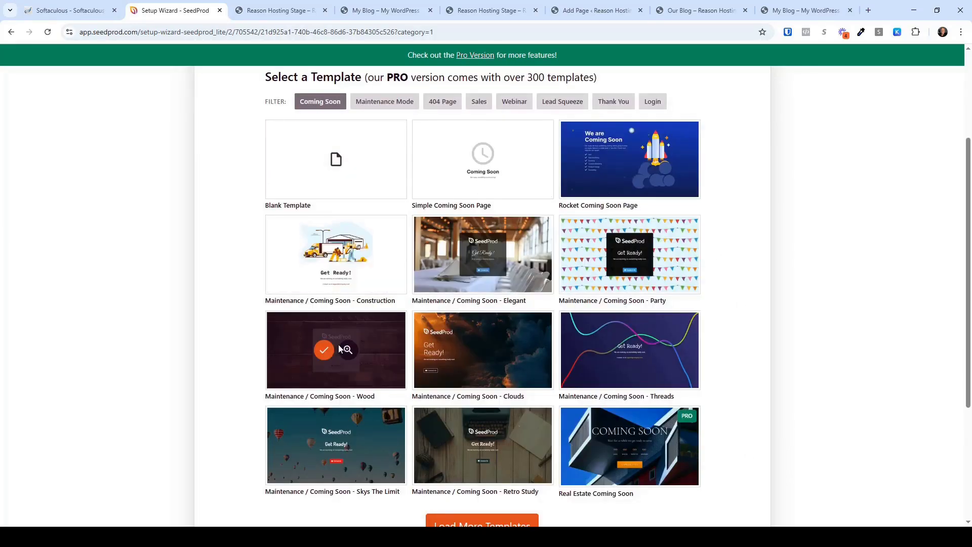
pyautogui.scroll(-1, 611, 446)
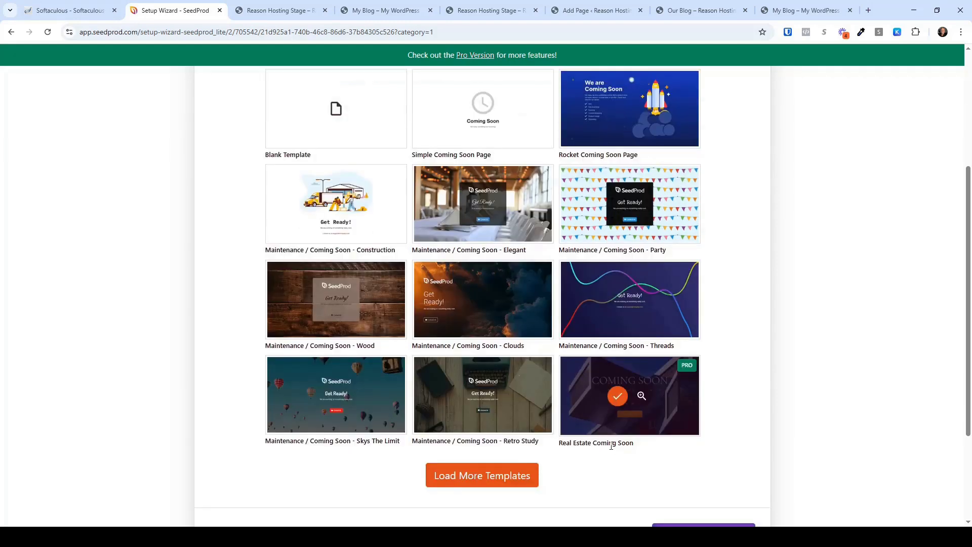
pyautogui.scroll(1, 612, 446)
pyautogui.scroll(1, 624, 379)
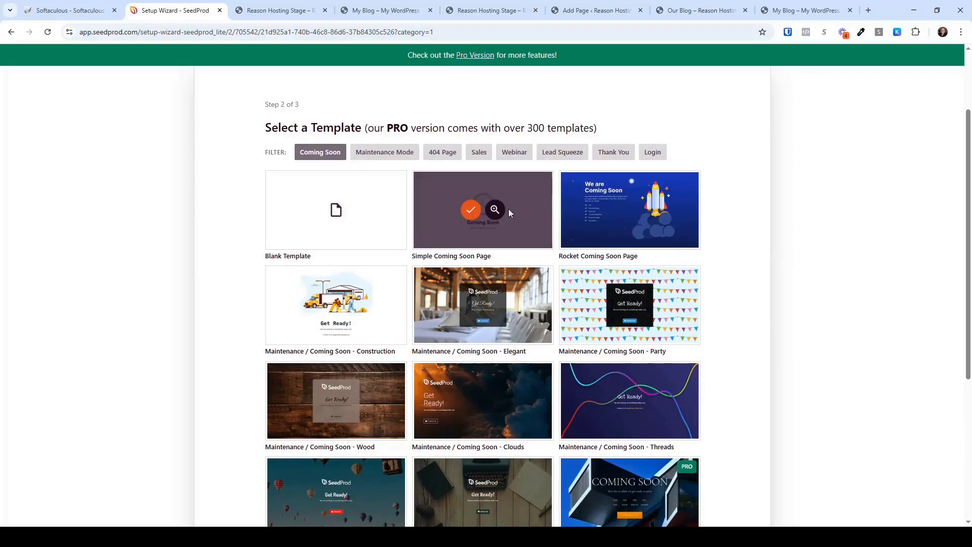
pyautogui.click(495, 210)
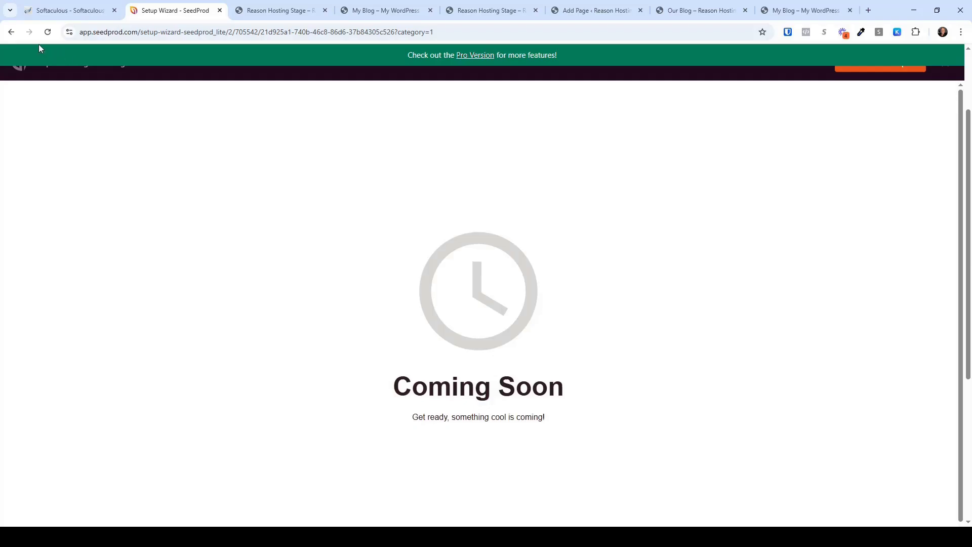
pyautogui.click(11, 32)
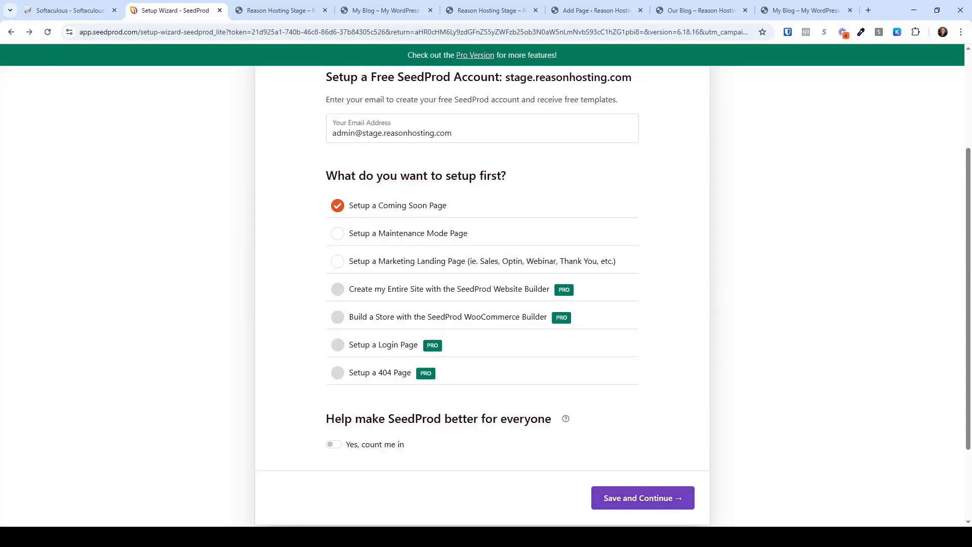
pyautogui.click(660, 507)
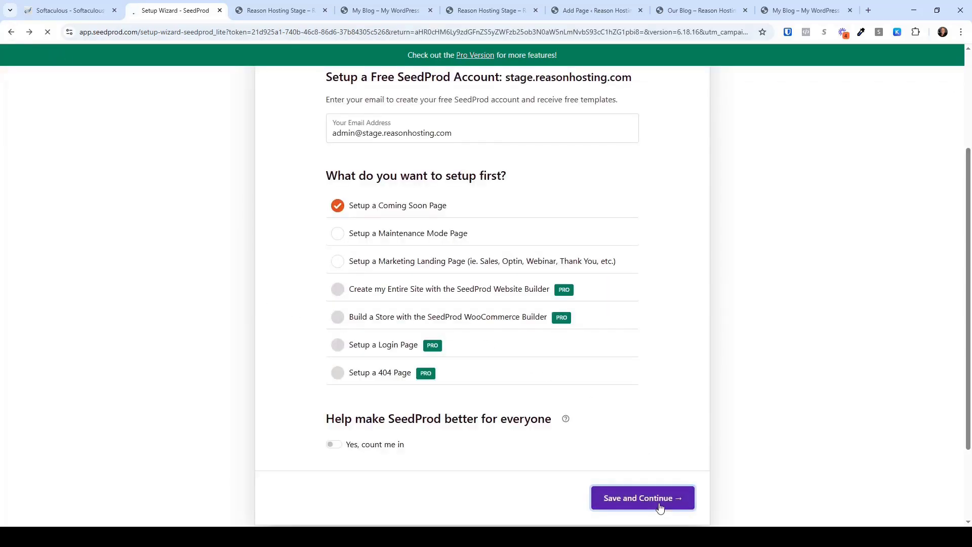
# Step: Preview the Maintenance / Coming Soon - Construction template in full and return to the template selection
pyautogui.moveTo(373, 416)
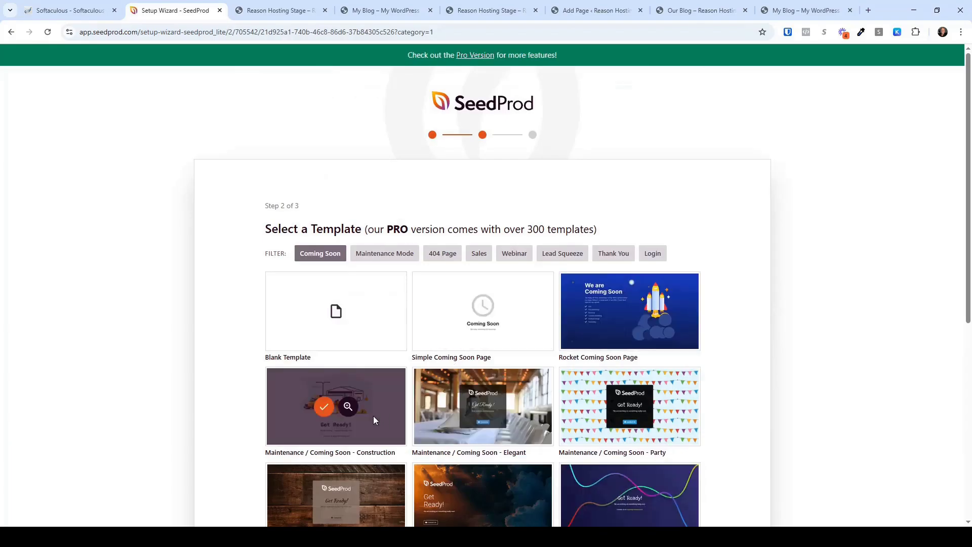
pyautogui.click(348, 406)
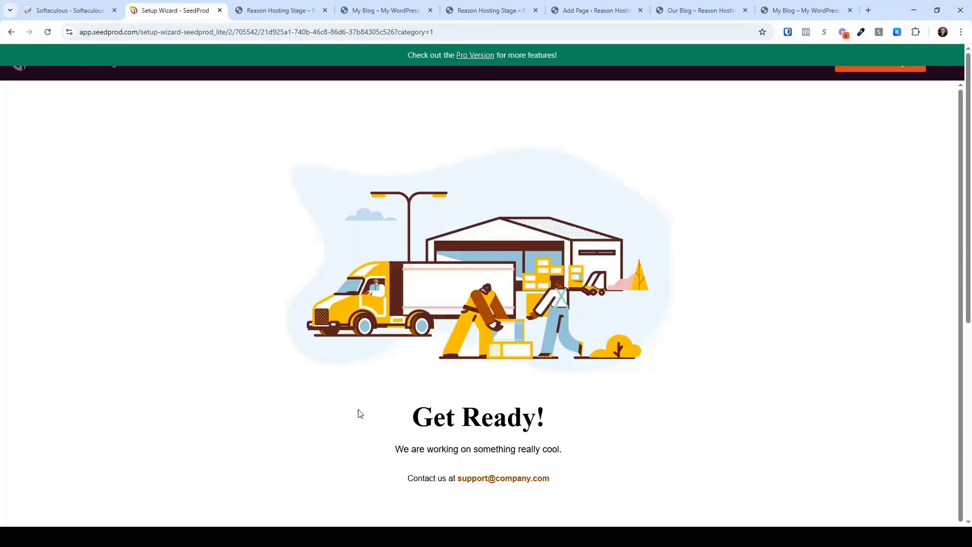
pyautogui.scroll(-1, 778, 435)
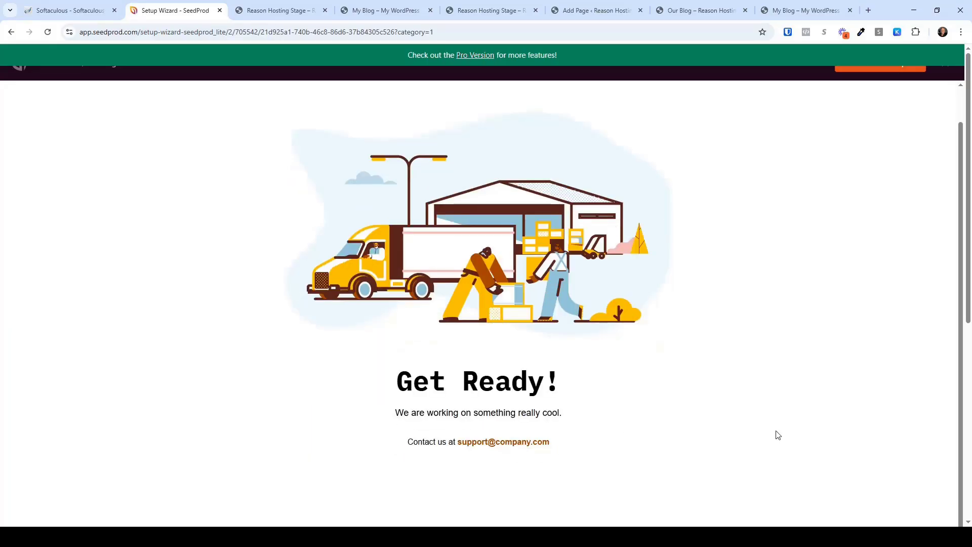
pyautogui.scroll(1, 778, 435)
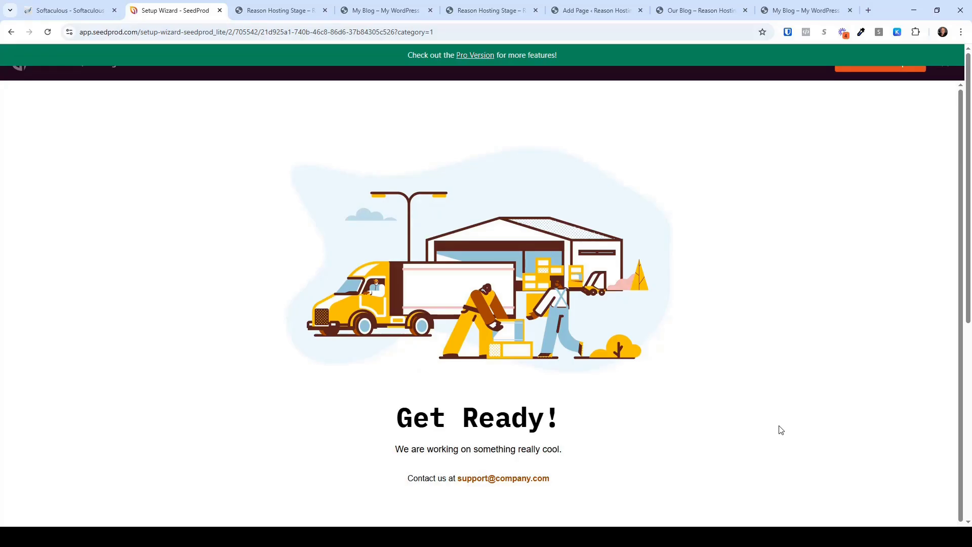
pyautogui.click(11, 32)
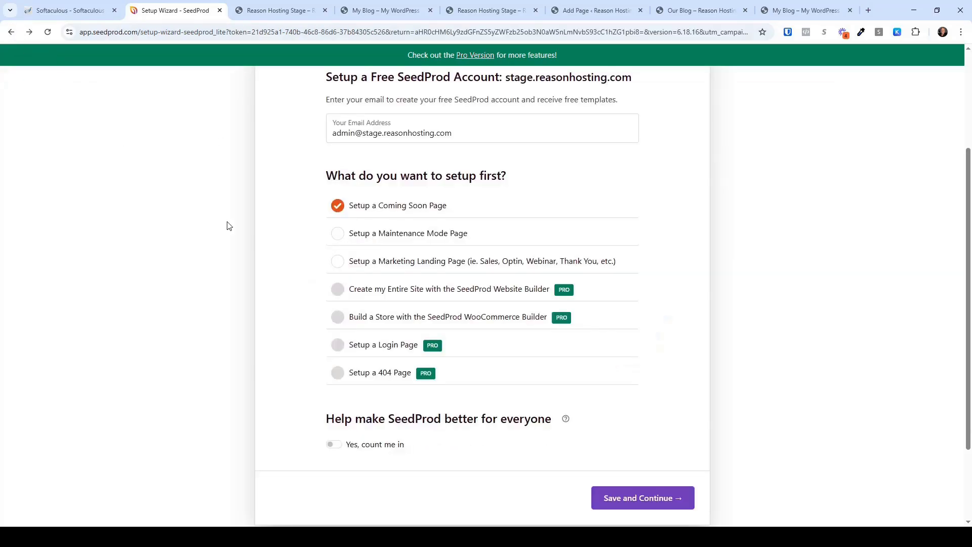
pyautogui.click(663, 500)
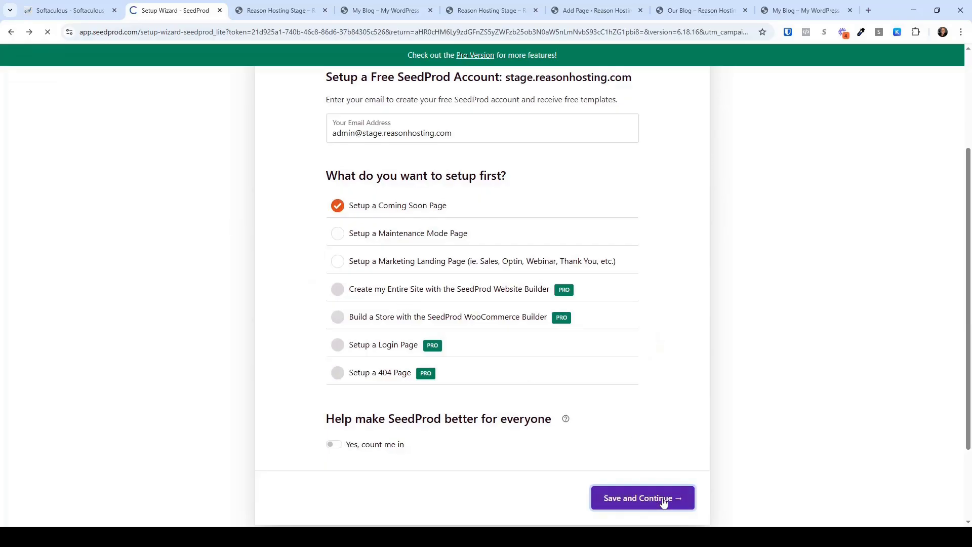
# Step: Compare the Simple Coming Soon Page and Construction templates by previewing each again, and return to the template selection
pyautogui.moveTo(425, 378)
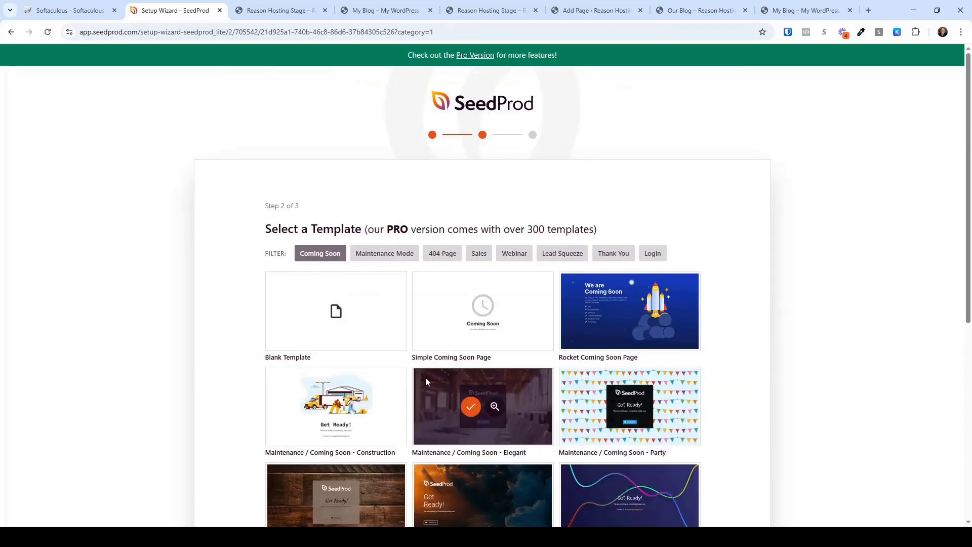
pyautogui.moveTo(483, 329)
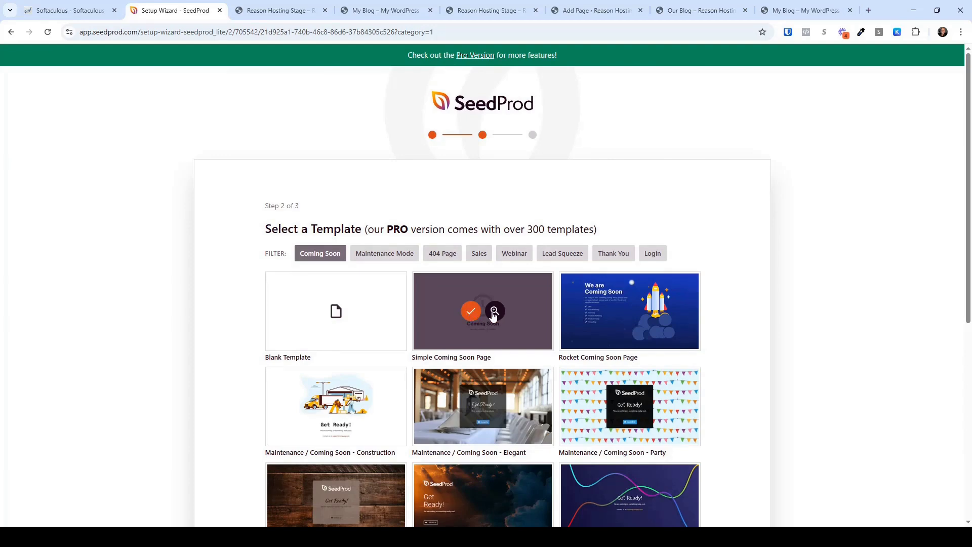
pyautogui.click(495, 311)
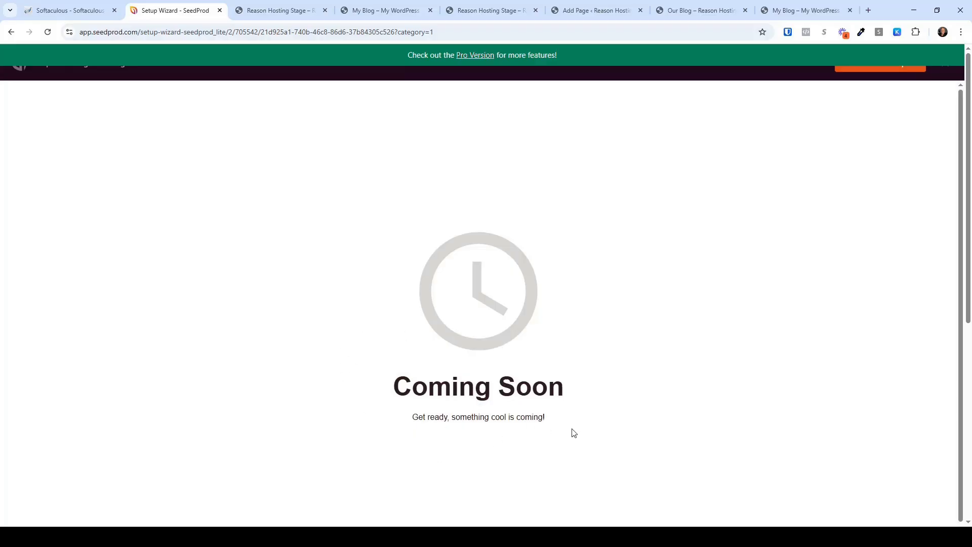
pyautogui.click(12, 31)
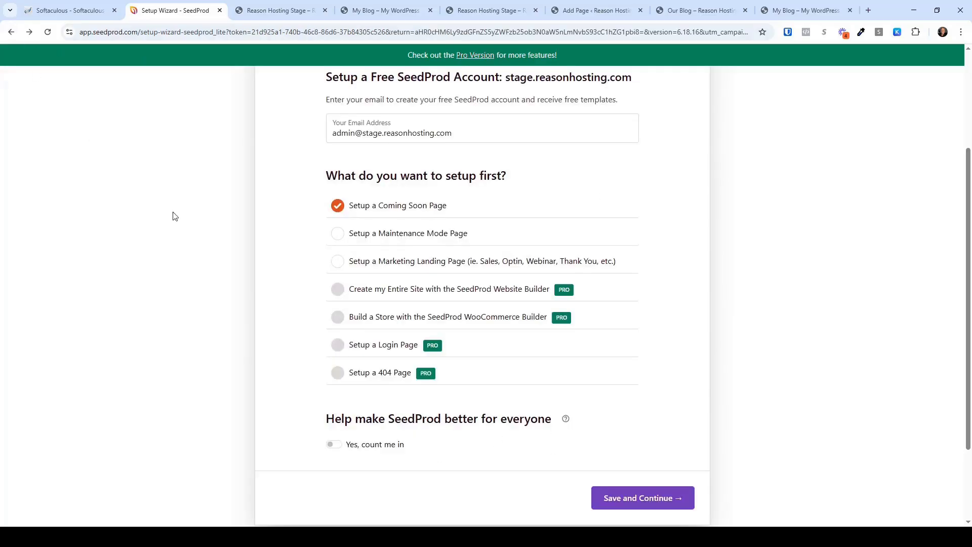
pyautogui.click(671, 499)
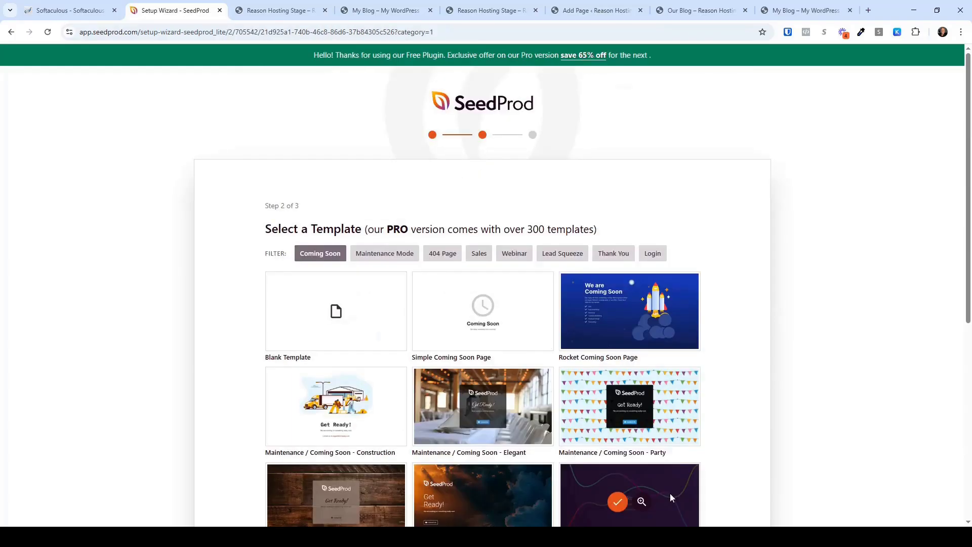
pyautogui.click(349, 410)
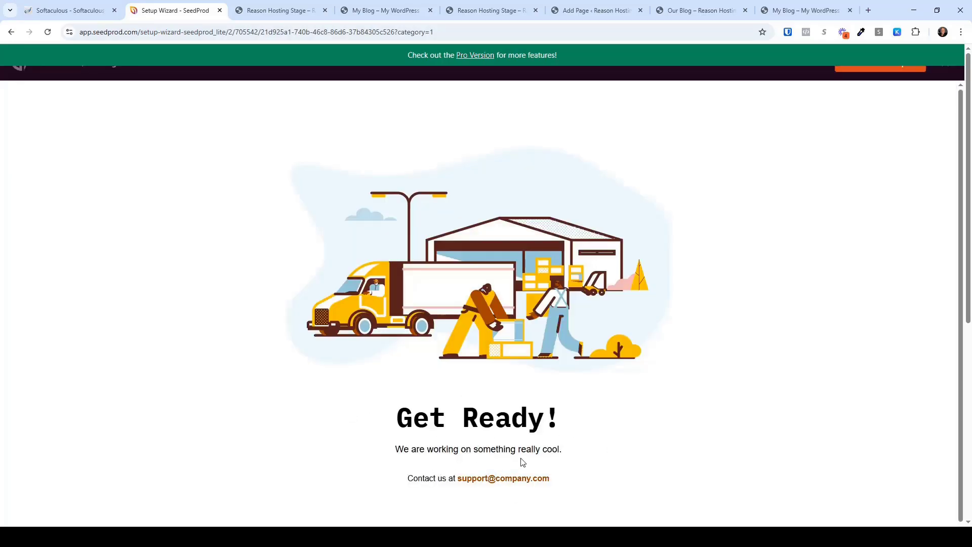
pyautogui.click(11, 32)
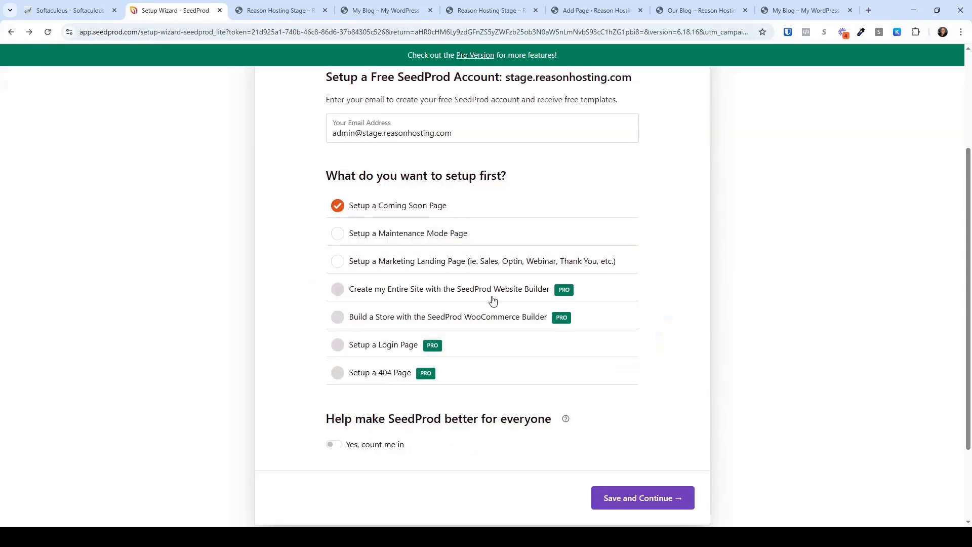
pyautogui.click(621, 500)
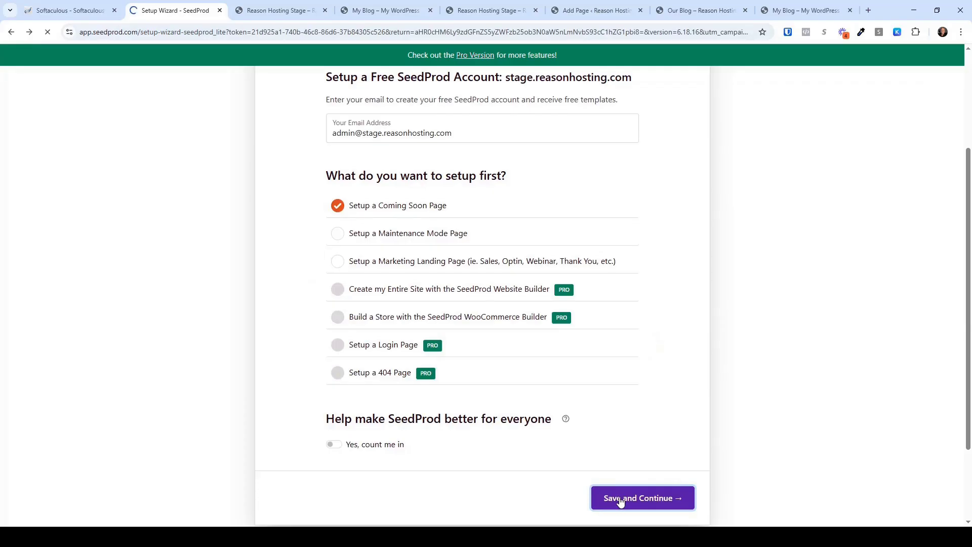
# Step: Choose the Simple Coming Soon Page template, finish the setup wizard, and postpone installing the recommended plugins
pyautogui.moveTo(540, 335)
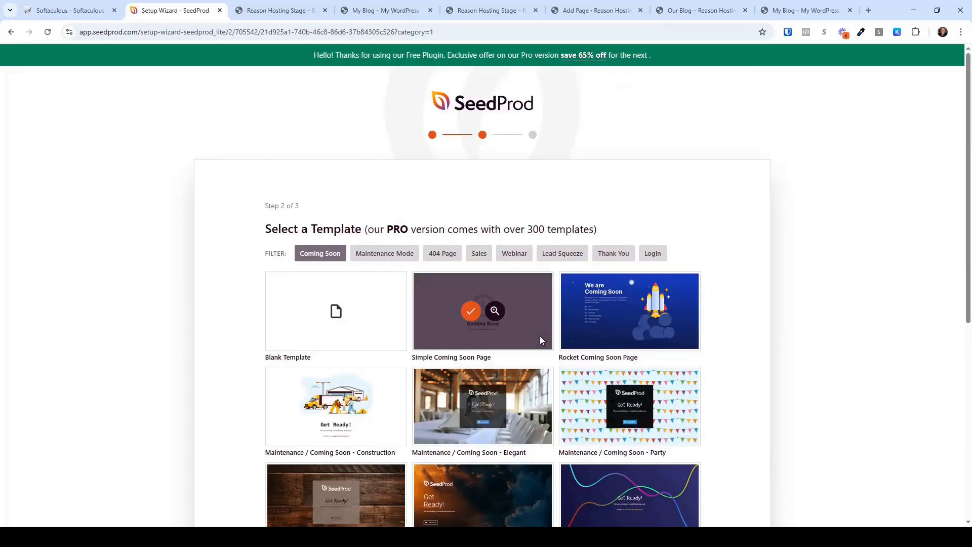
pyautogui.click(475, 314)
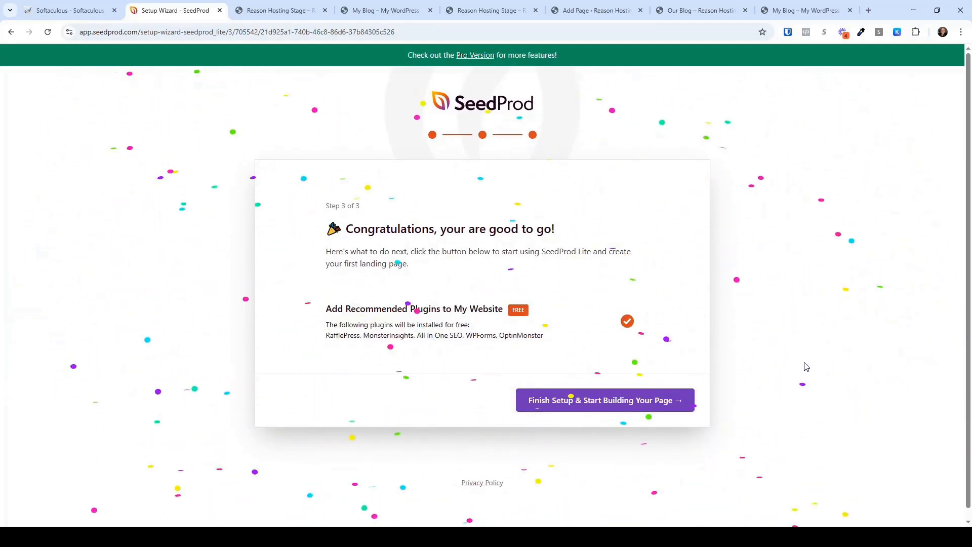
pyautogui.click(629, 403)
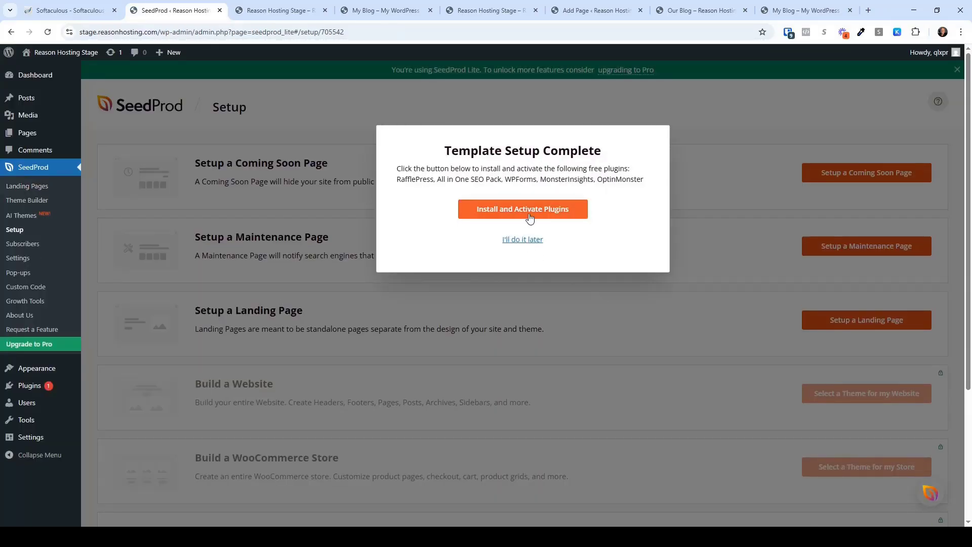
pyautogui.click(526, 242)
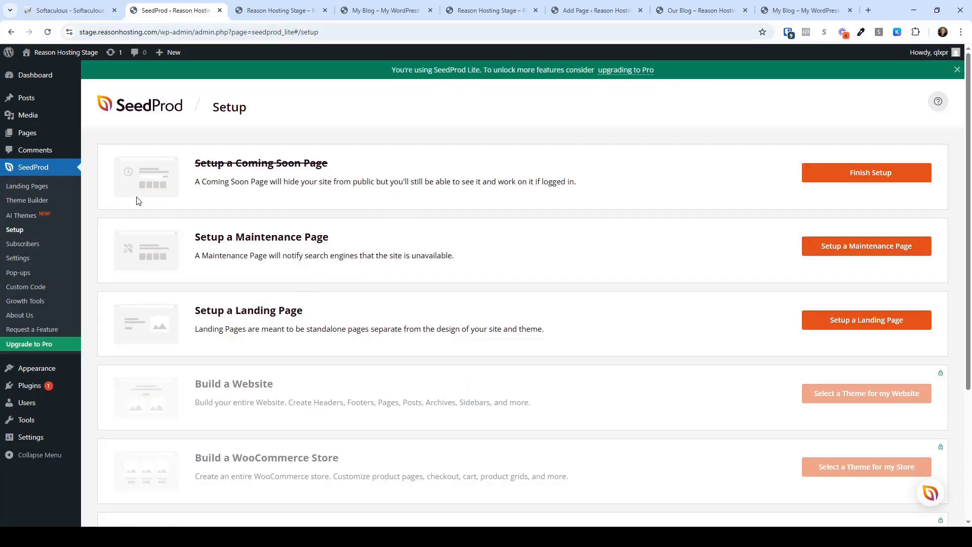
# Step: Activate Coming Soon Mode on SeedProd's Landing Pages screen
pyautogui.click(42, 185)
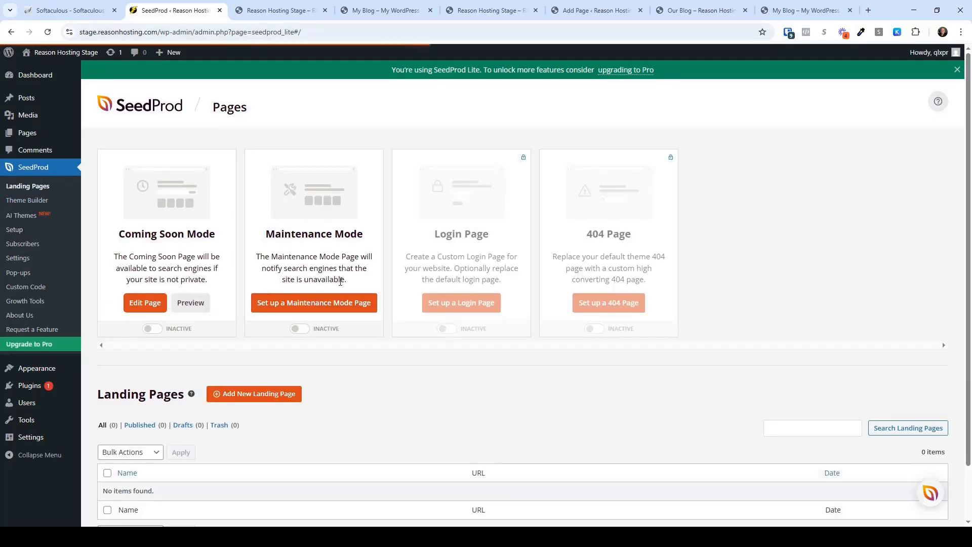
pyautogui.scroll(-2, 373, 356)
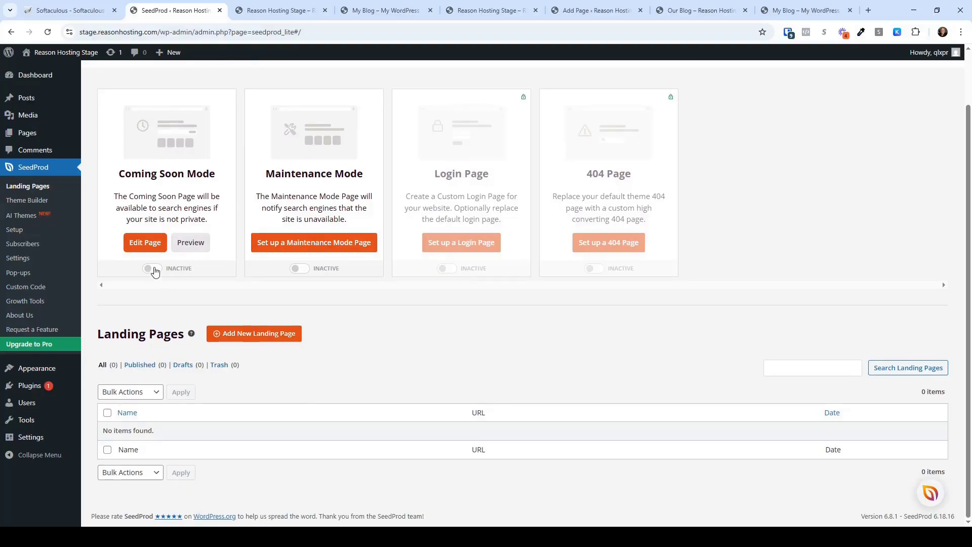
pyautogui.click(154, 270)
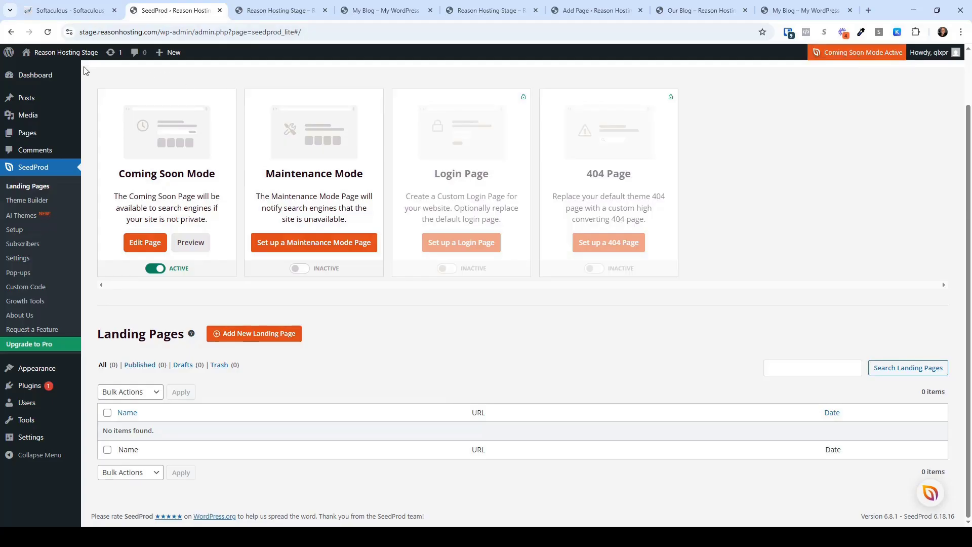
# Step: Check the site's front end and the coming soon page preview in separate browser tabs, and return to SeedProd
pyautogui.moveTo(51, 54)
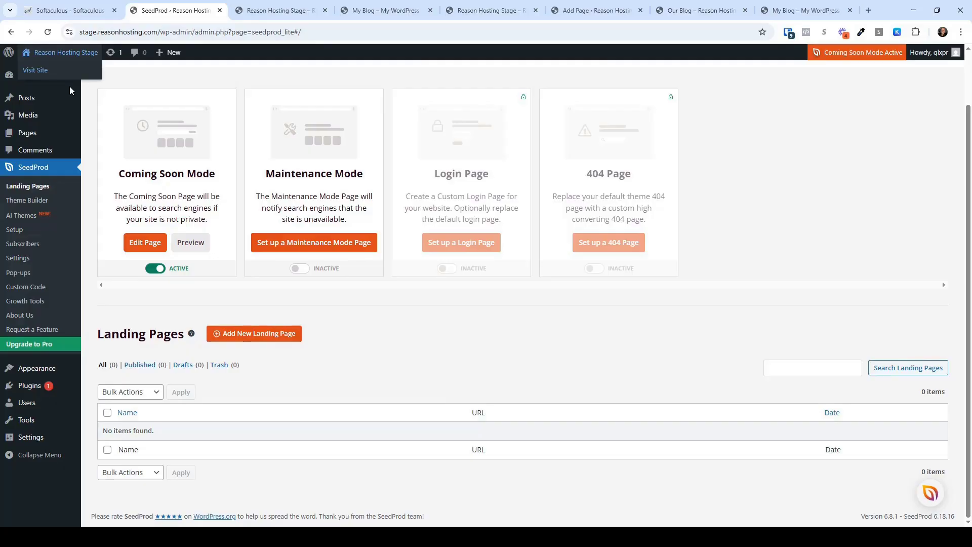
pyautogui.click(326, 11)
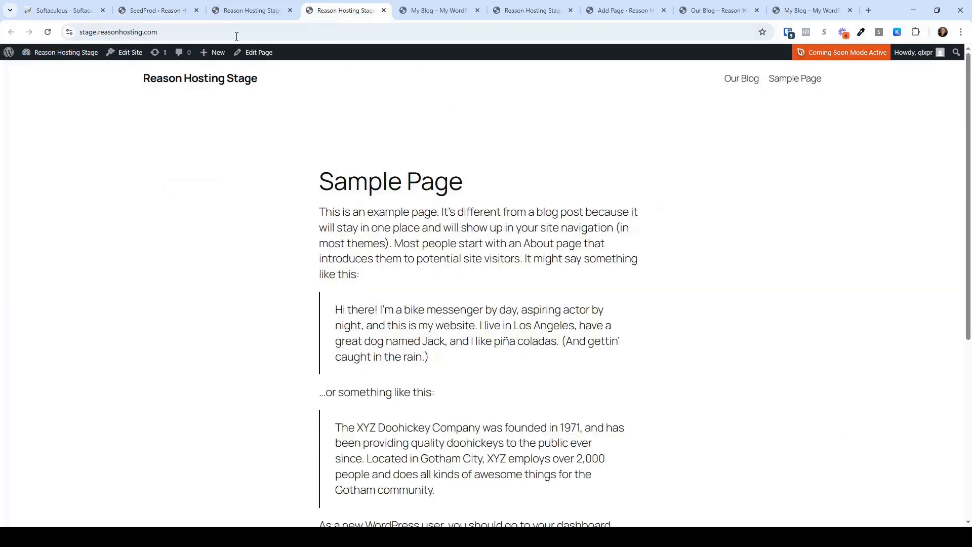
pyautogui.click(158, 11)
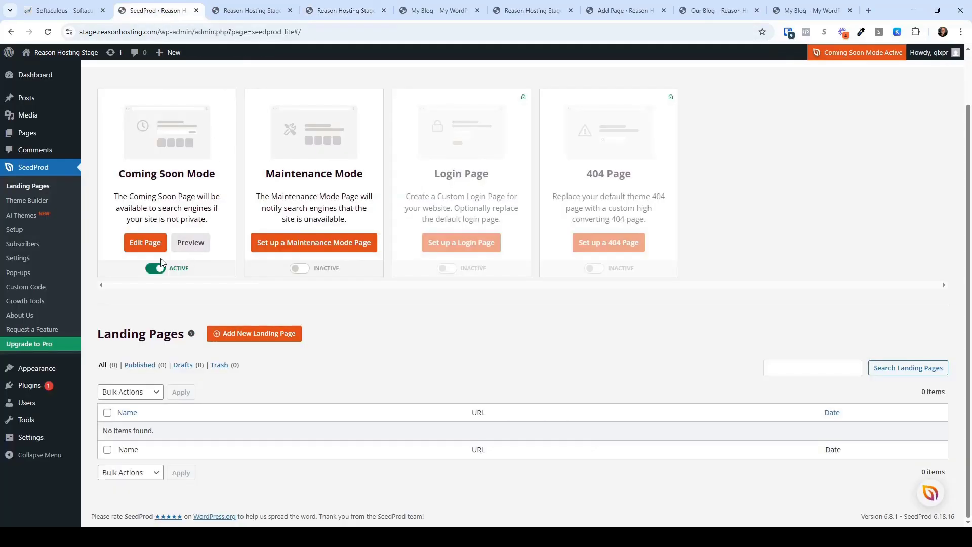
pyautogui.click(189, 245)
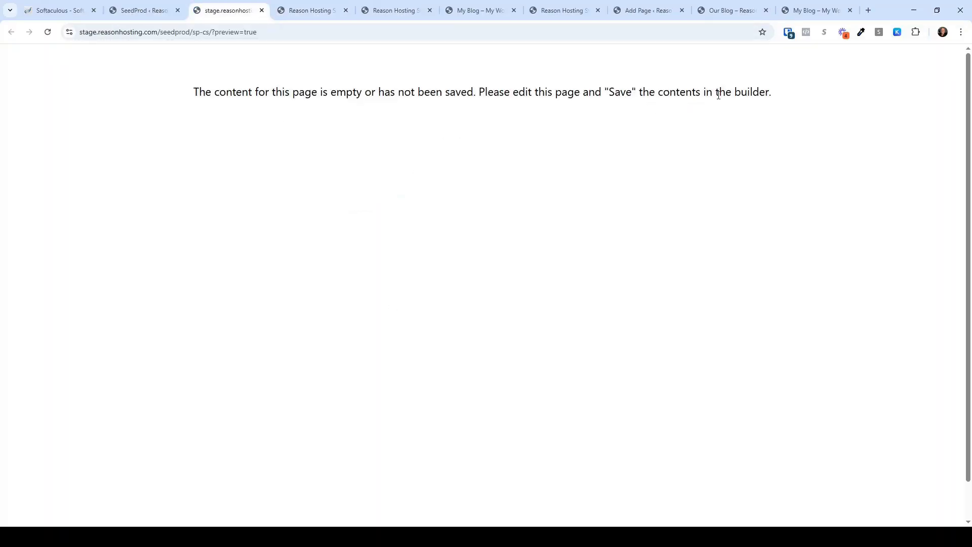
pyautogui.click(132, 12)
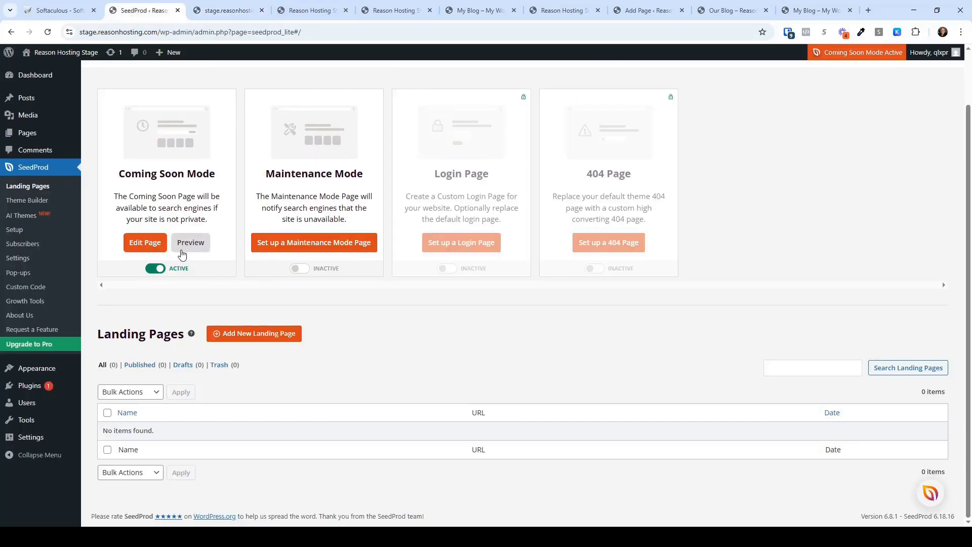
# Step: Open the coming soon page in the builder, save it from its page settings, preview it, and close the builder
pyautogui.click(138, 247)
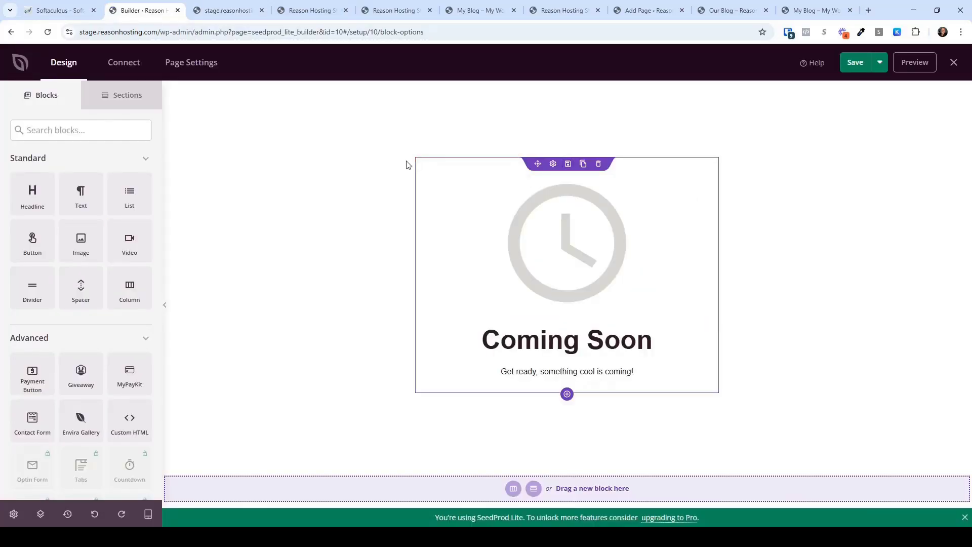
pyautogui.click(190, 67)
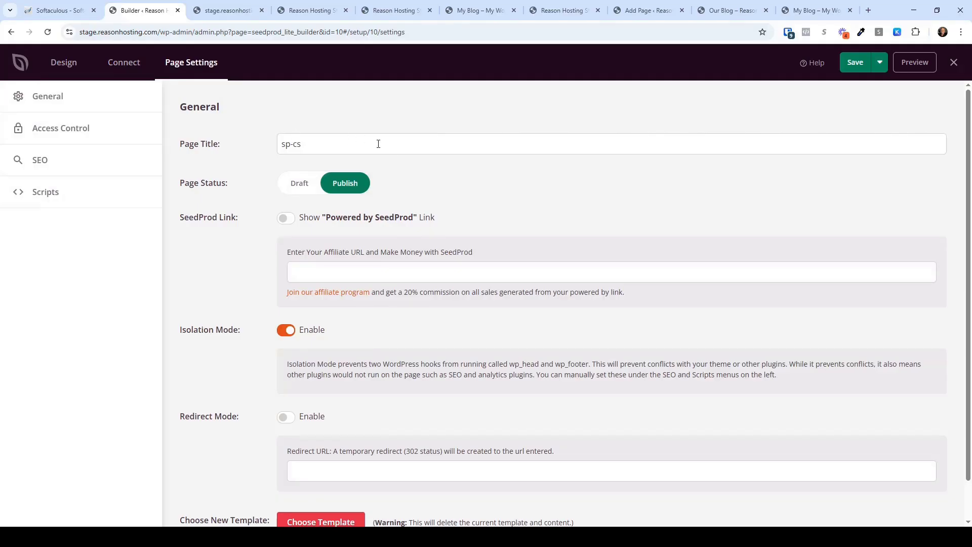
pyautogui.click(855, 61)
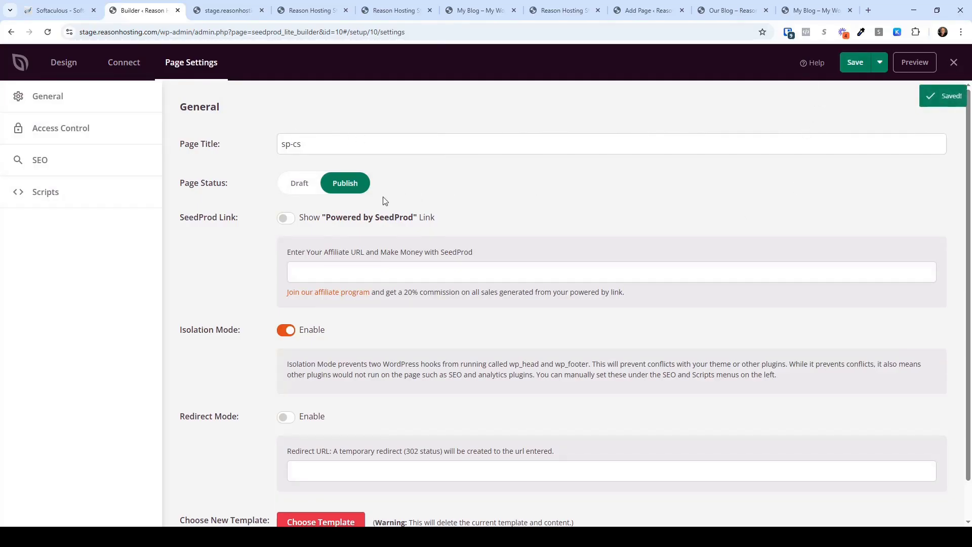
pyautogui.click(915, 62)
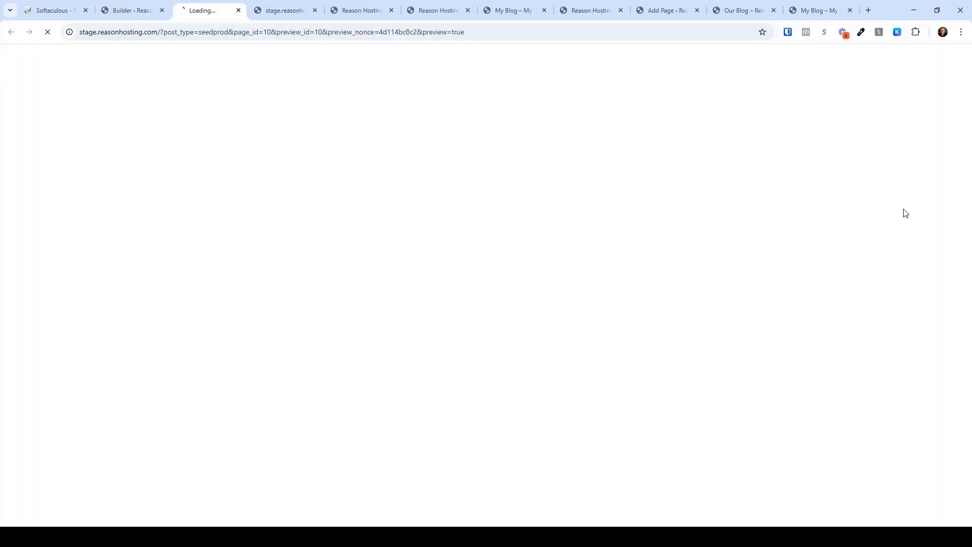
pyautogui.click(151, 14)
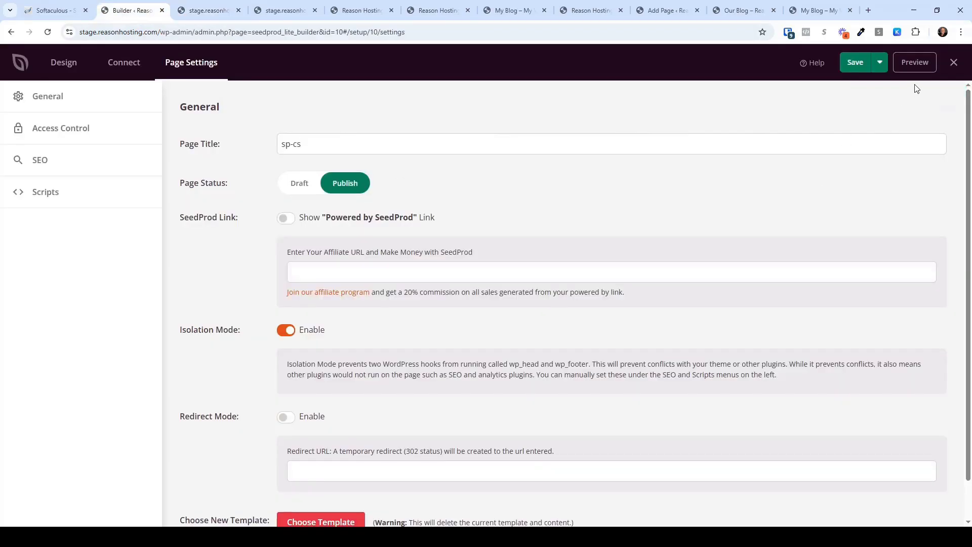
pyautogui.click(954, 62)
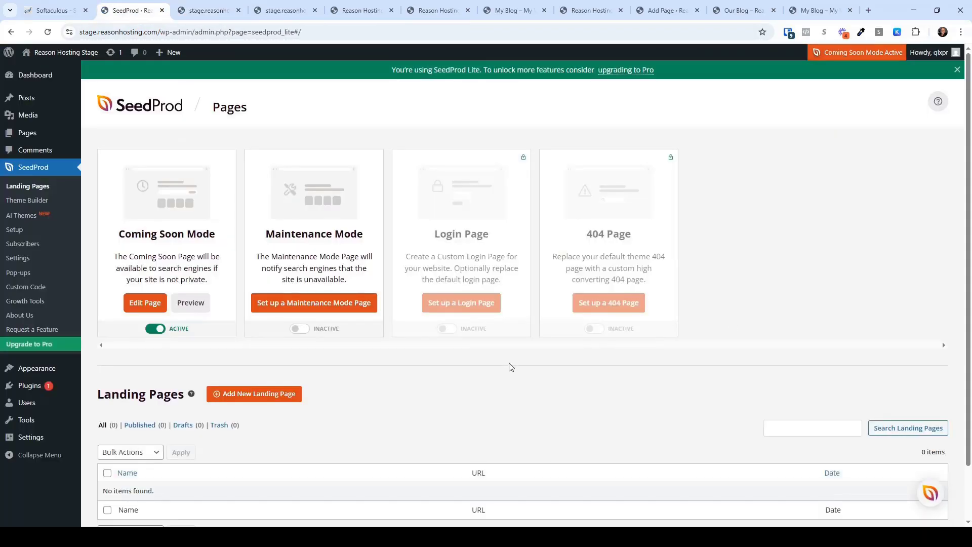
# Step: Check the site's front end in a new browser tab, and deactivate Coming Soon Mode back in SeedProd
pyautogui.moveTo(67, 55)
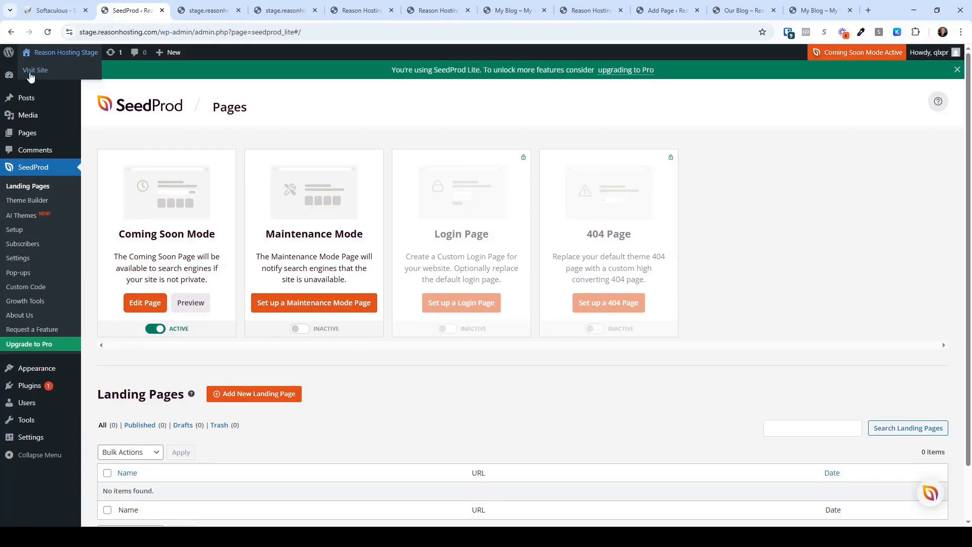
pyautogui.rightClick(30, 73)
pyautogui.click(69, 93)
pyautogui.click(262, 11)
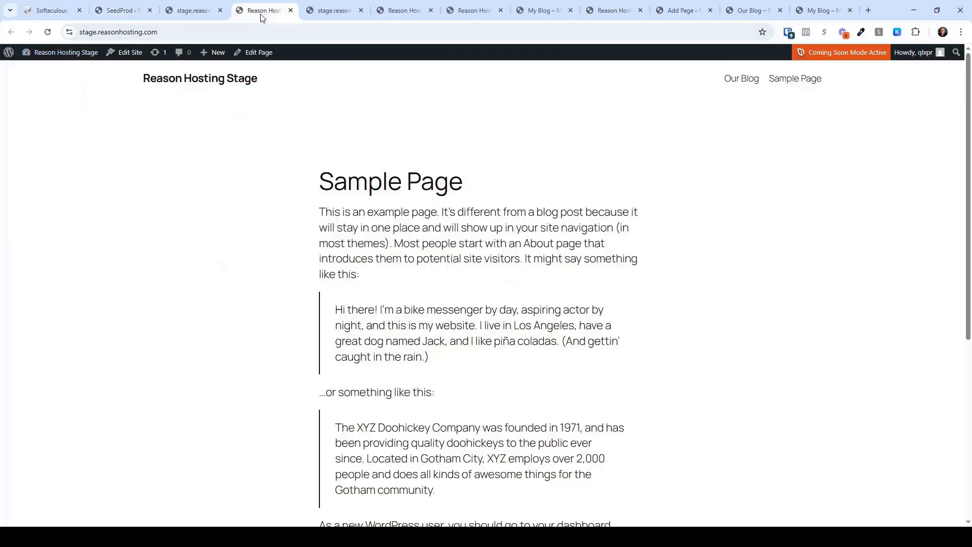
pyautogui.click(114, 11)
pyautogui.scroll(-1, 233, 350)
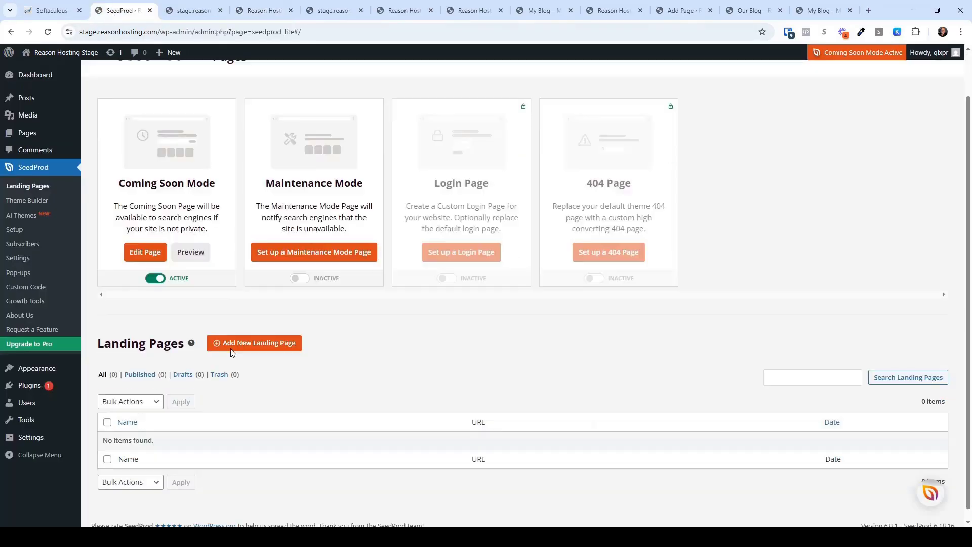
pyautogui.click(155, 278)
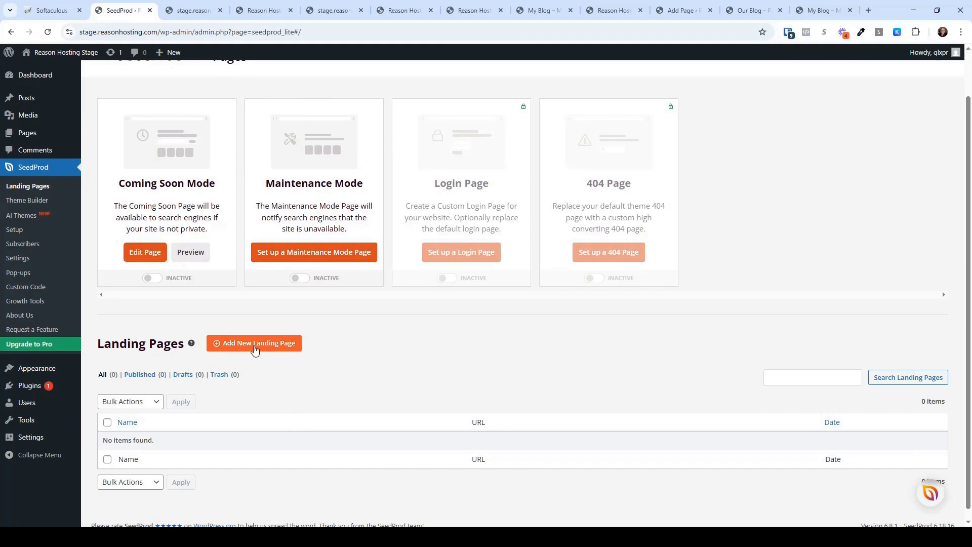
# Step: Create a new landing page named Coming Soon from the Simple Coming Soon Page template and start editing it
pyautogui.click(256, 345)
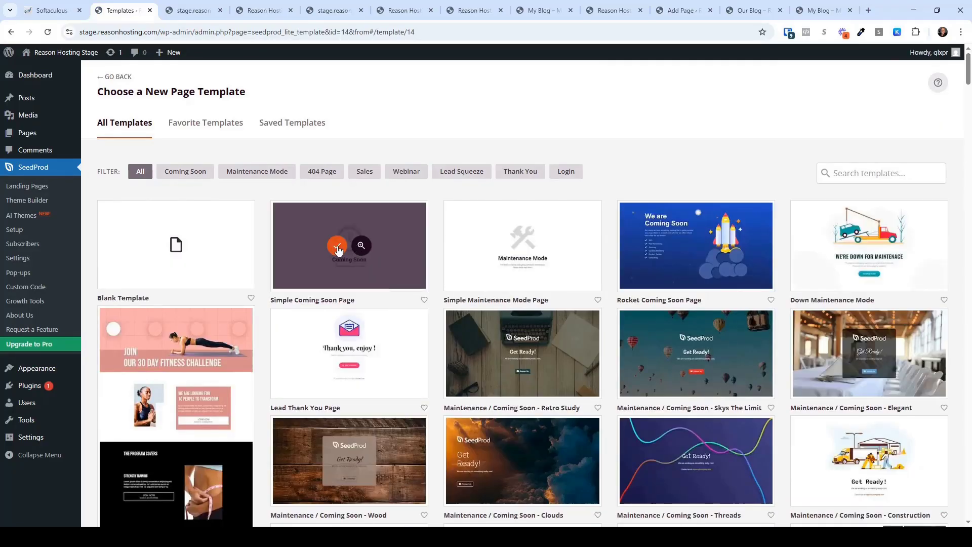
pyautogui.click(338, 249)
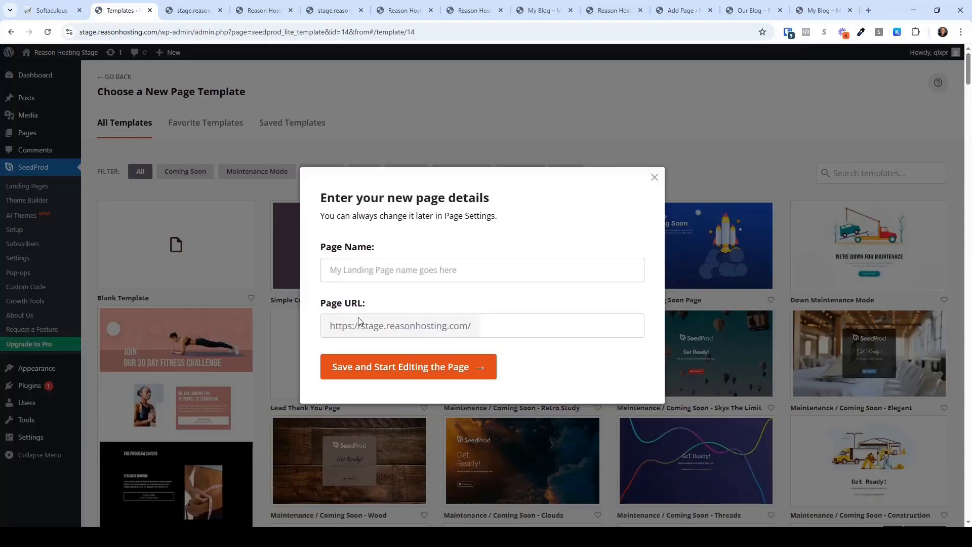
pyautogui.click(389, 270)
pyautogui.write('Coming So')
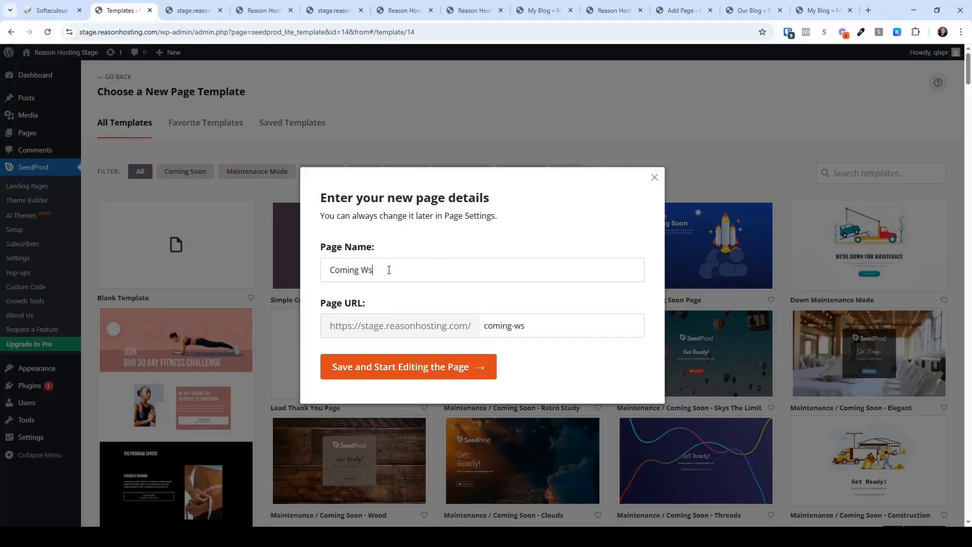
pyautogui.press('BackSpace')
pyautogui.press('BackSpace')
pyautogui.press('BackSpace')
pyautogui.write('on')
pyautogui.click(402, 370)
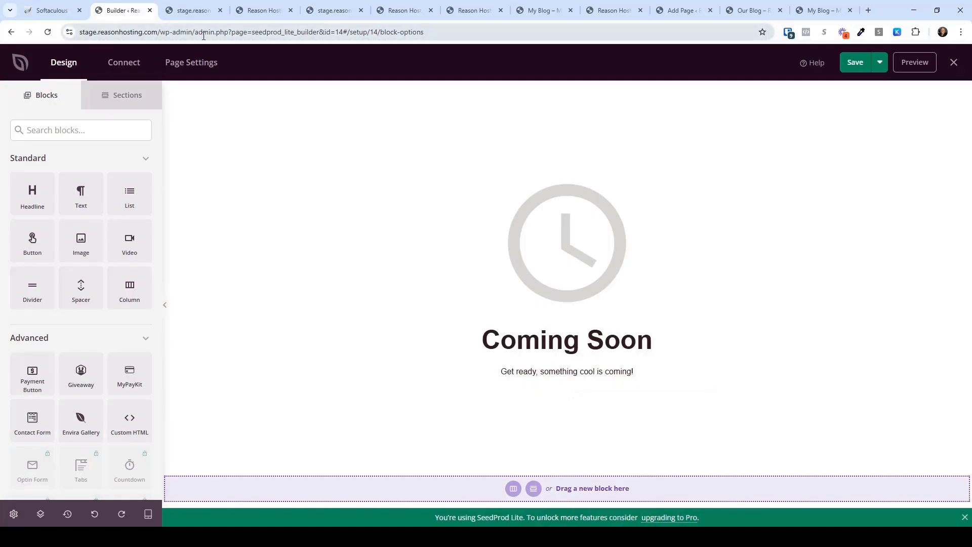
# Step: Set the Coming Soon landing page's status to Publish, save and preview it, and close the builder
pyautogui.click(192, 63)
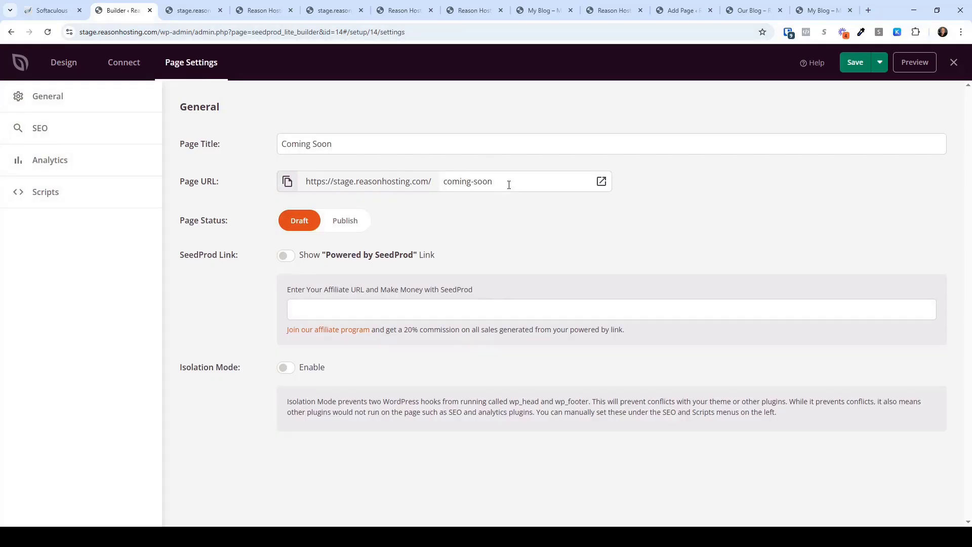
pyautogui.click(350, 222)
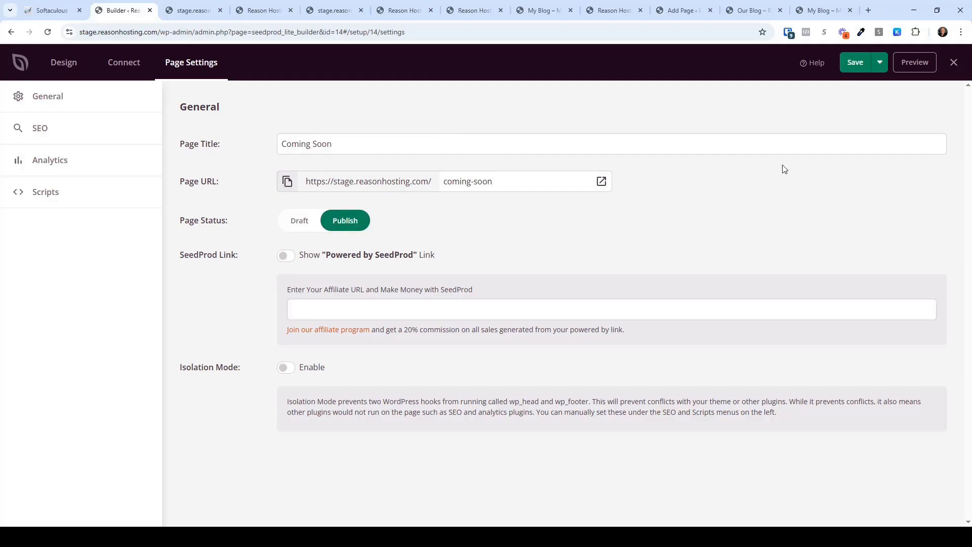
pyautogui.click(856, 63)
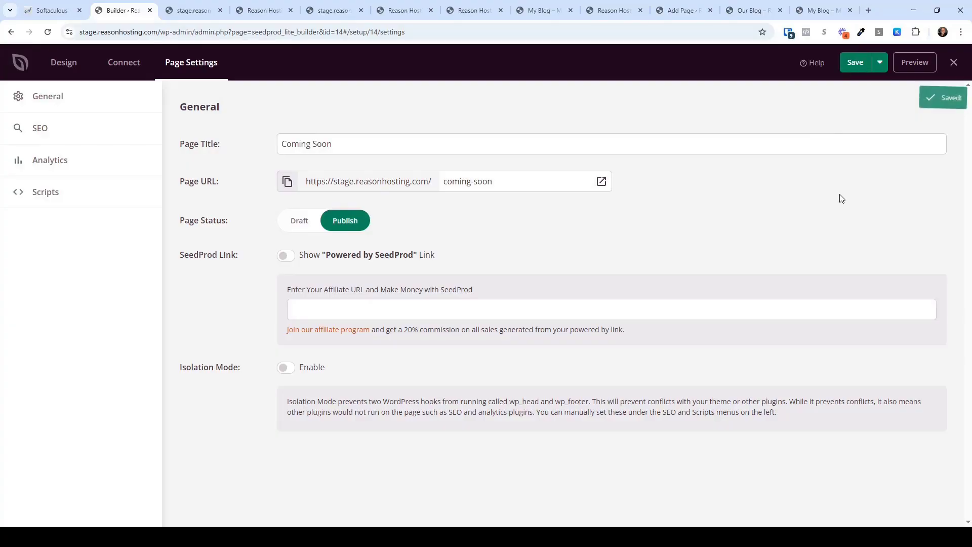
pyautogui.click(855, 63)
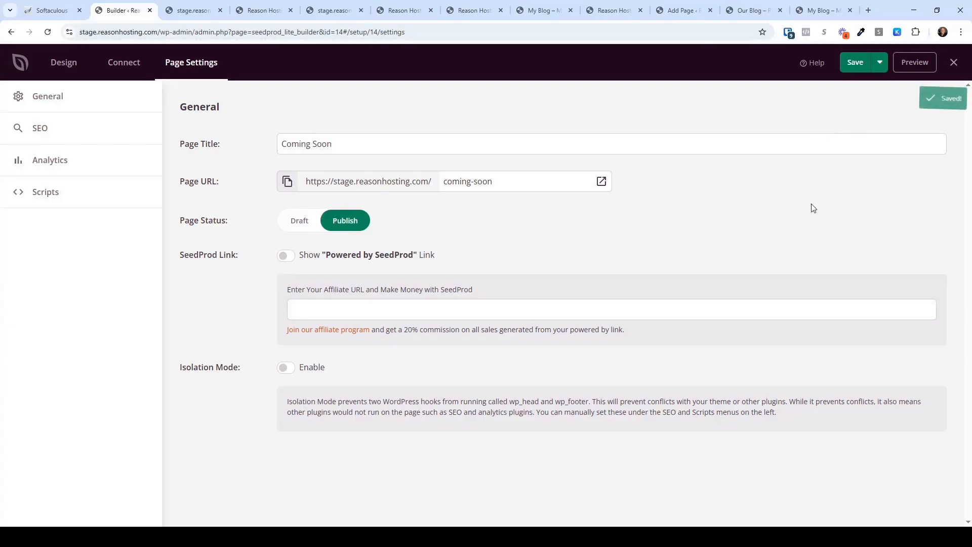
pyautogui.click(919, 62)
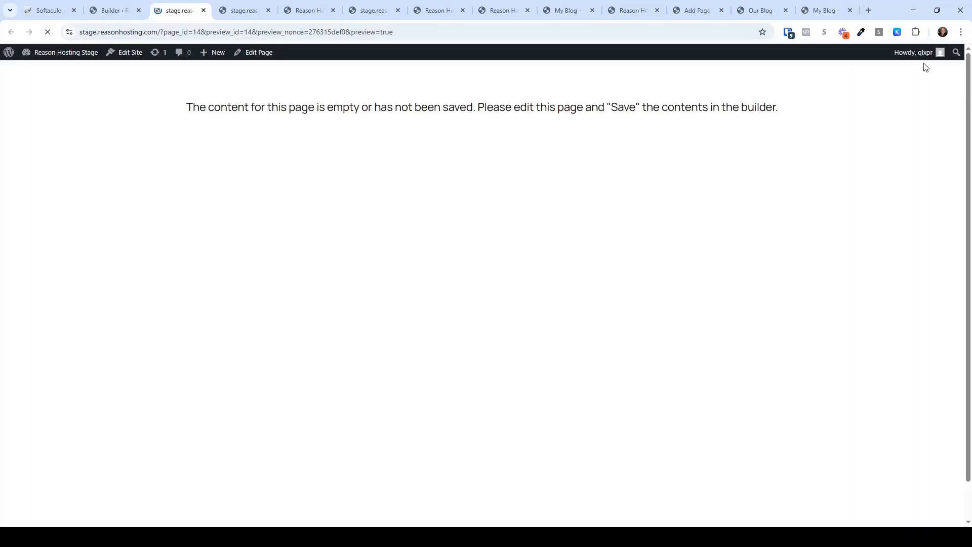
pyautogui.click(118, 10)
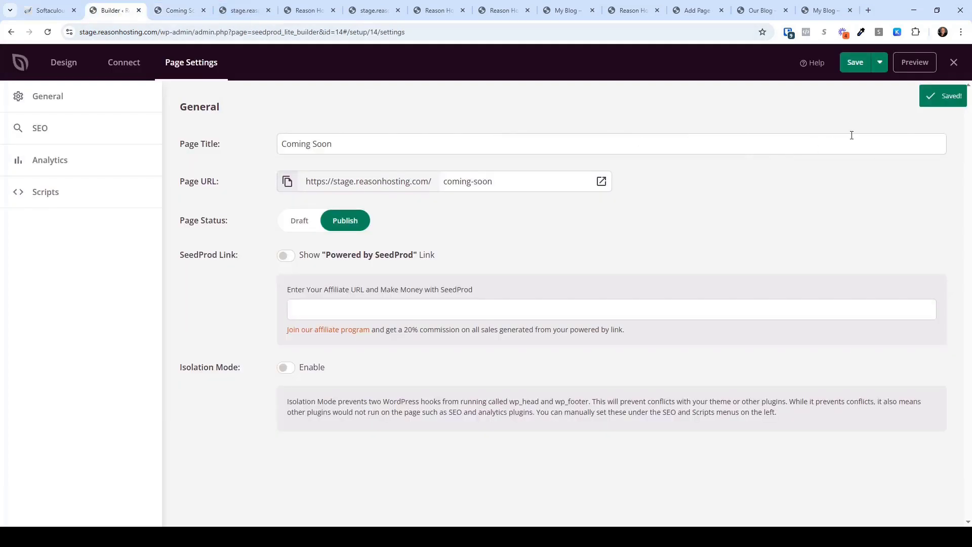
pyautogui.click(955, 63)
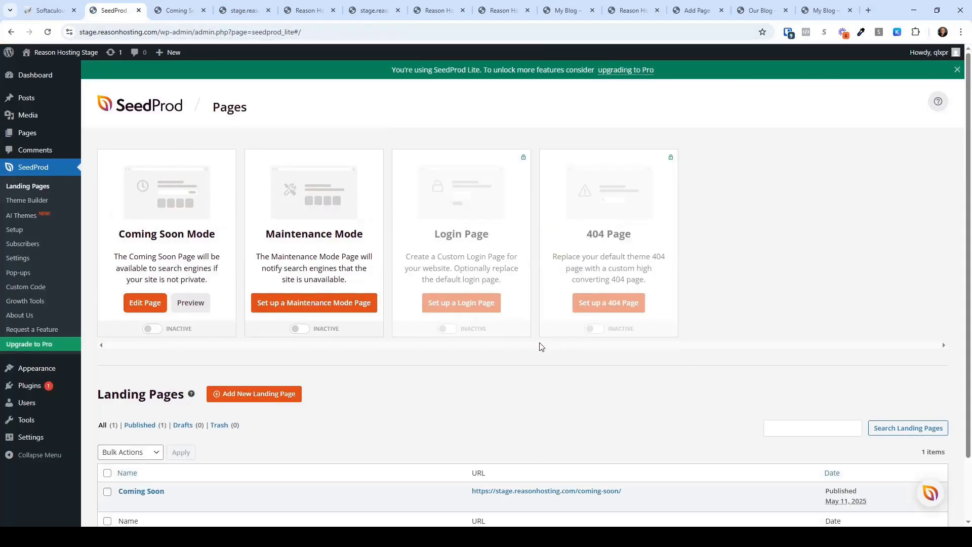
# Step: Activate Coming Soon Mode again, check the site's front end in a new browser tab, and return to SeedProd
pyautogui.scroll(-3, 501, 369)
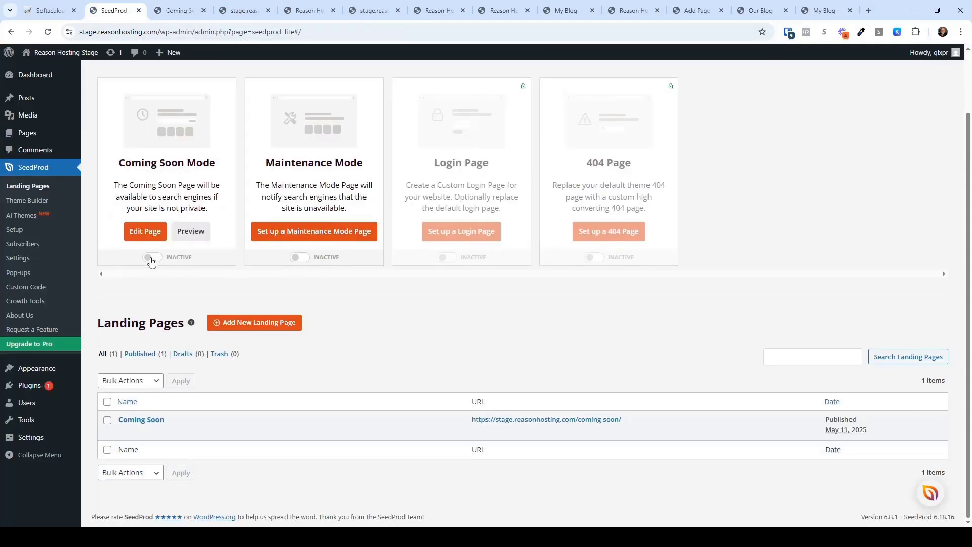
pyautogui.click(152, 257)
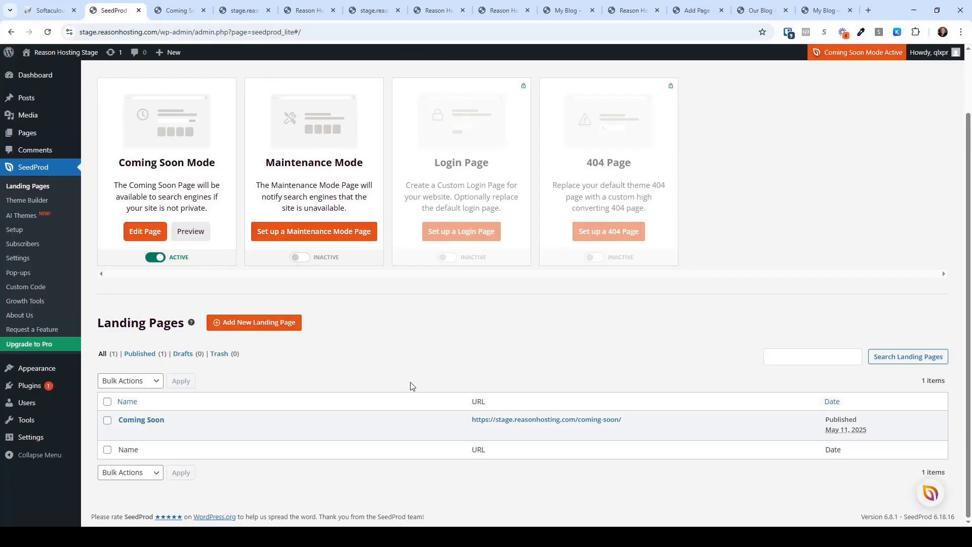
pyautogui.moveTo(61, 53)
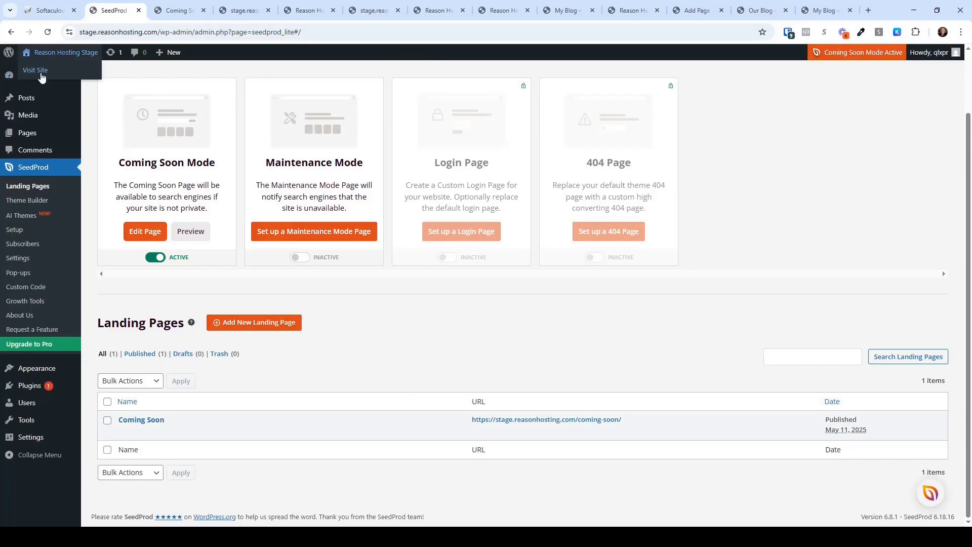
pyautogui.middleClick(42, 72)
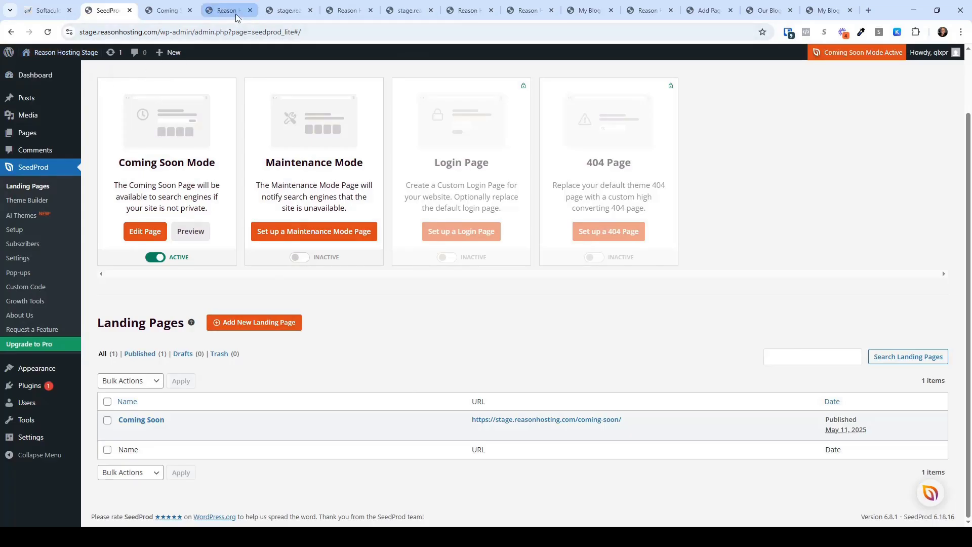
pyautogui.click(236, 15)
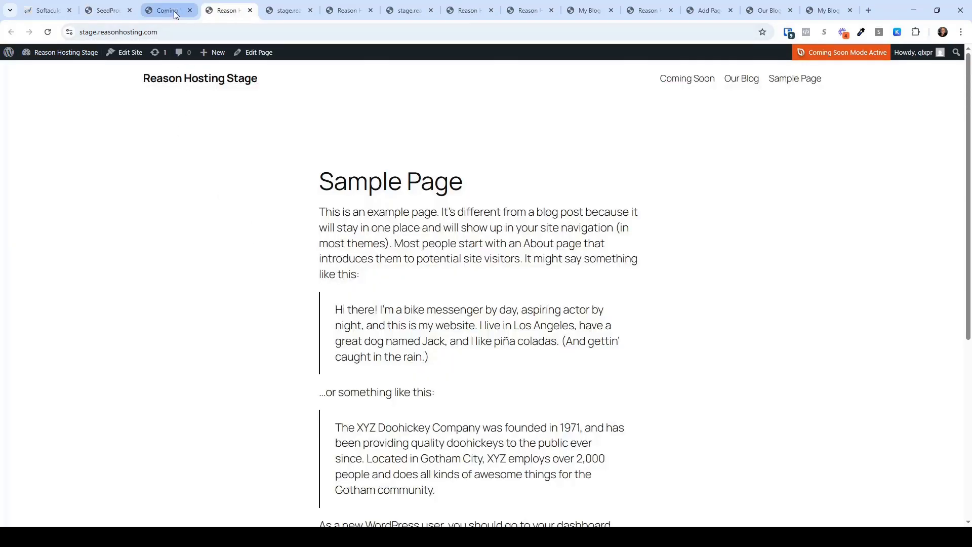
pyautogui.doubleClick(157, 32)
pyautogui.click(156, 32)
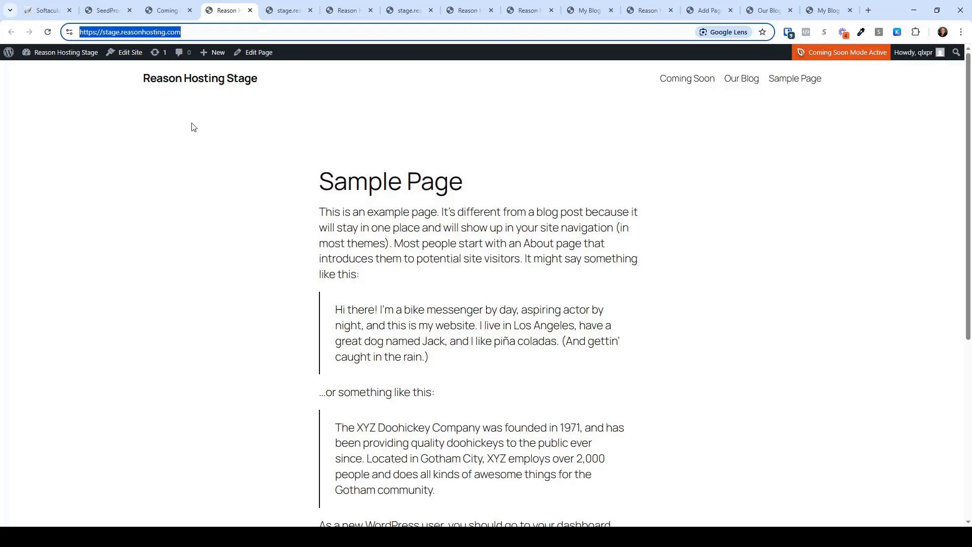
pyautogui.click(894, 90)
pyautogui.click(169, 12)
pyautogui.click(98, 13)
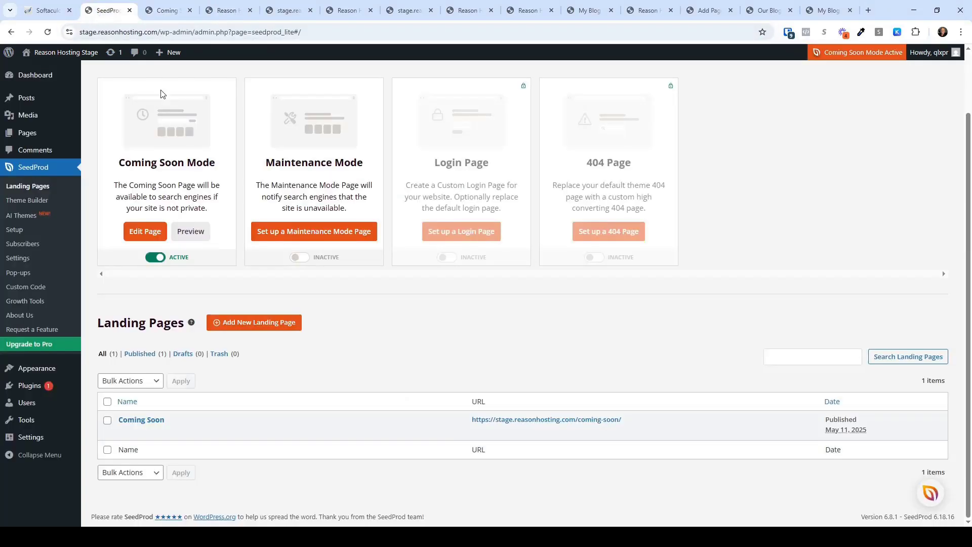
# Step: Check the Coming Soon Mode preview and the published coming-soon landing page, and return to SeedProd's Landing Pages screen
pyautogui.click(190, 232)
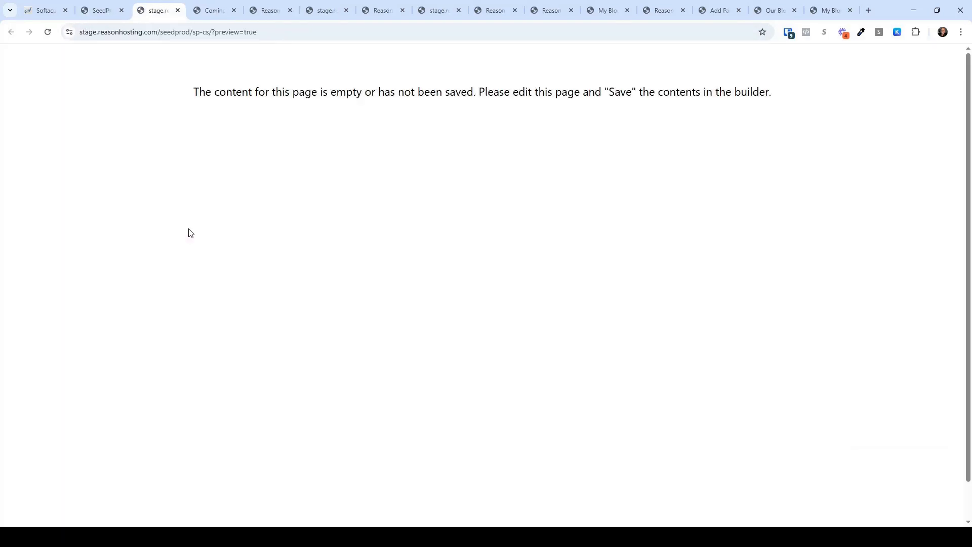
pyautogui.click(101, 15)
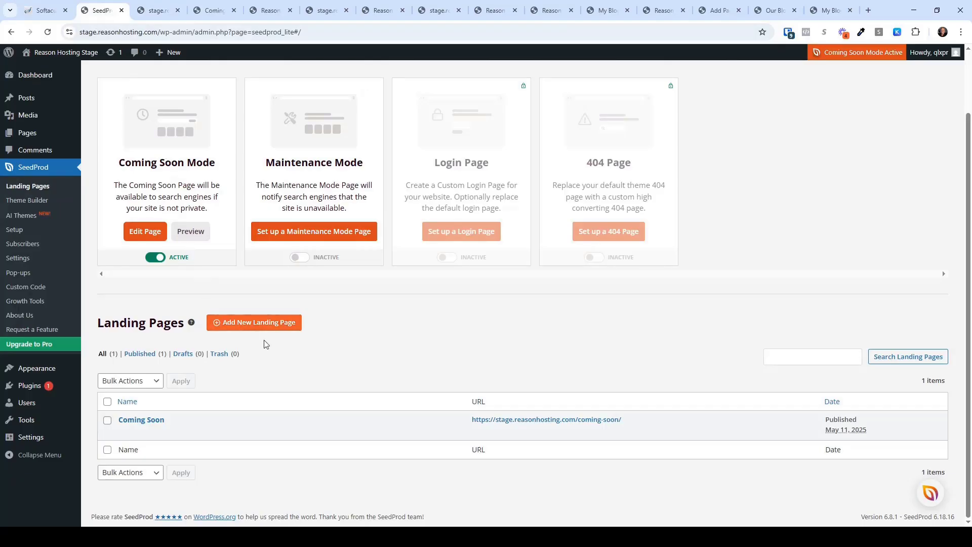
pyautogui.click(564, 423)
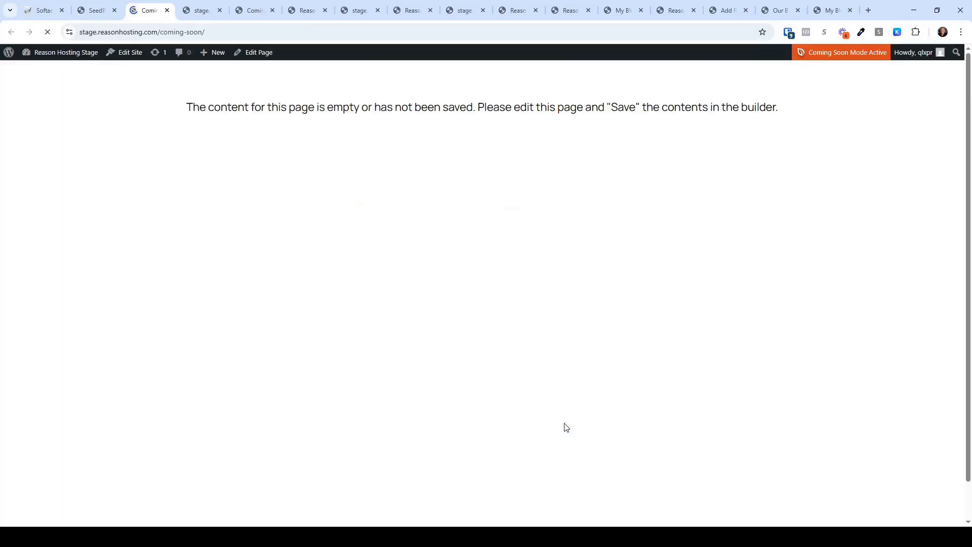
pyautogui.click(880, 56)
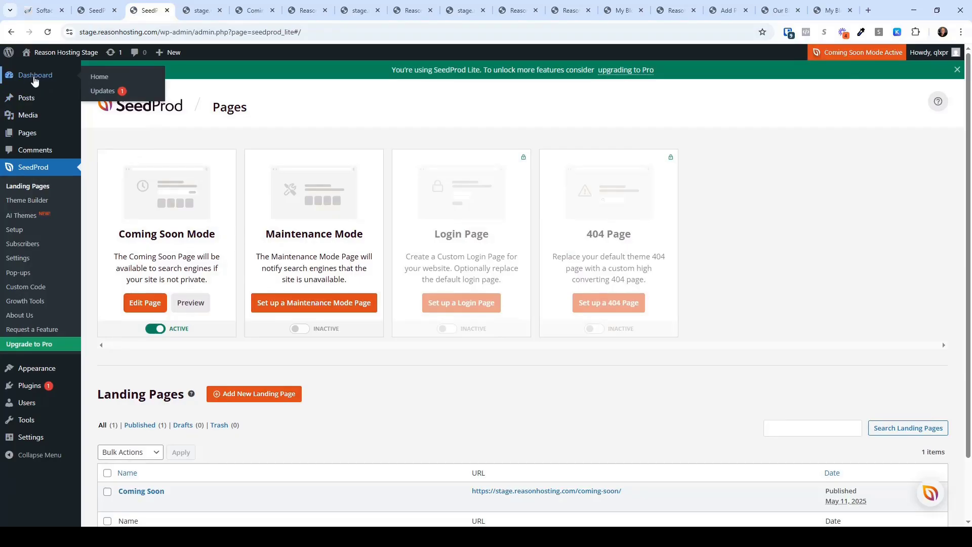
# Step: Go to the WordPress dashboard and open the site's General Settings
pyautogui.click(35, 81)
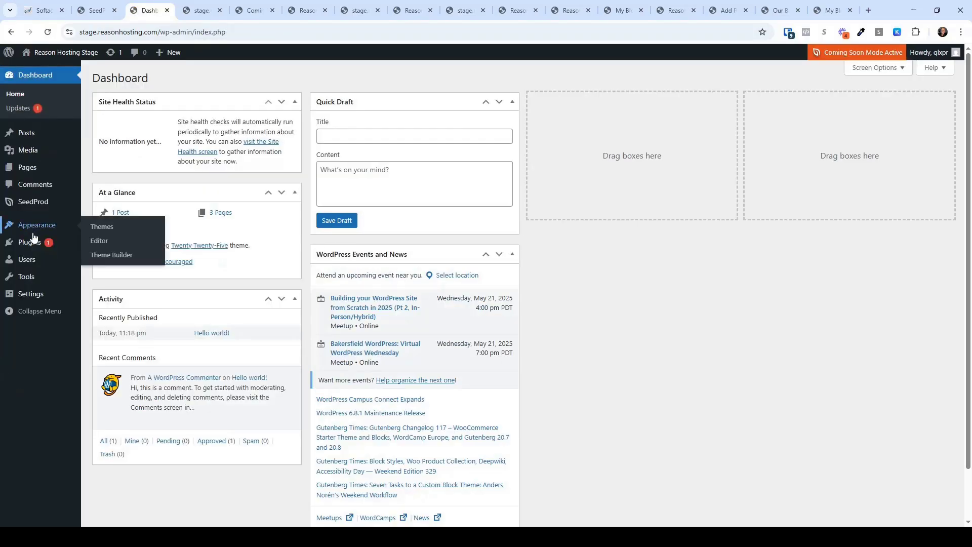
pyautogui.moveTo(67, 246)
pyautogui.moveTo(40, 298)
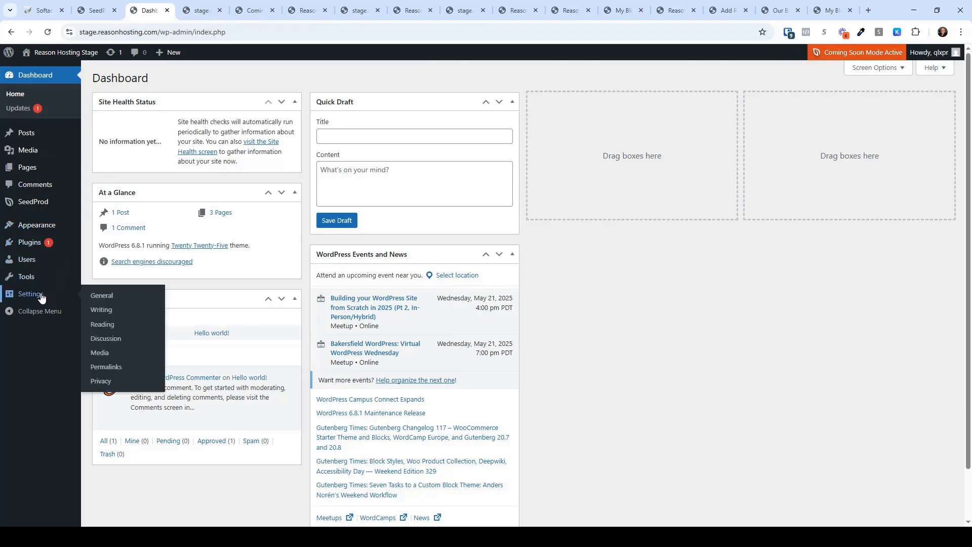
pyautogui.click(109, 298)
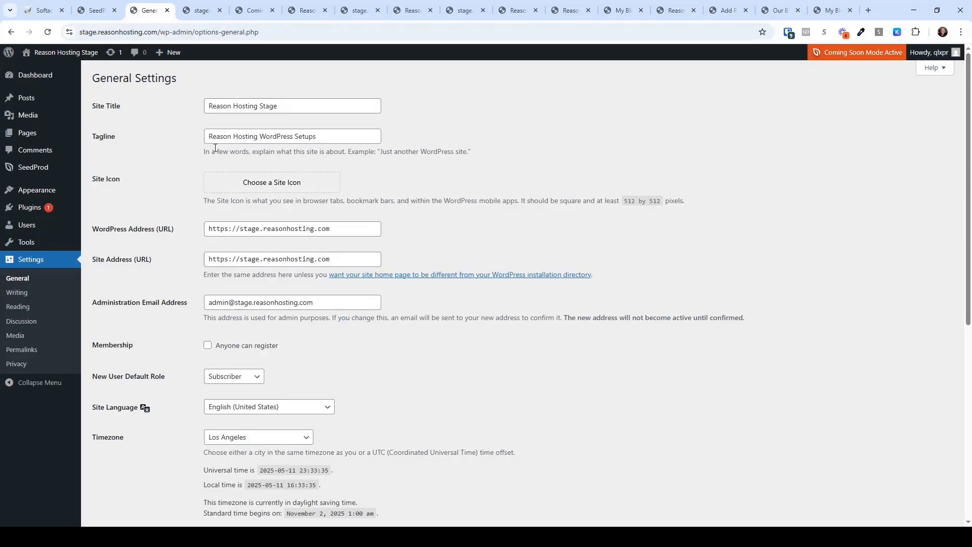
# Step: Review the site's General, Permalink and Reading settings, including the homepage choice and search engine visibility
pyautogui.scroll(-3, 159, 358)
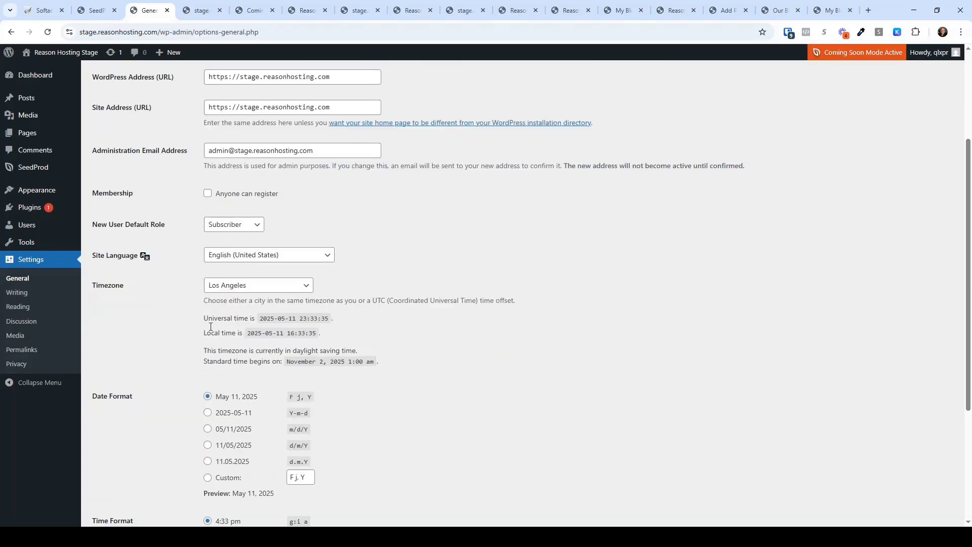
pyautogui.click(15, 306)
pyautogui.click(26, 351)
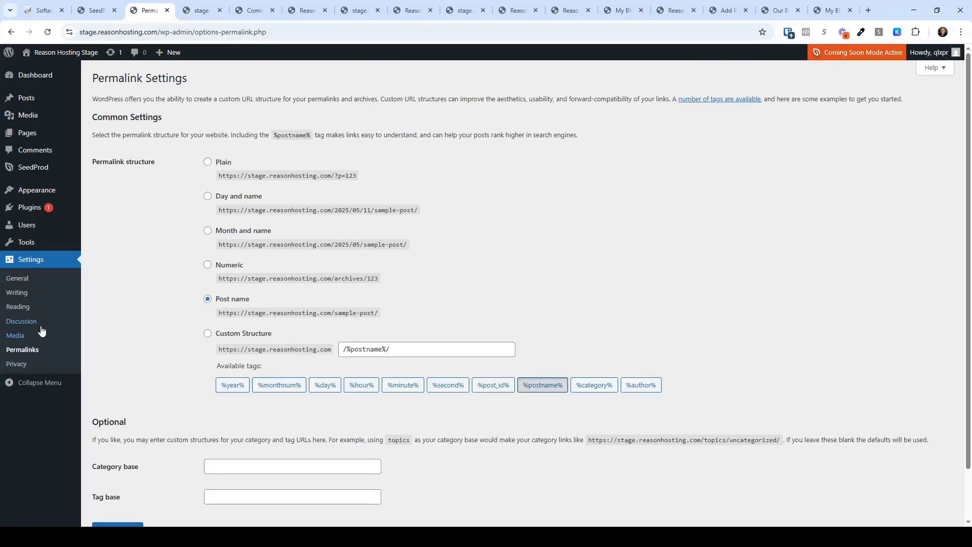
pyautogui.click(26, 308)
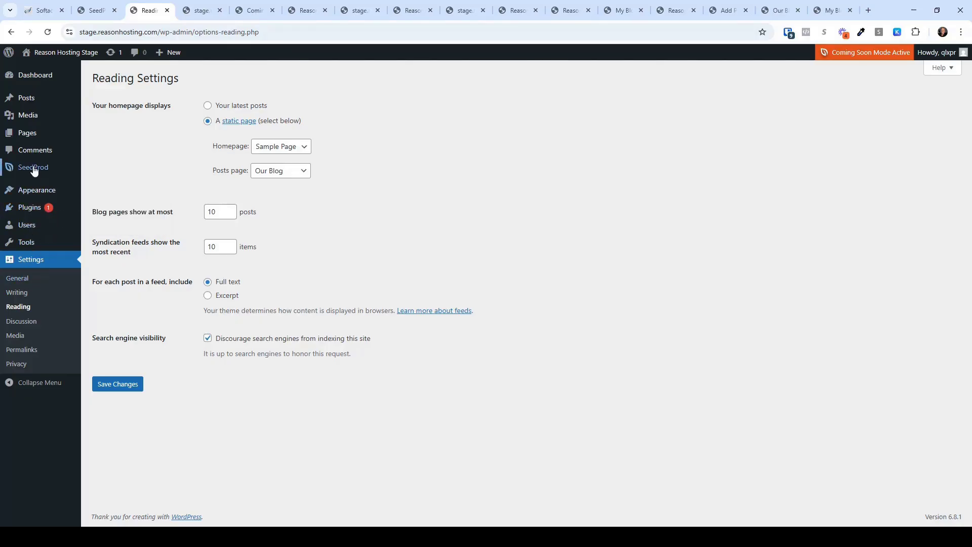
# Step: Try disabling Isolation Mode in the SeedProd Coming Soon Mode page's settings, save and preview the page, and return to the builder
pyautogui.moveTo(33, 168)
pyautogui.click(110, 171)
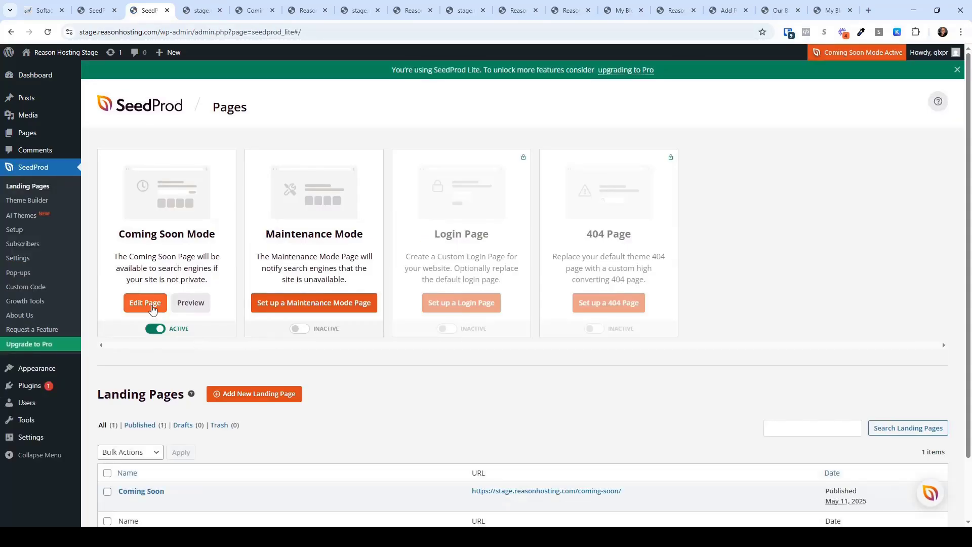
pyautogui.click(152, 307)
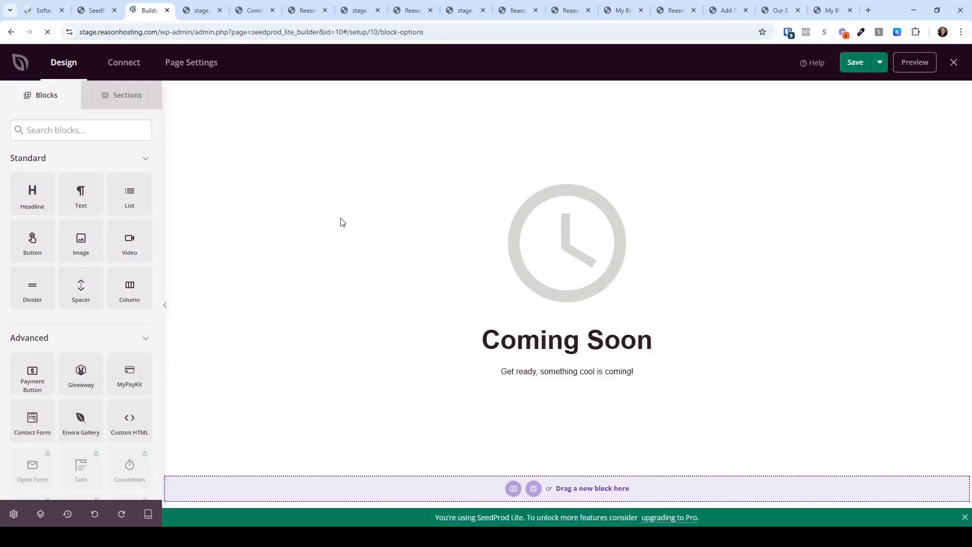
pyautogui.click(204, 69)
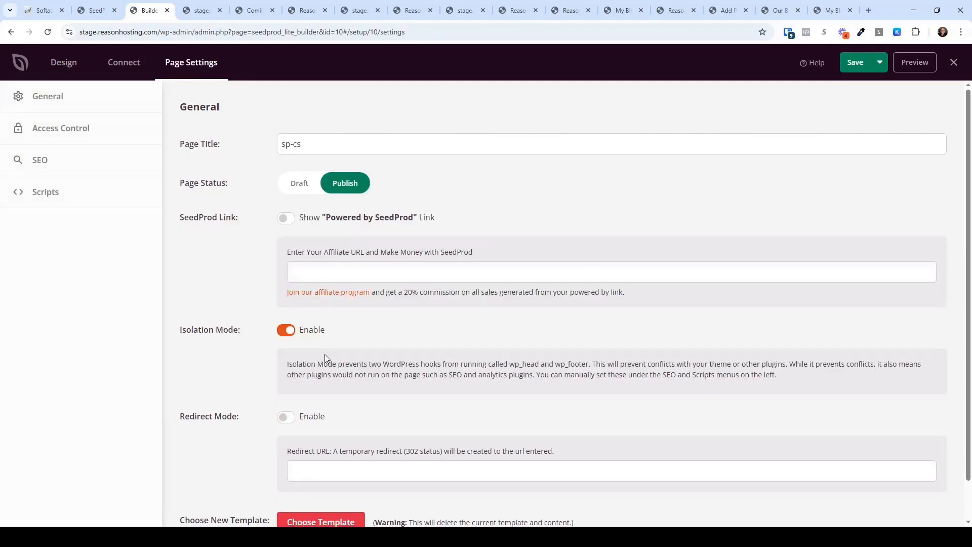
pyautogui.click(286, 330)
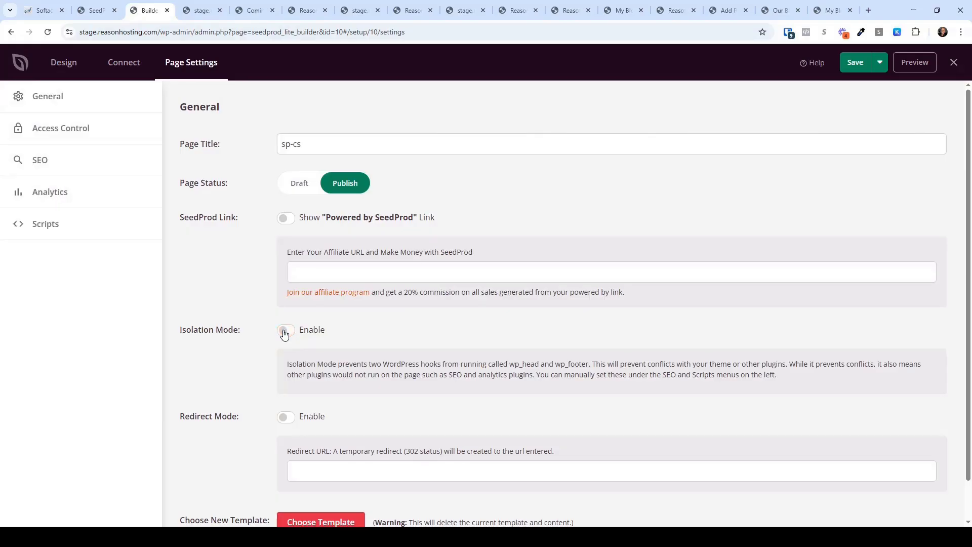
pyautogui.click(854, 68)
pyautogui.click(916, 63)
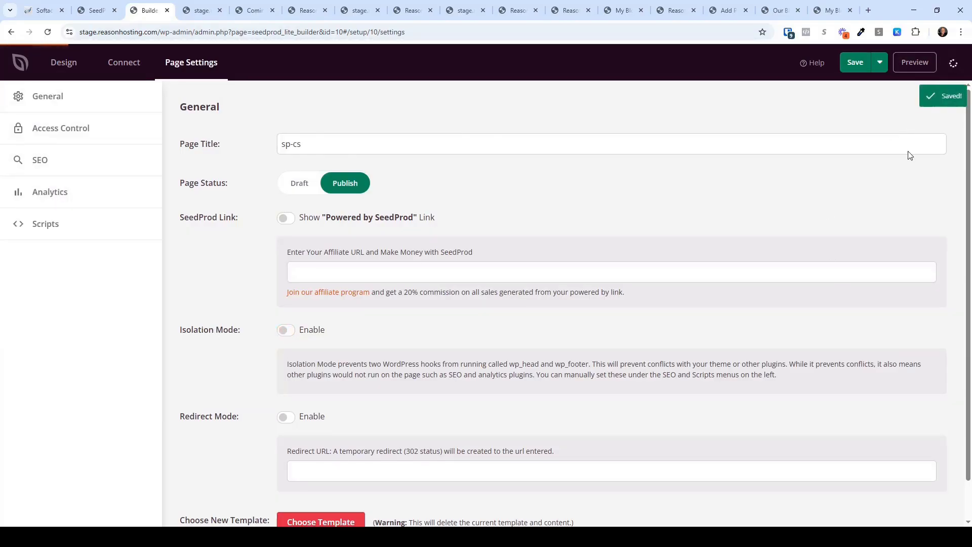
pyautogui.click(136, 12)
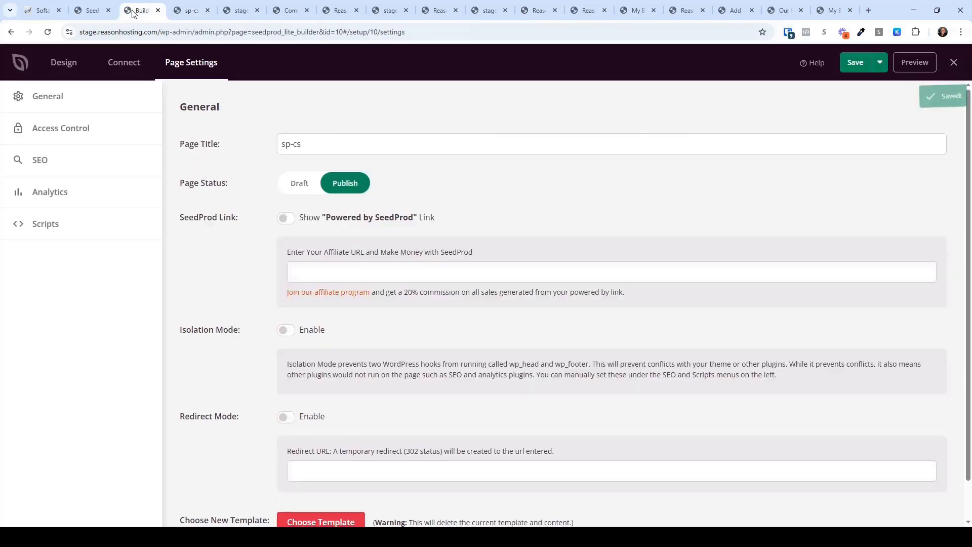
# Step: Toggle Isolation Mode on and off again, save the page with it disabled, and close the builder
pyautogui.click(284, 331)
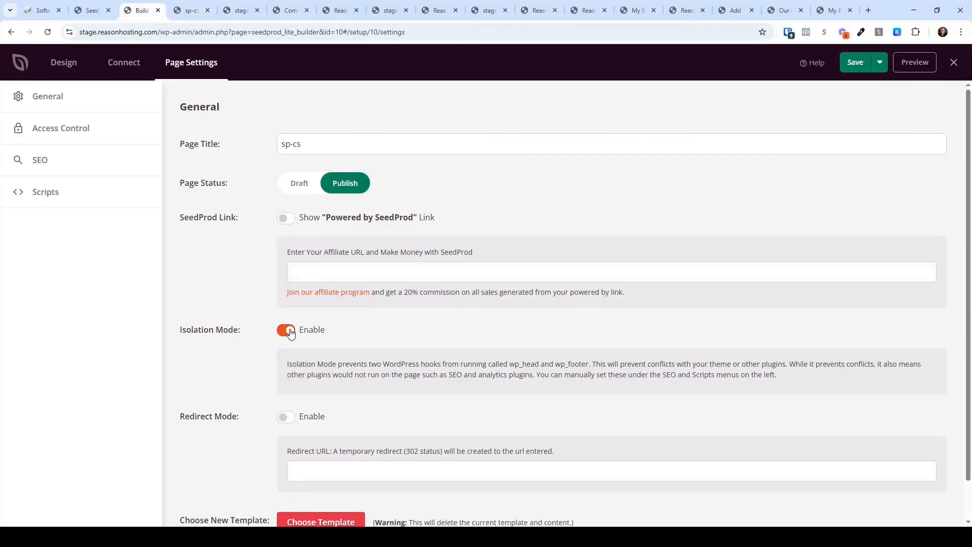
pyautogui.click(284, 330)
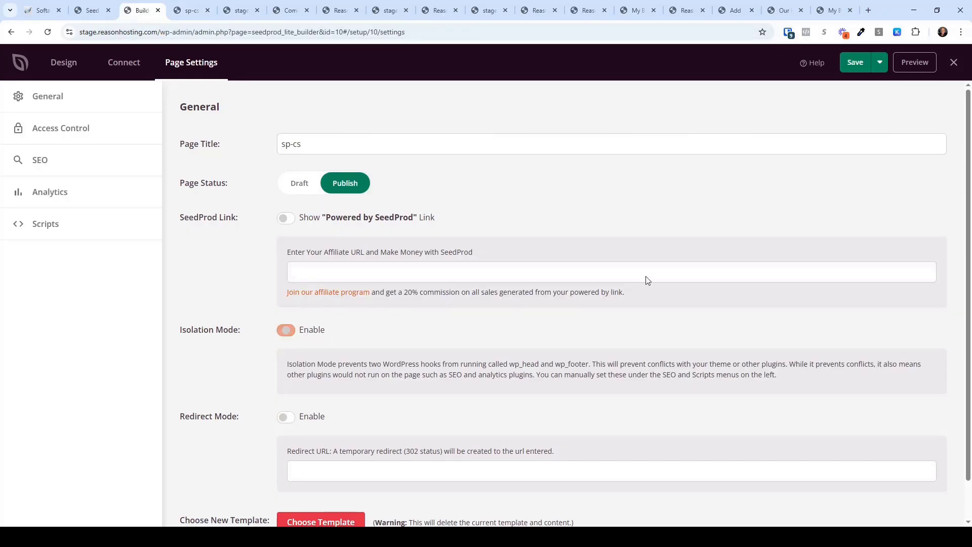
pyautogui.click(856, 63)
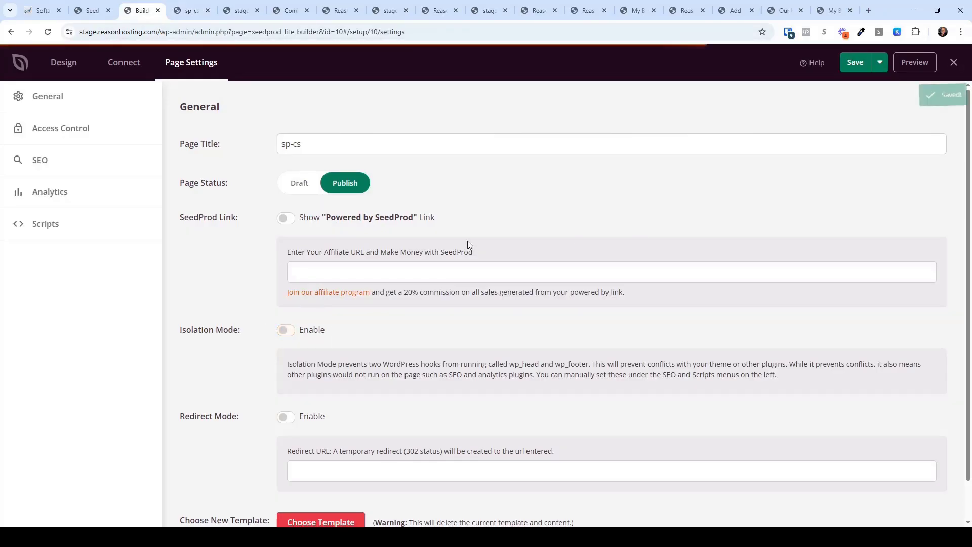
pyautogui.click(954, 62)
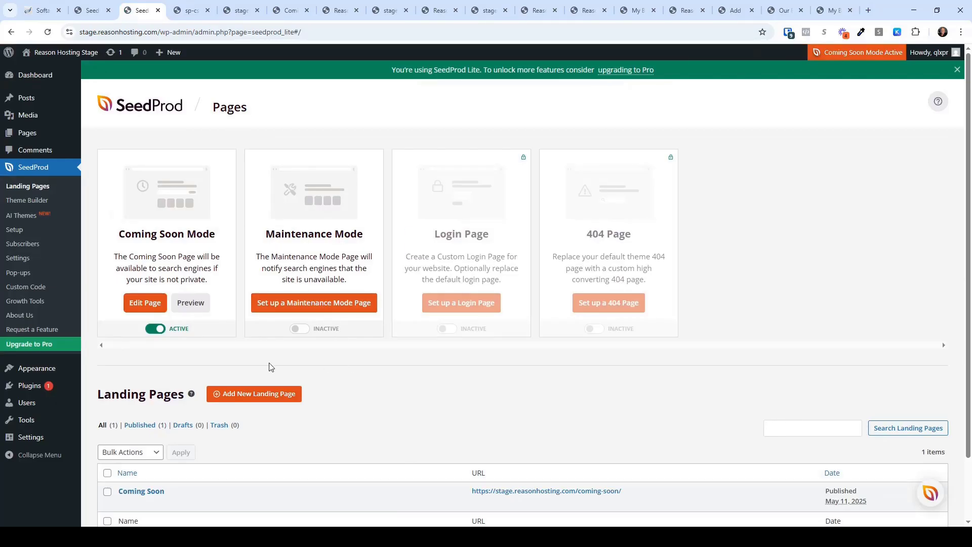
# Step: Examine the Coming Soon Mode preview and the coming-soon landing page on the site, and return to SeedProd's page list
pyautogui.click(188, 304)
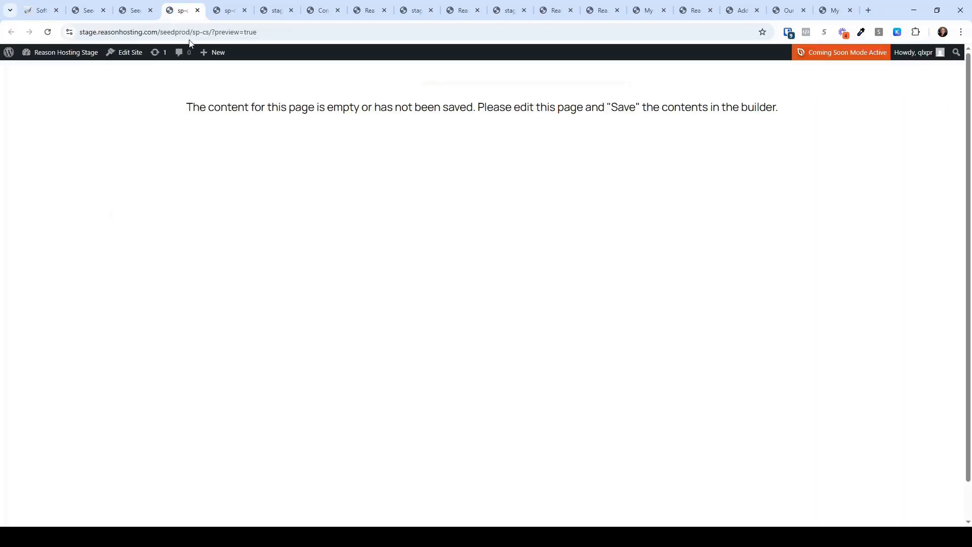
pyautogui.click(138, 15)
pyautogui.scroll(-1, 481, 385)
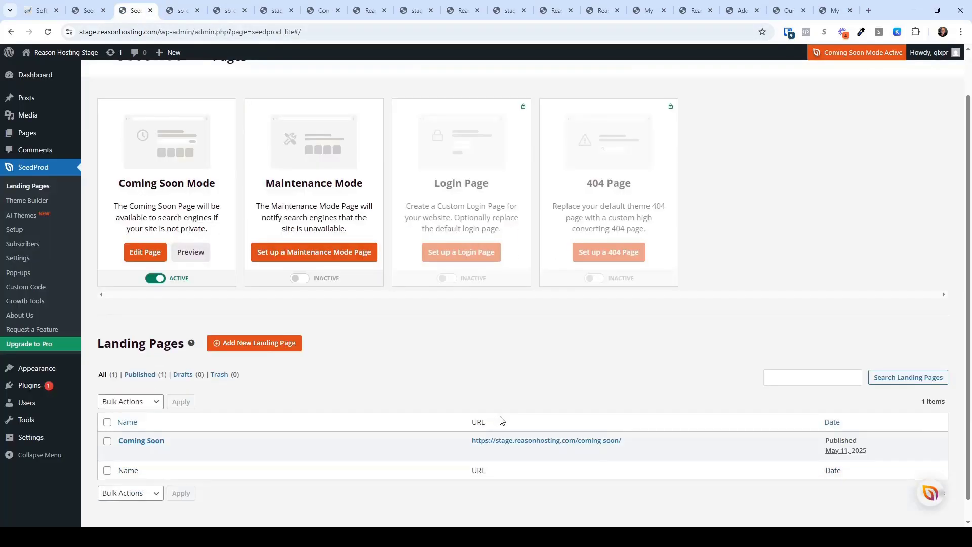
pyautogui.click(532, 443)
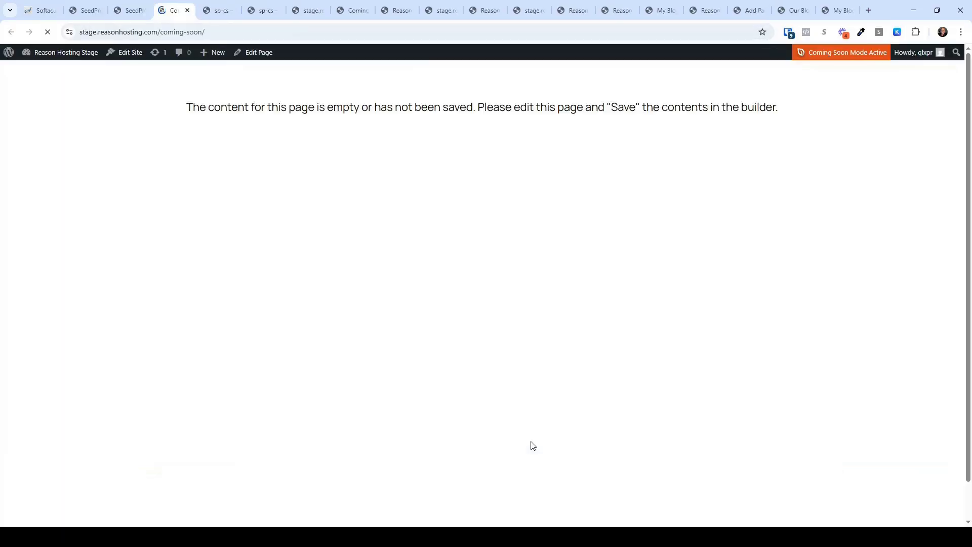
pyautogui.click(139, 11)
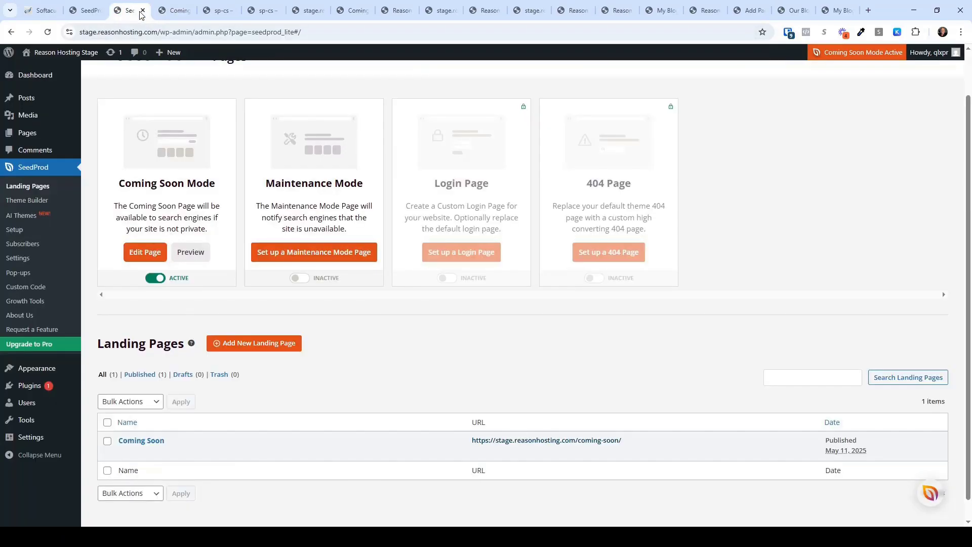
# Step: Enable Isolation Mode in the Coming Soon Mode page's settings, save the page, and preview it
pyautogui.click(148, 253)
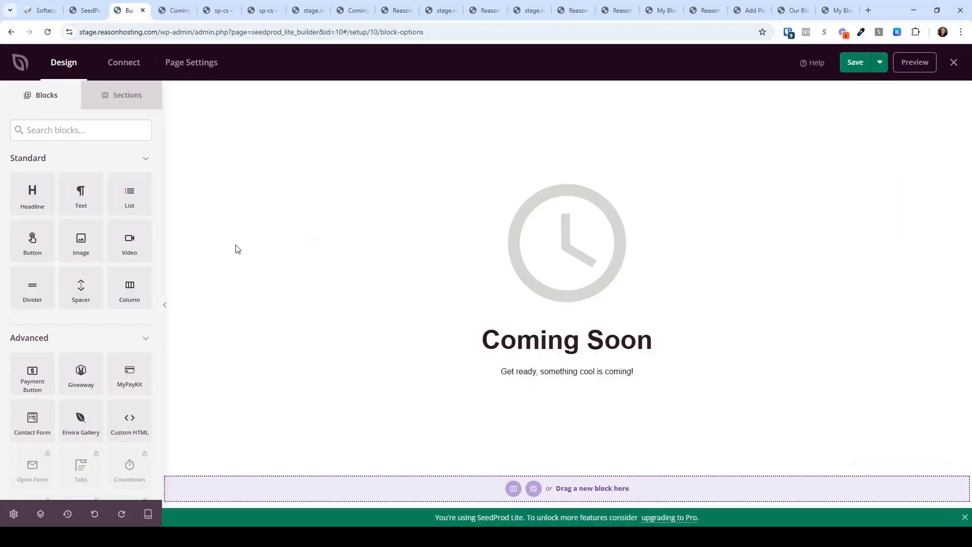
pyautogui.click(191, 65)
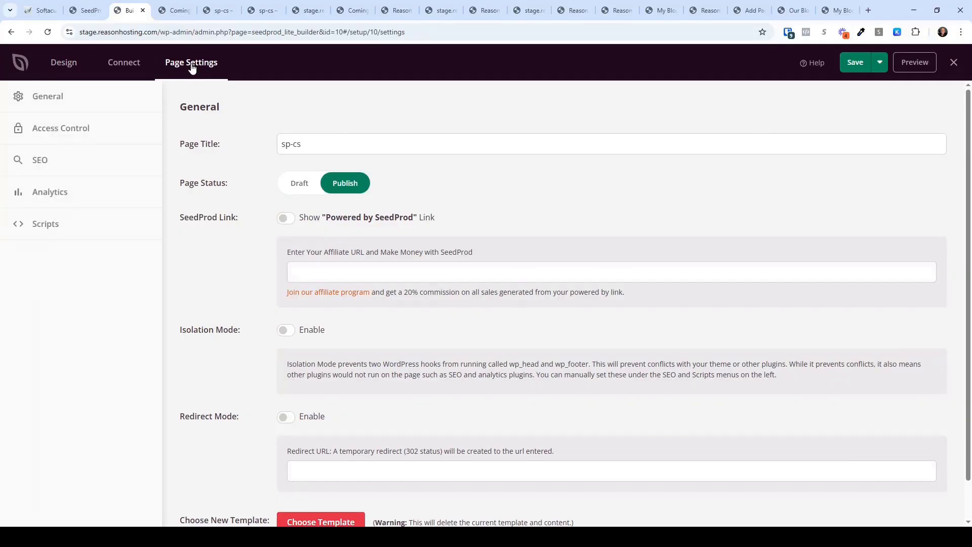
pyautogui.click(285, 330)
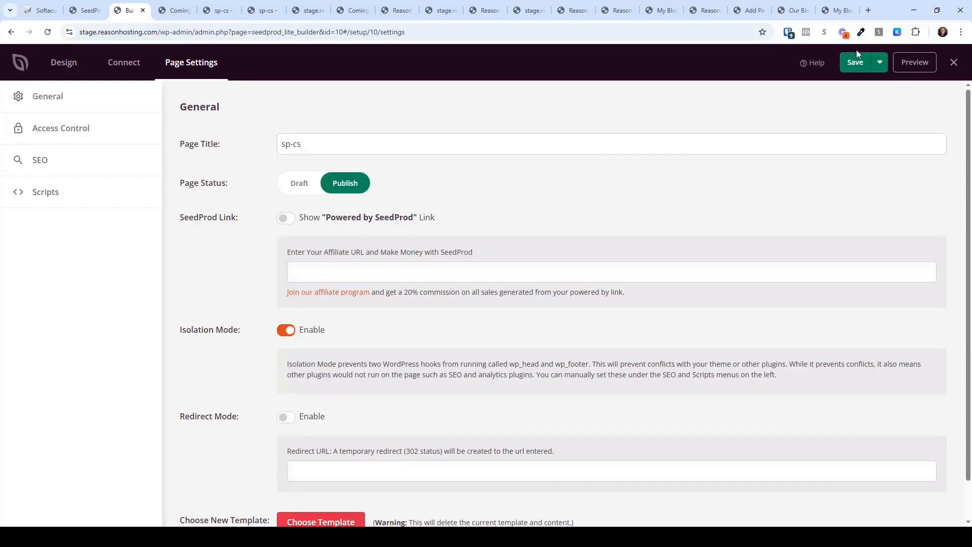
pyautogui.click(856, 62)
pyautogui.click(879, 64)
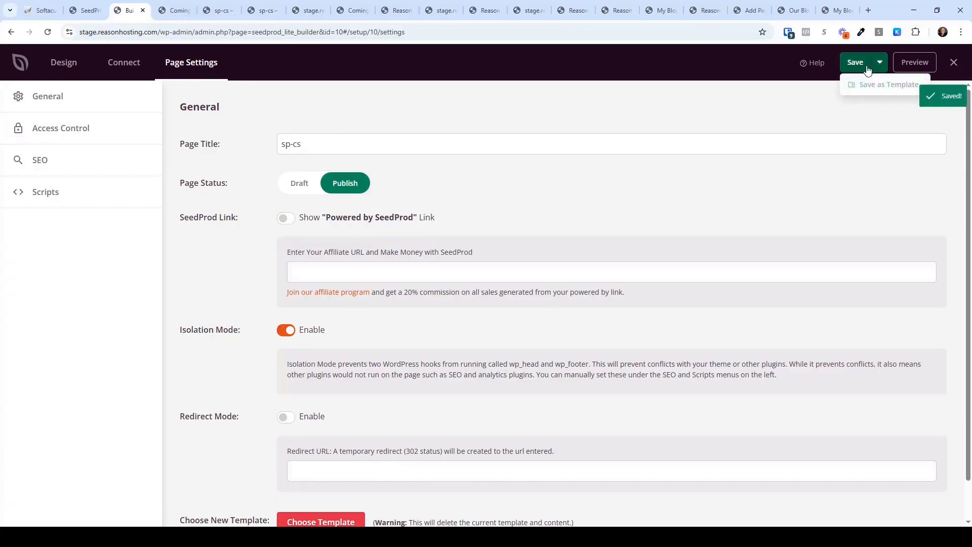
pyautogui.click(915, 62)
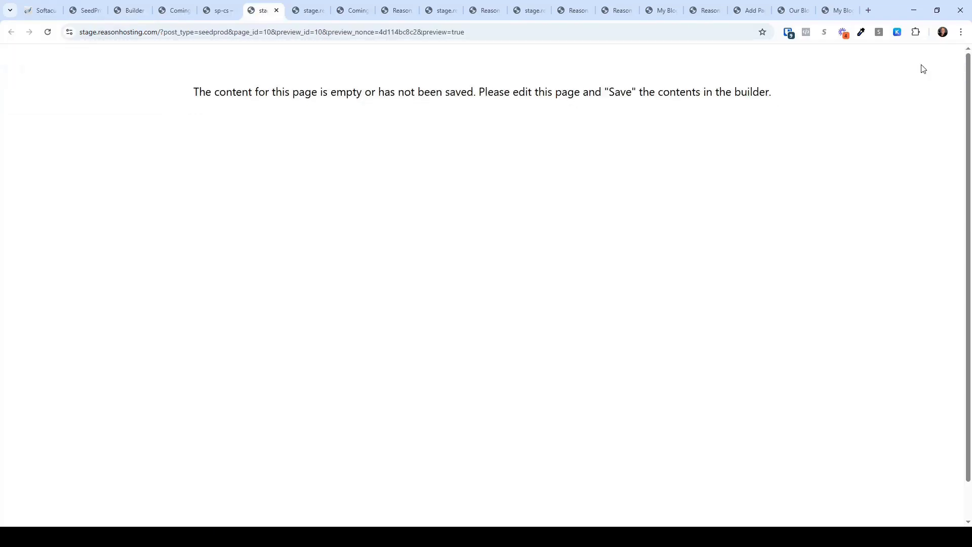
# Step: Close the open sp-cs preview pages, check the coming-soon landing page, and return to the builder's page settings
pyautogui.click(276, 11)
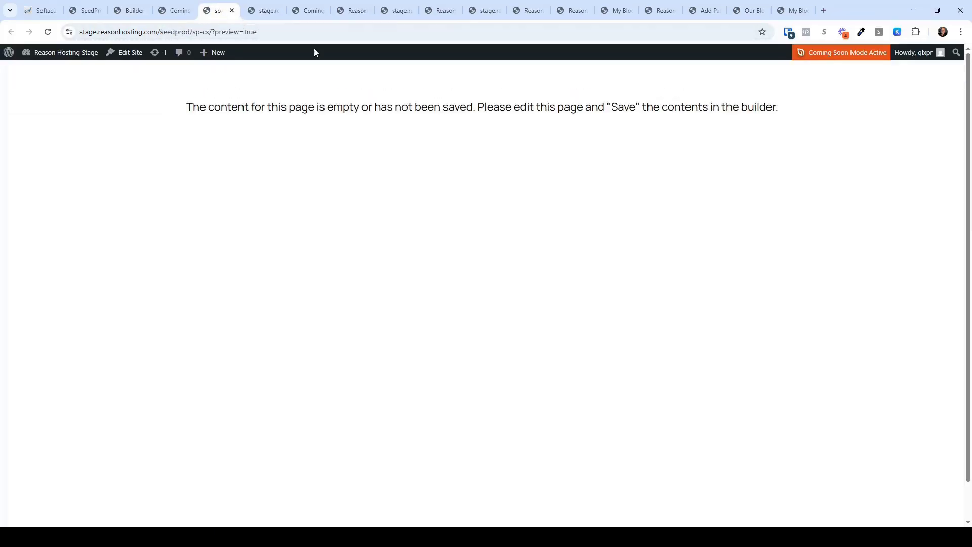
pyautogui.click(232, 10)
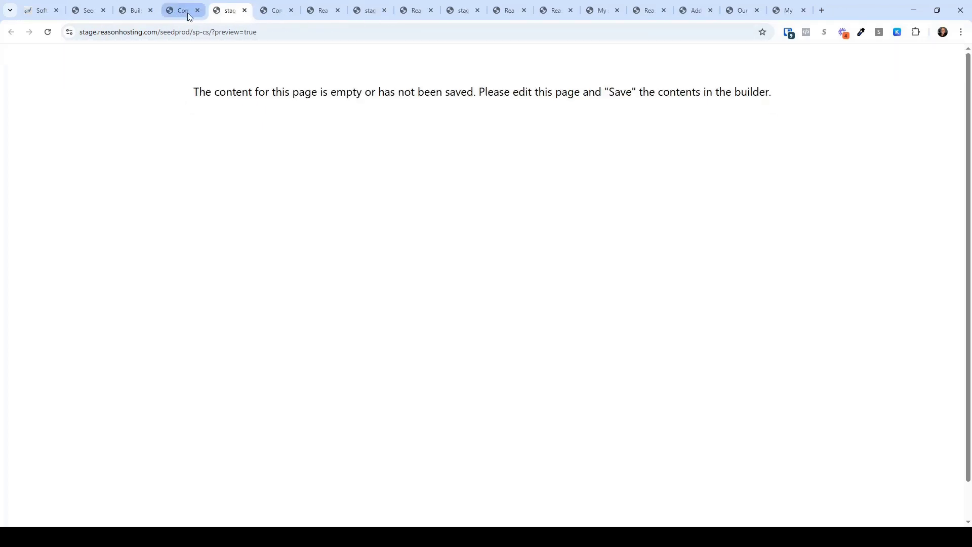
pyautogui.click(244, 10)
pyautogui.click(180, 15)
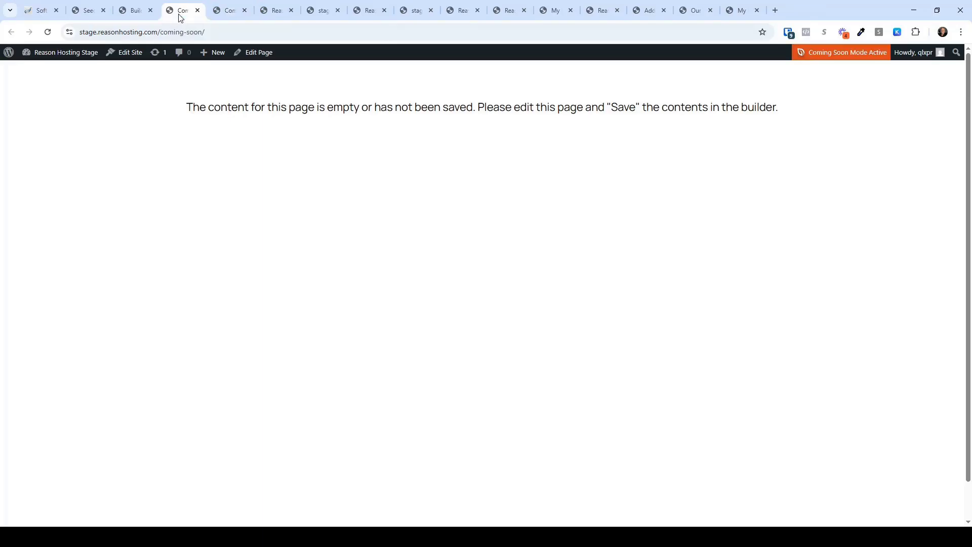
pyautogui.click(131, 12)
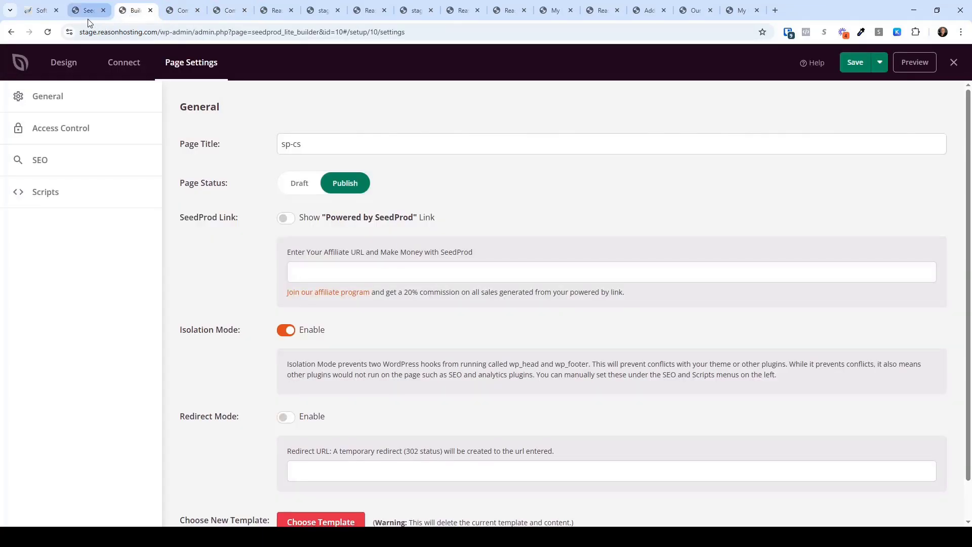